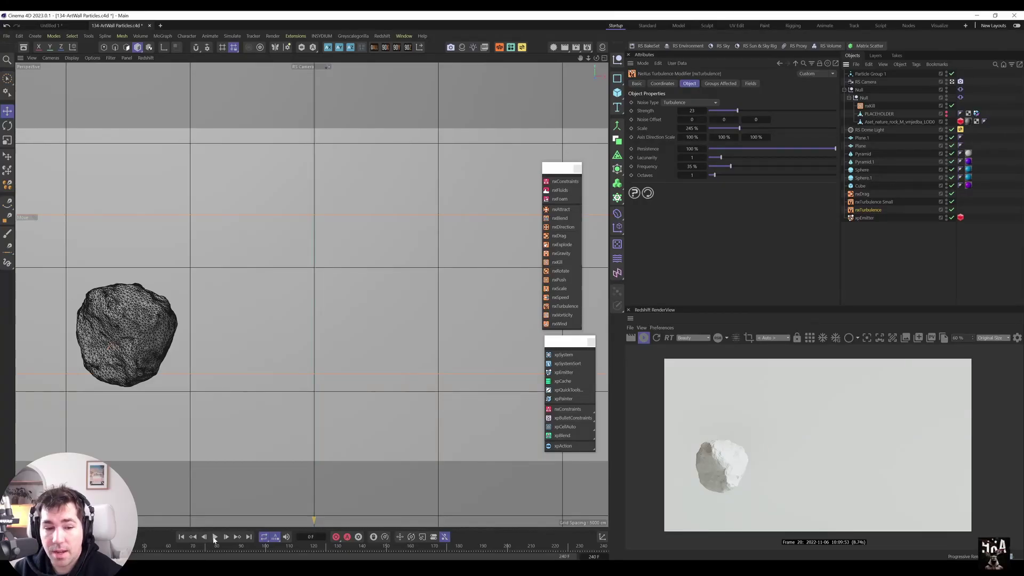
Play and stop the finished particle wall simulation around the rock, and inspect its nxKill modifier
click(215, 537)
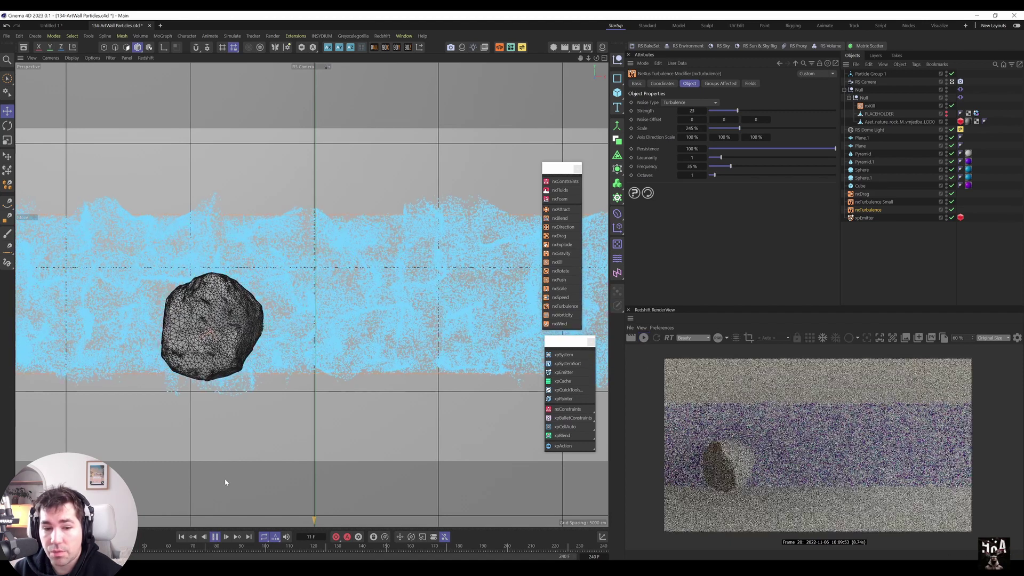
click(215, 536)
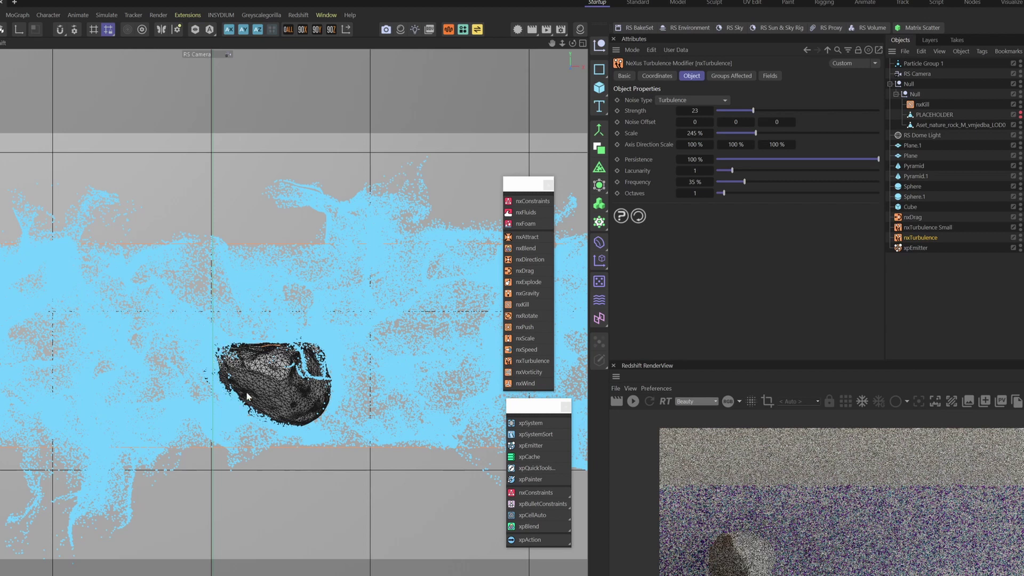
click(922, 105)
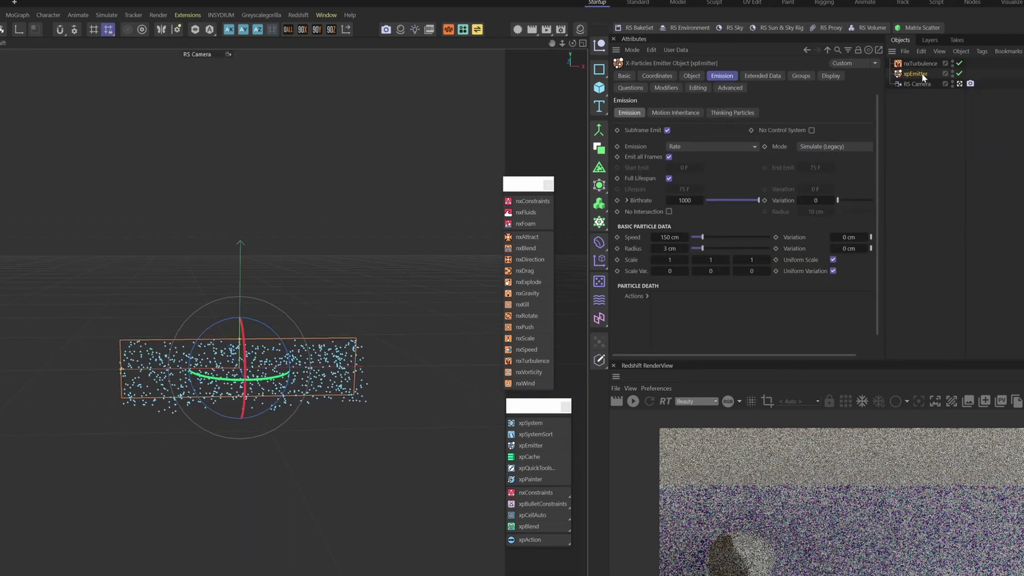
Clear the existing turbulence and emitter from the test scene, keeping the camera, and create a new xpEmitter
key(Delete)
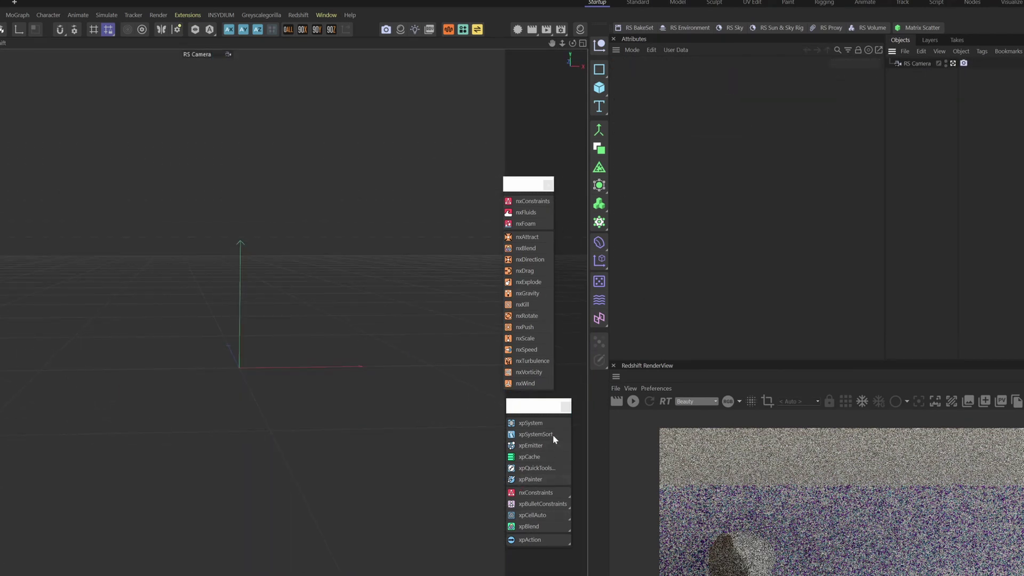
click(531, 446)
click(221, 15)
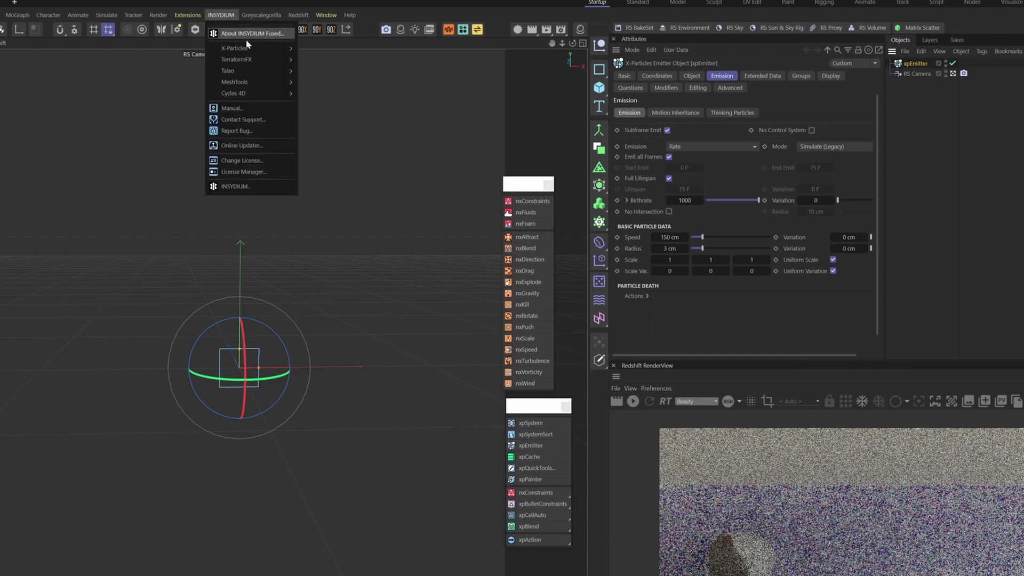
mouse_move(258, 48)
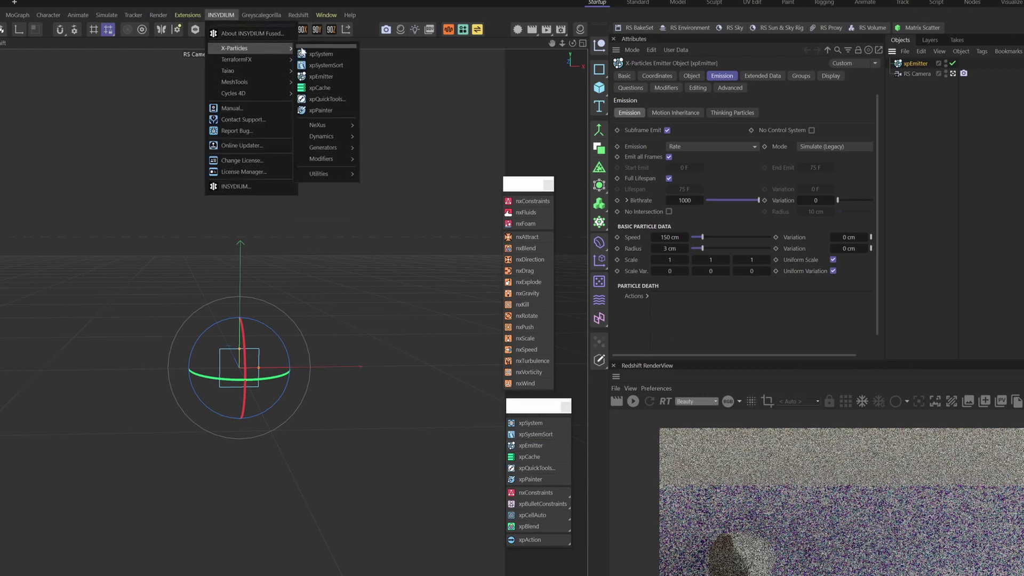
click(301, 47)
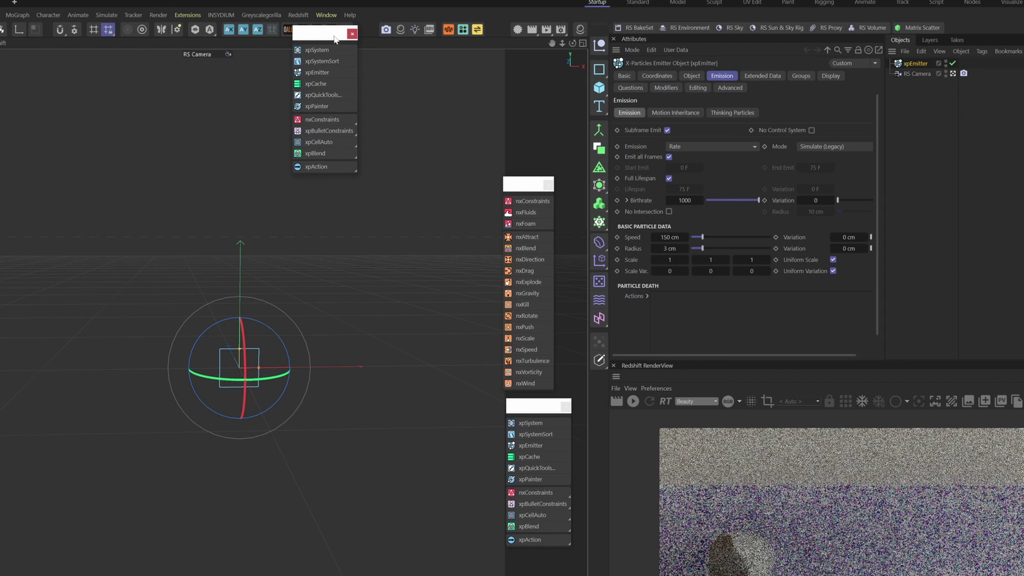
click(352, 34)
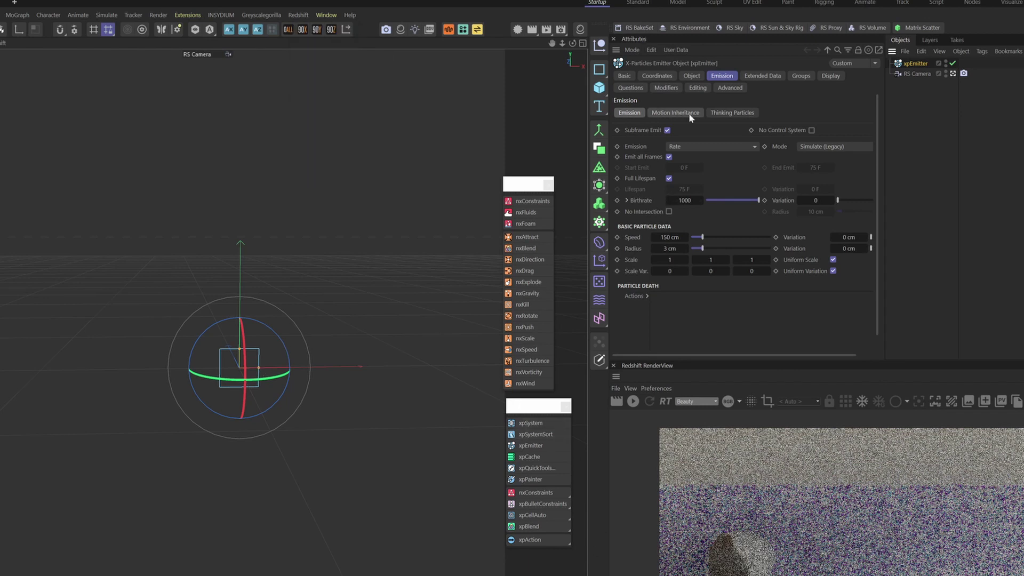
Stretch the emitter to a rectangle of about 706 by 140 cm, start playback, and set its emitter plane to Z-
drag(259, 368, 376, 367)
drag(239, 349, 243, 345)
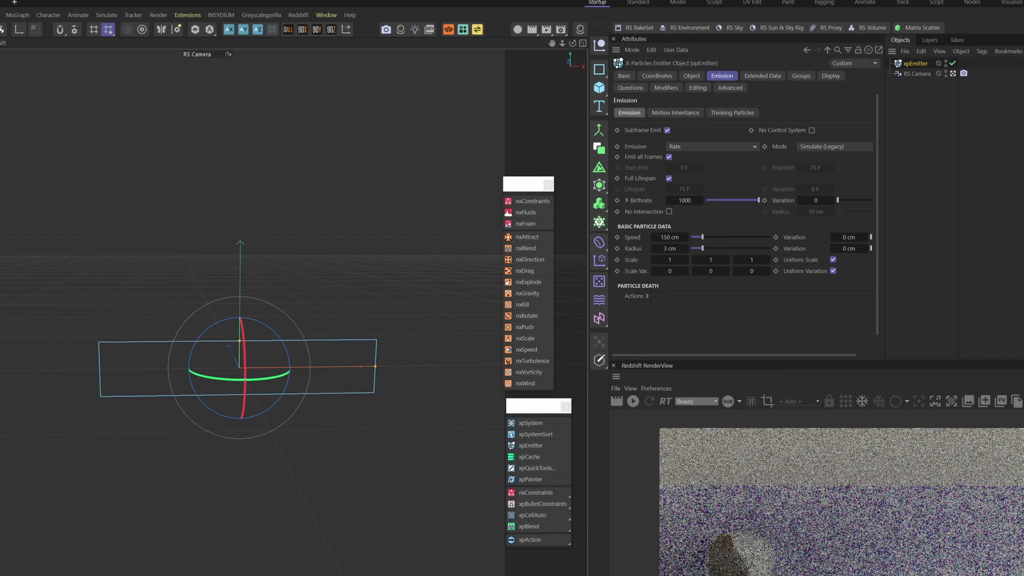
key(F8)
click(691, 75)
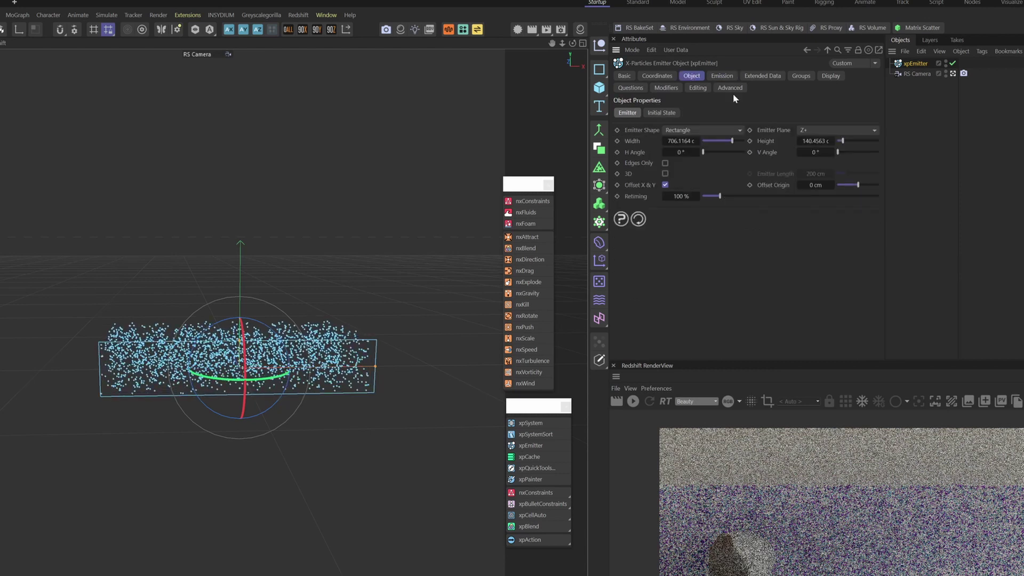
click(819, 130)
click(818, 198)
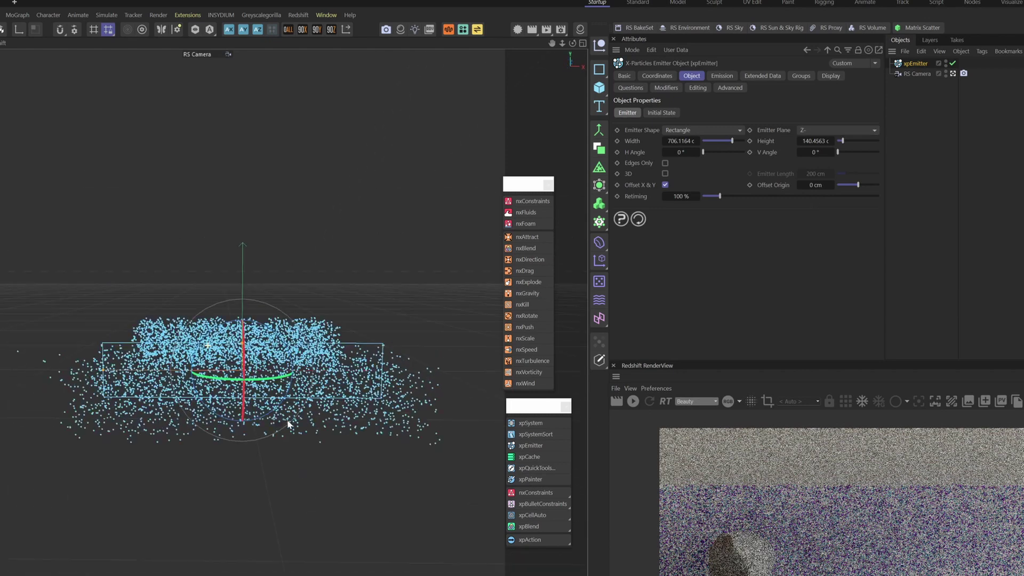
Add an nxTurbulence modifier and set its scale to 25%
key(e)
click(531, 360)
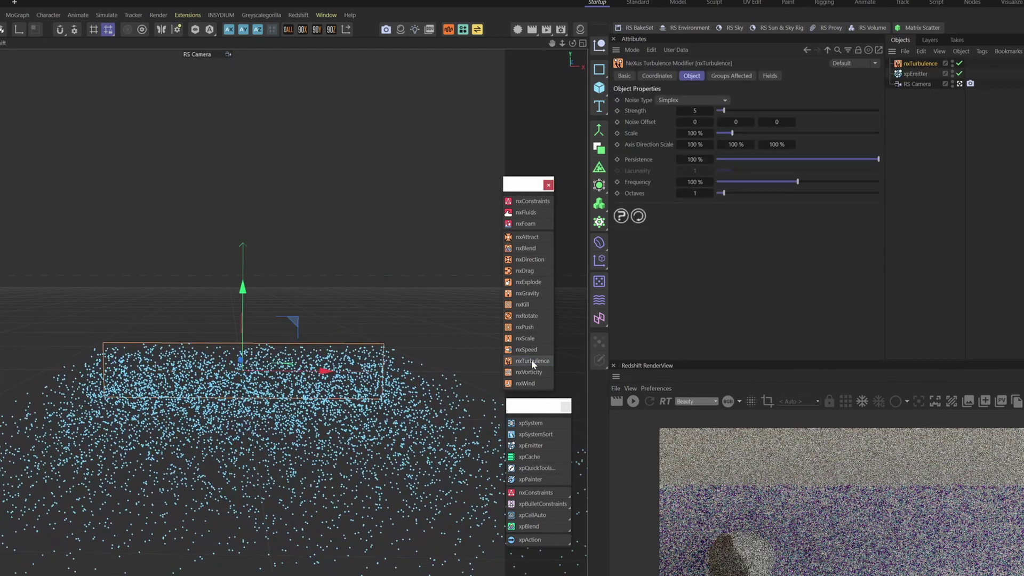
click(695, 133)
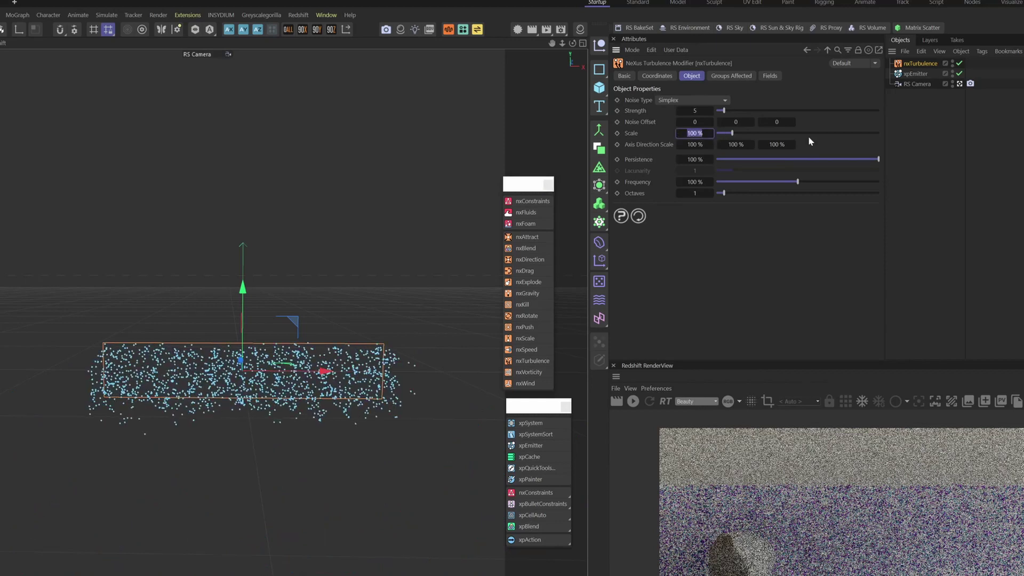
text(25)
key(Return)
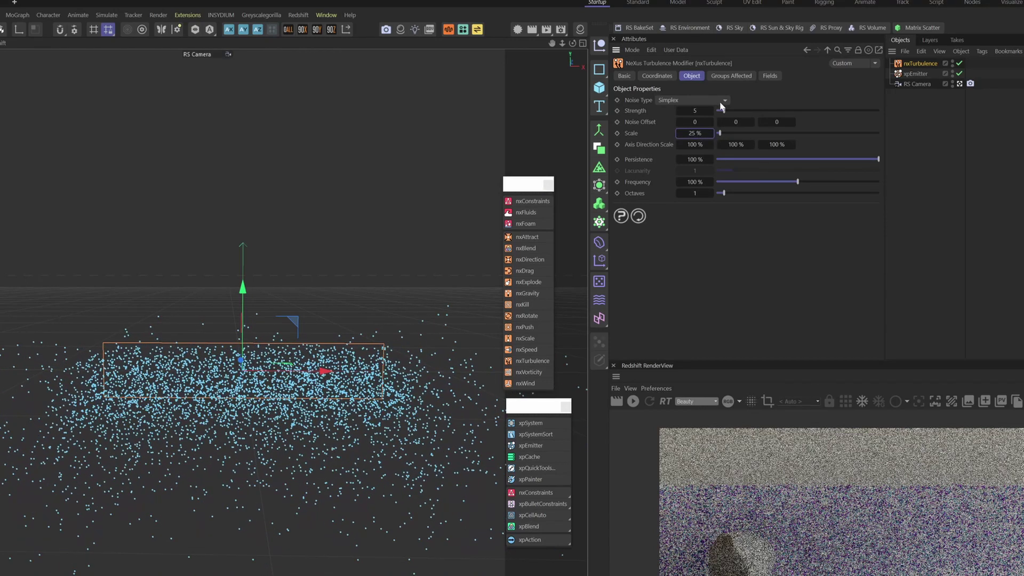
Examine the noise settings of the two turbulence modifiers in the finished particle wall scene for reference
click(701, 101)
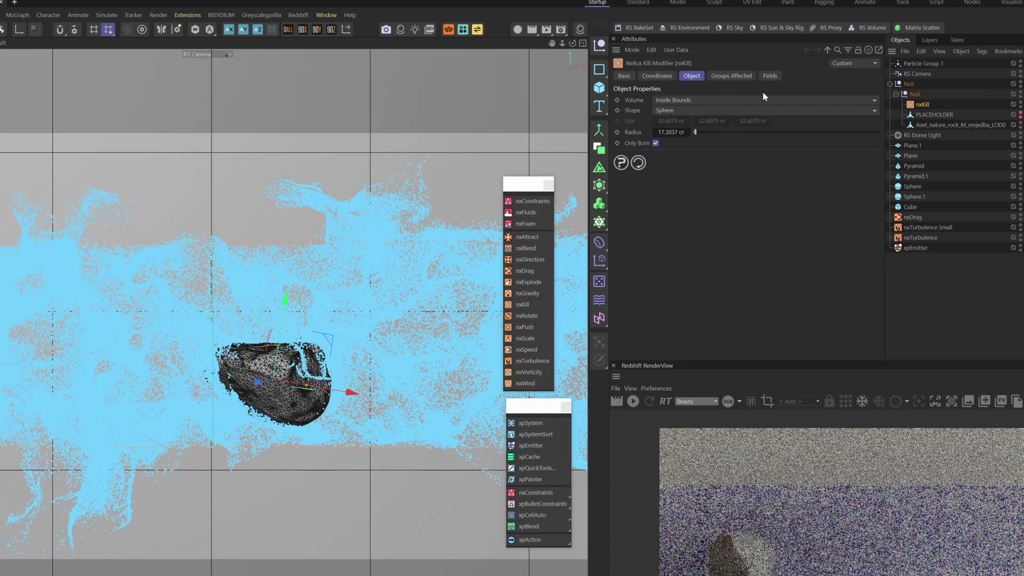
click(920, 238)
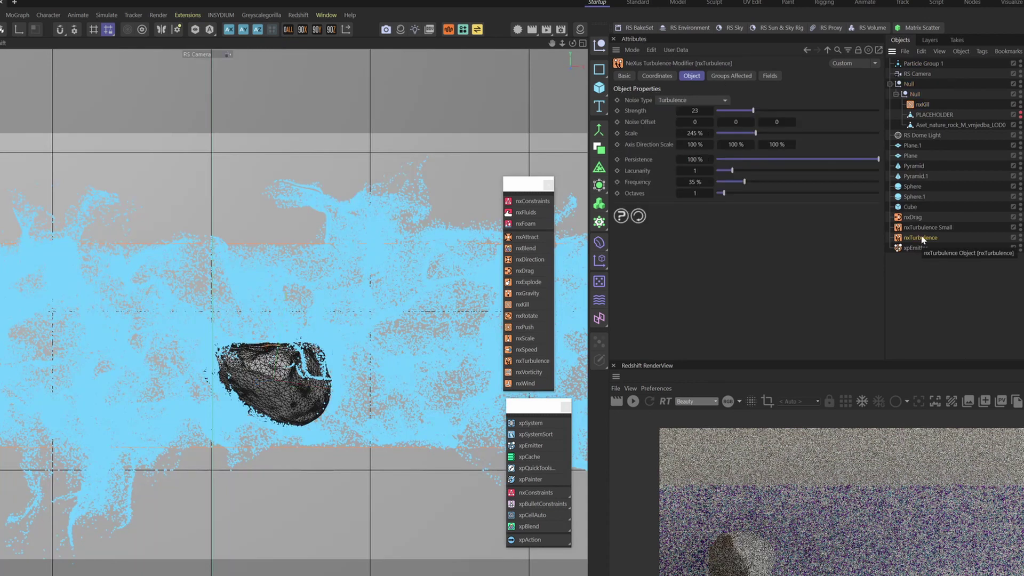
click(926, 227)
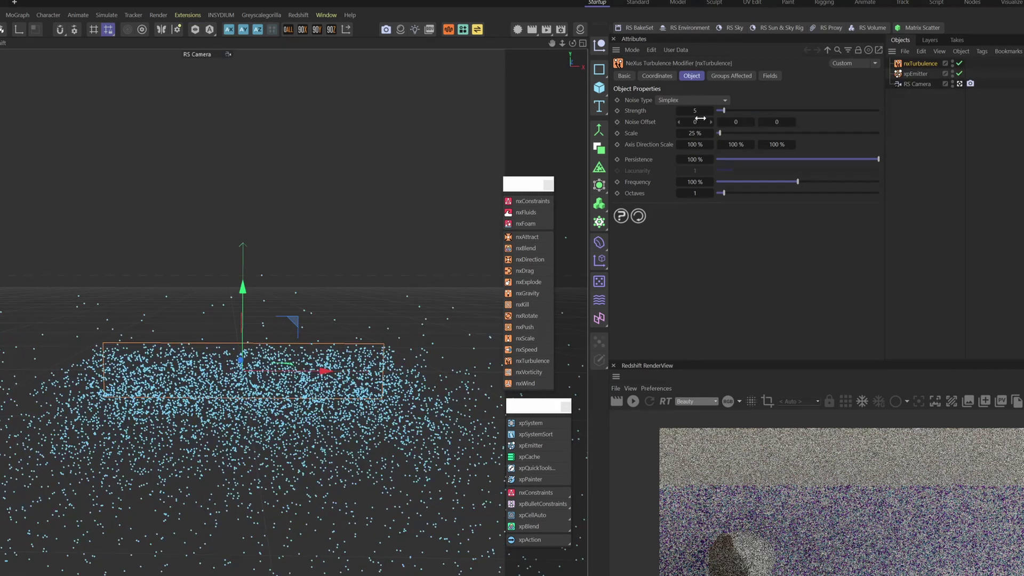
Set the test scene turbulence modifier's strength to 50 and its scale to 20%
click(695, 110)
text(50)
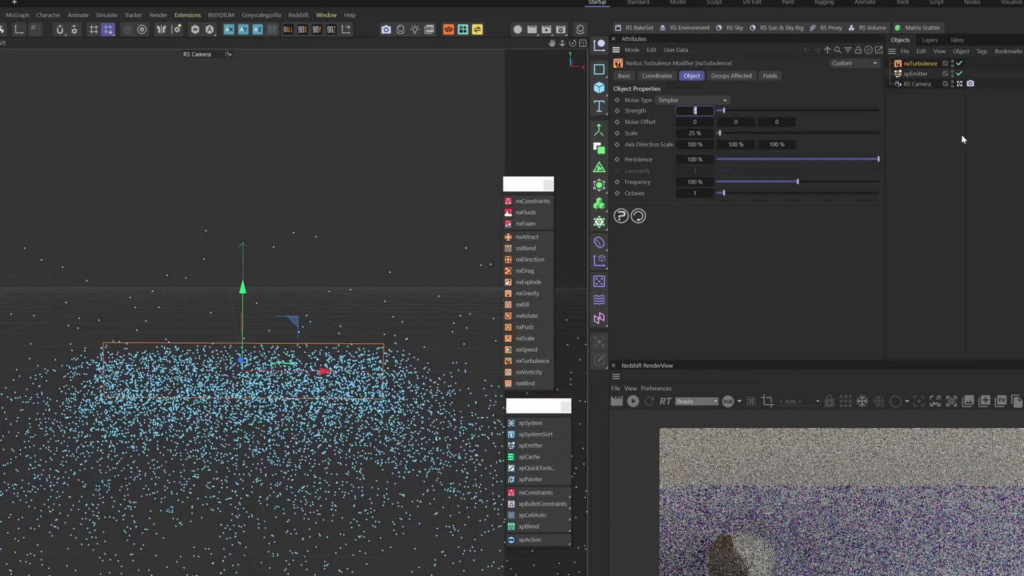
key(Return)
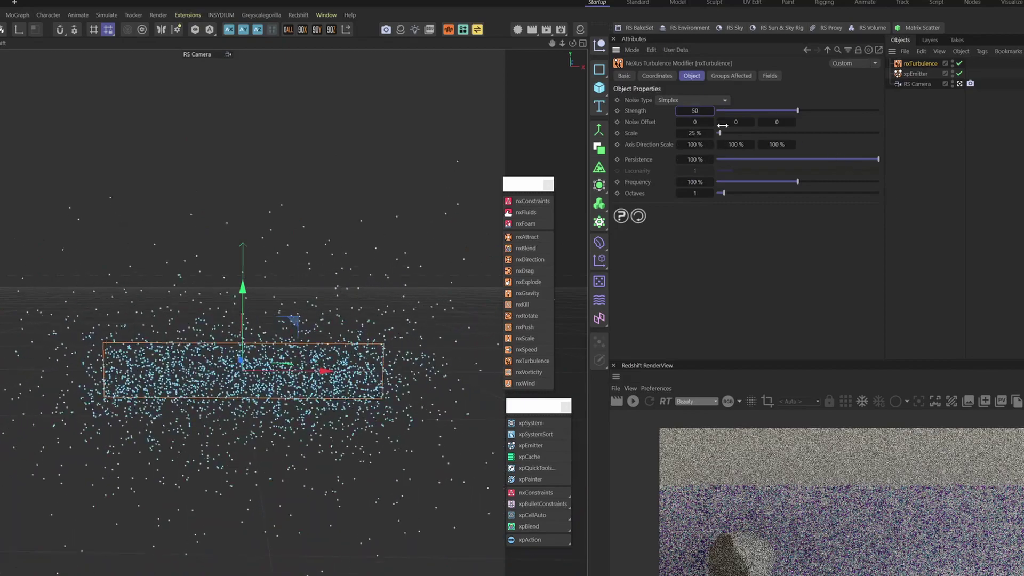
click(694, 132)
text(20)
key(Return)
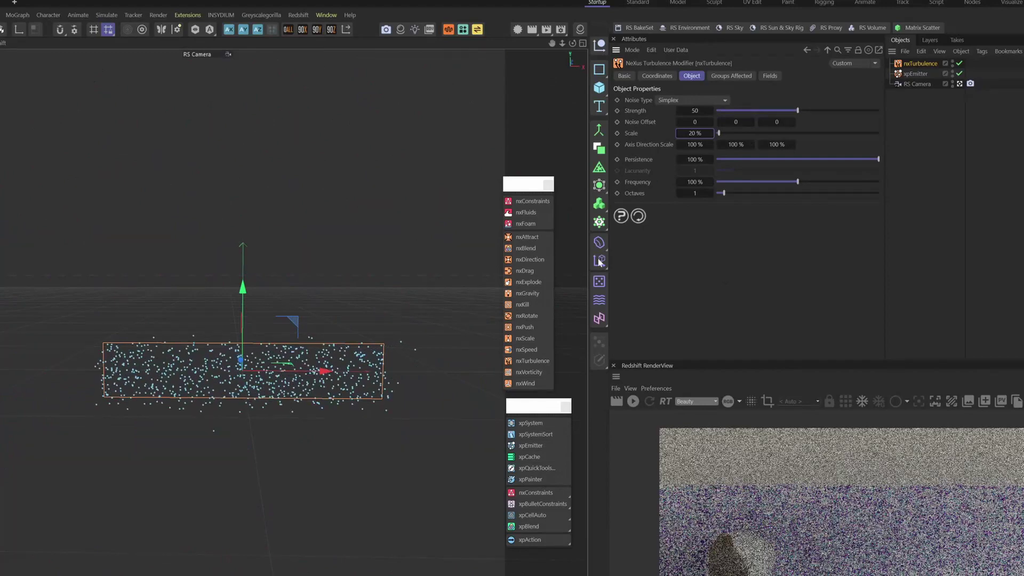
Add a second nxTurbulence modifier with a scale of 250% and a strength of 20, checking the finished scene for reference
click(540, 362)
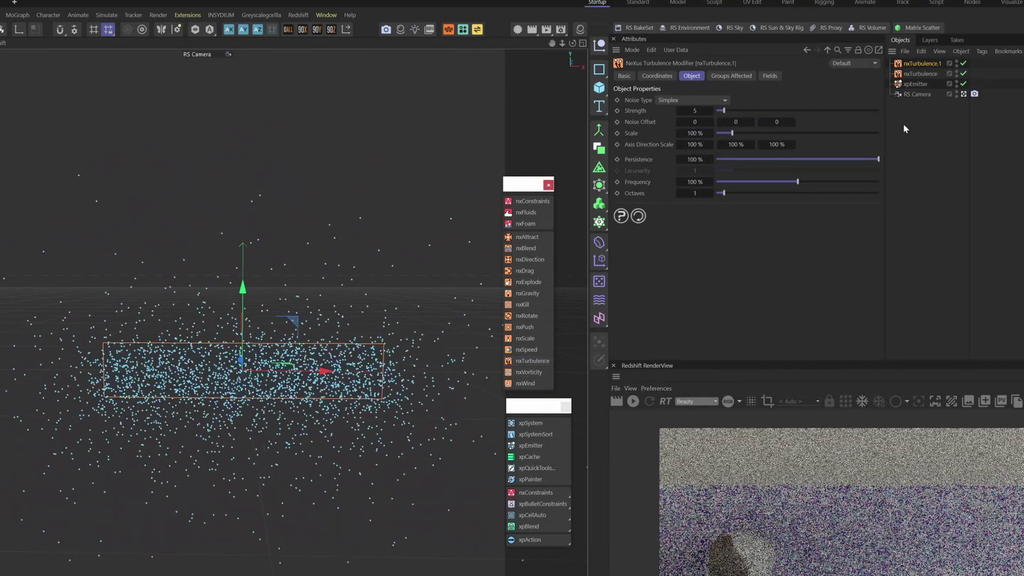
click(696, 133)
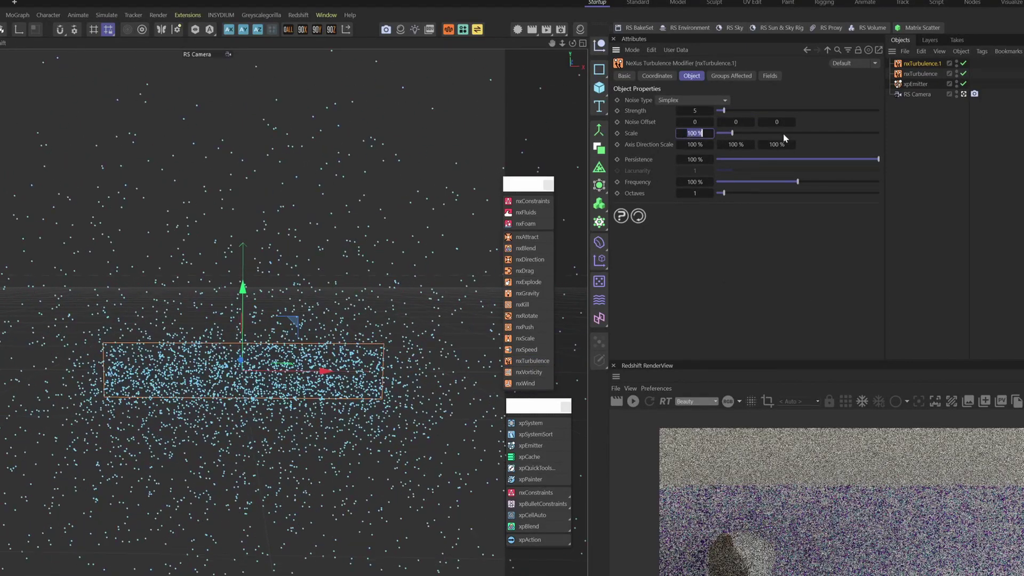
text(250)
key(Return)
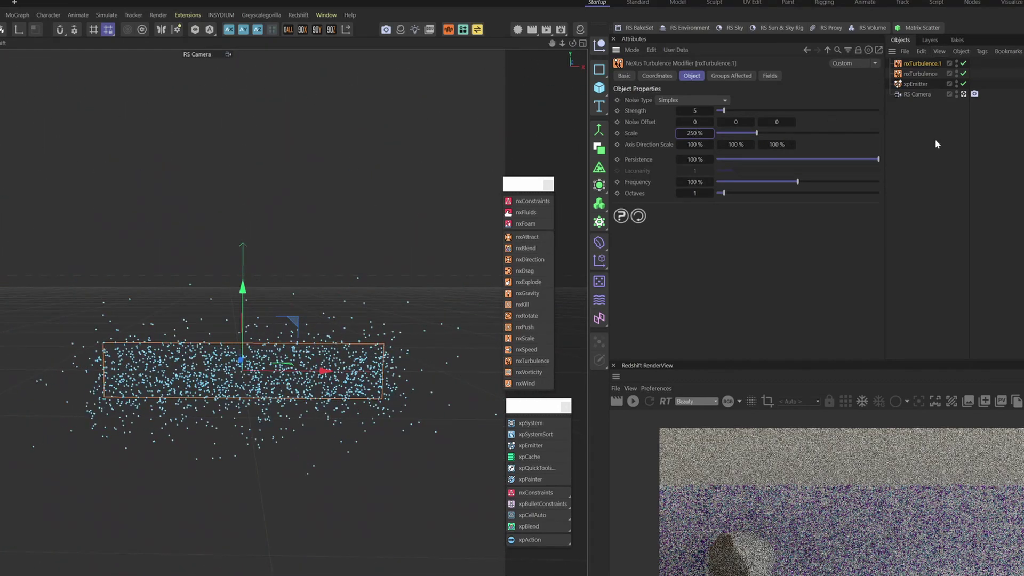
click(695, 111)
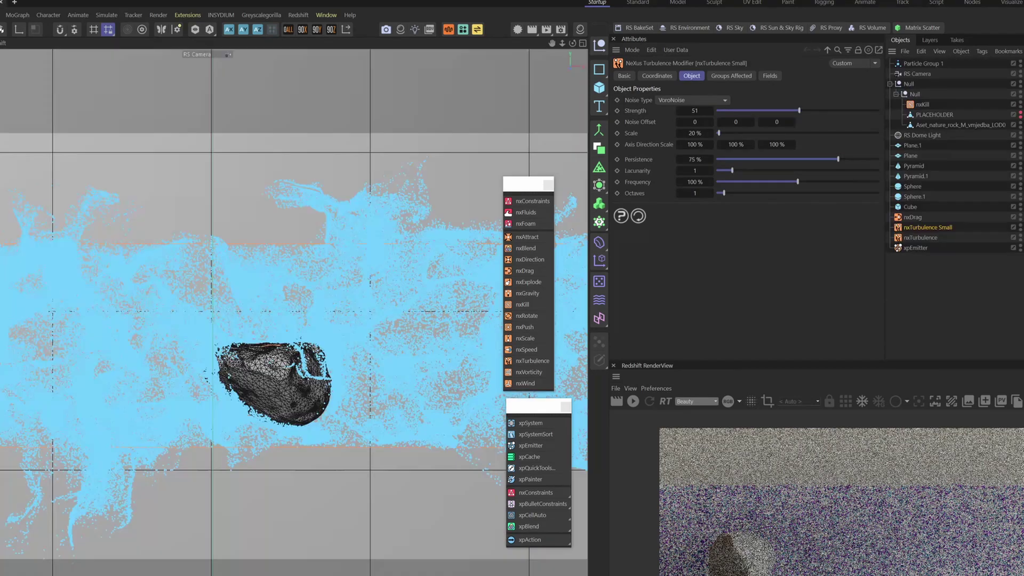
click(919, 238)
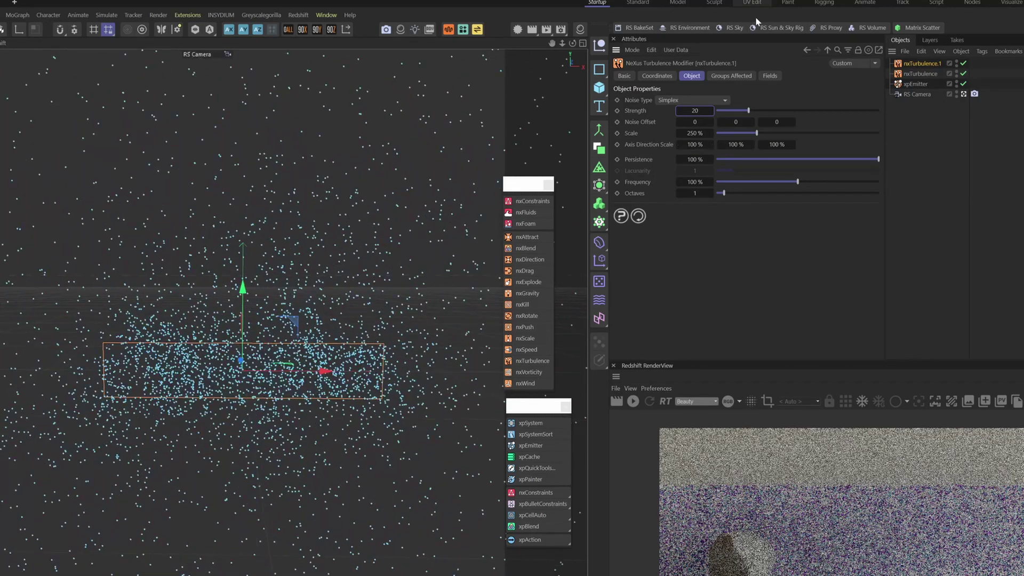
Set the emitter's birthrate to 6000 and deselect it
click(915, 84)
click(717, 77)
click(684, 201)
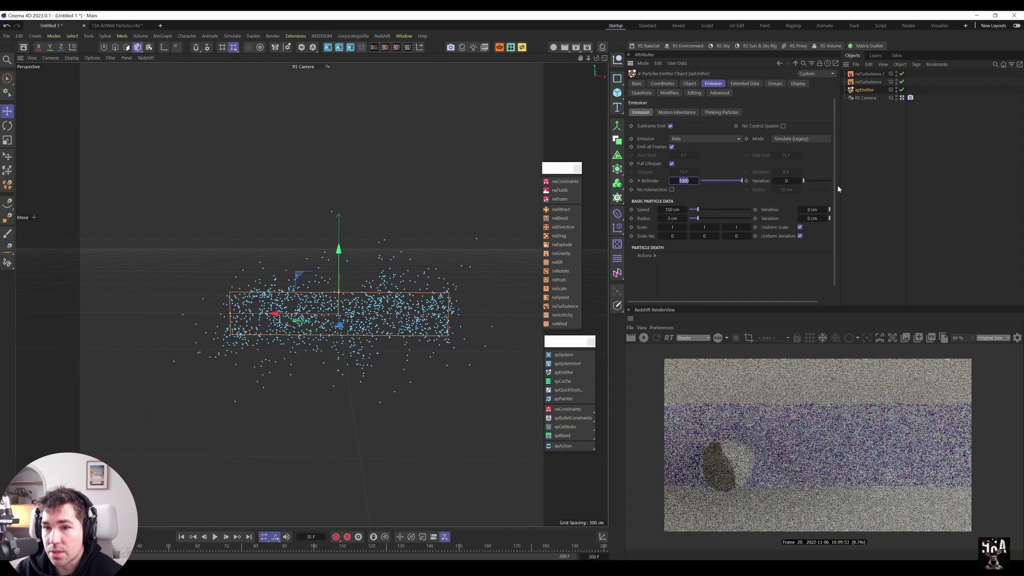
text(6000)
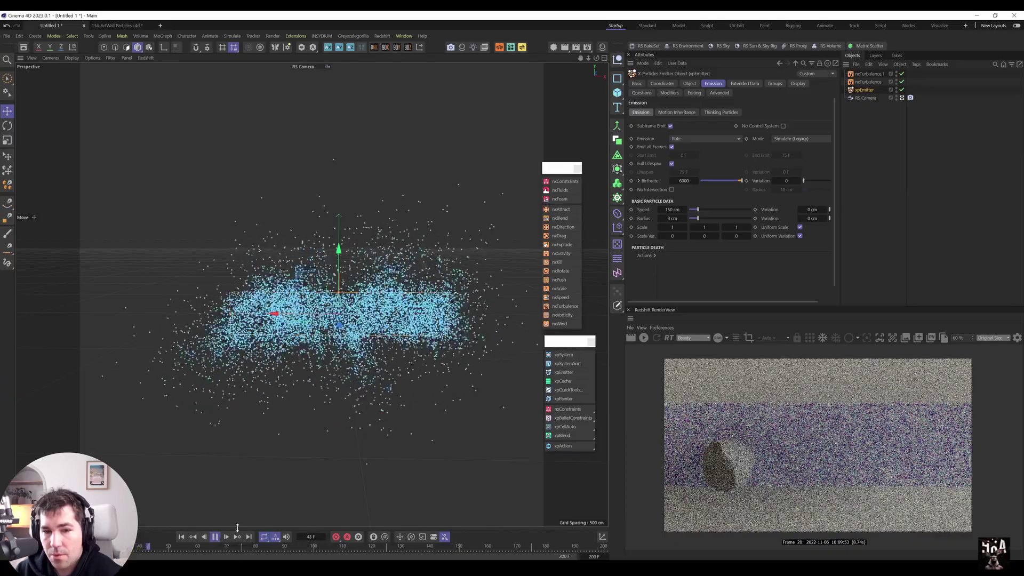
click(868, 133)
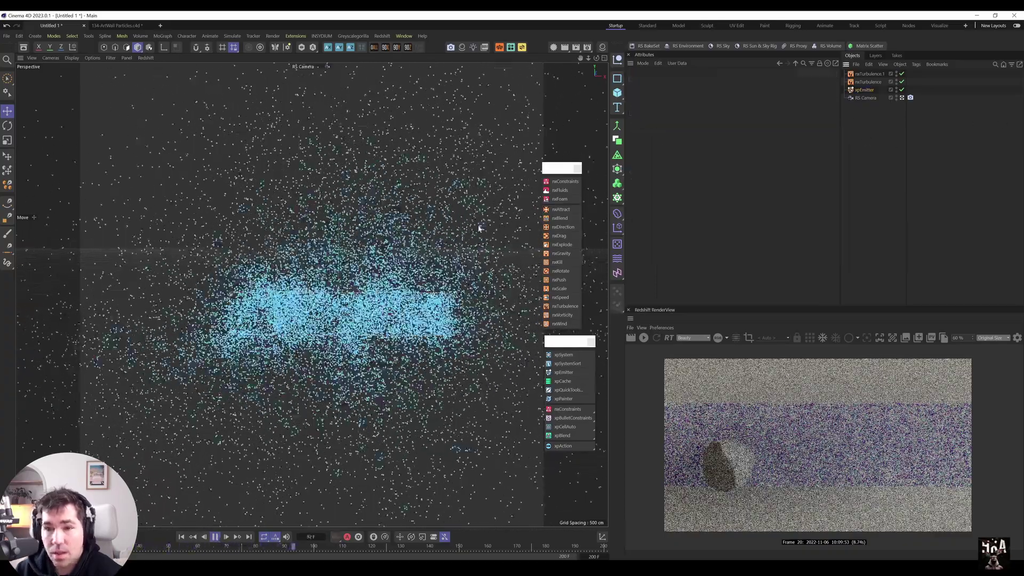
Add an nxDrag modifier with its density set to Ethanol and its drag coefficient set to Saloon Car
click(560, 236)
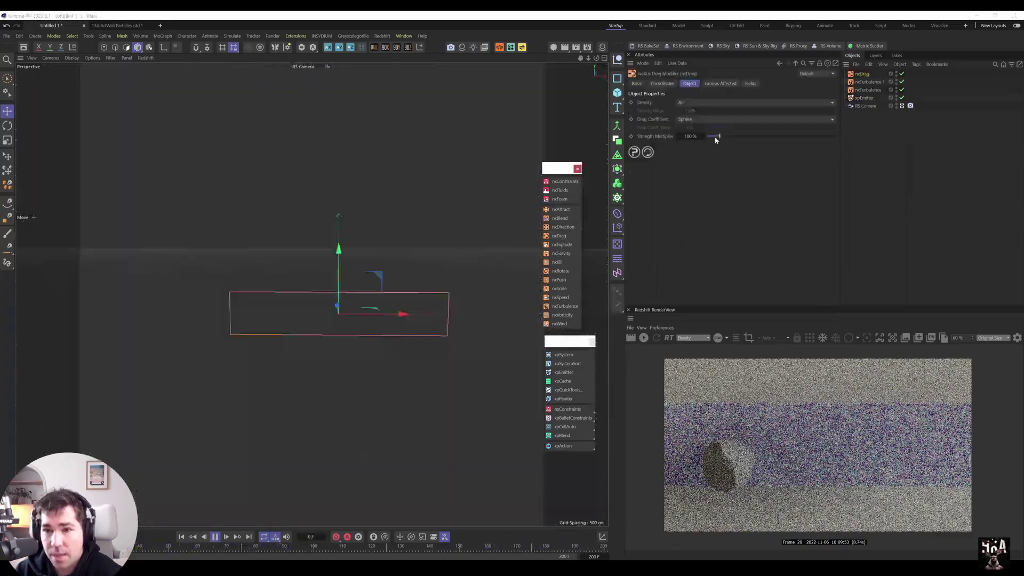
click(711, 102)
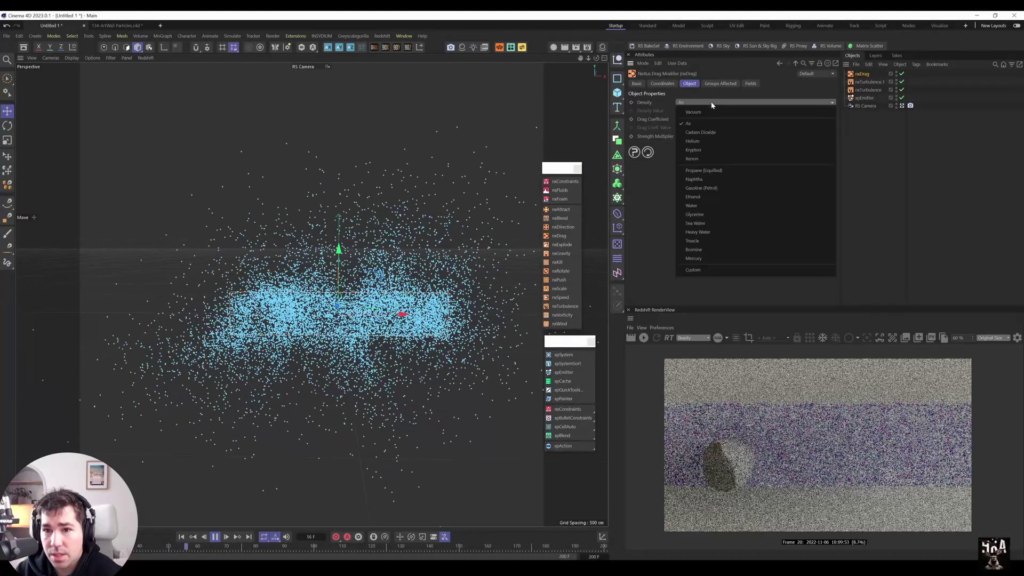
click(703, 198)
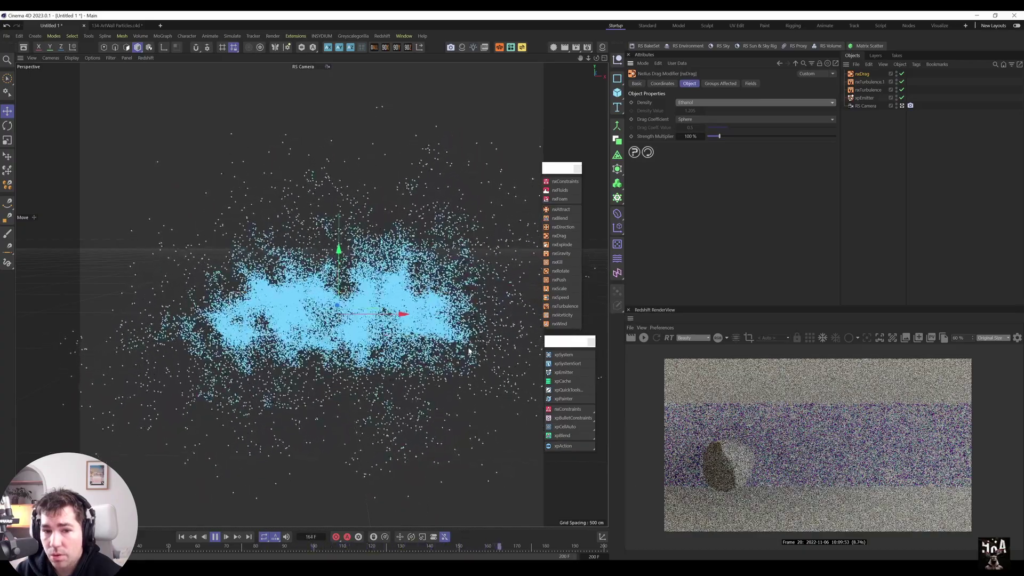
click(701, 120)
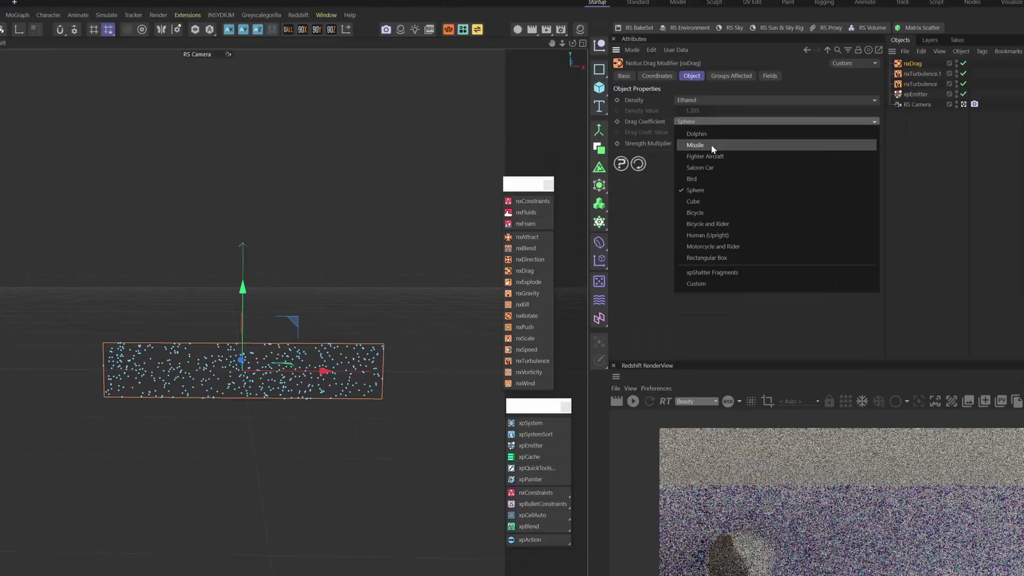
click(651, 229)
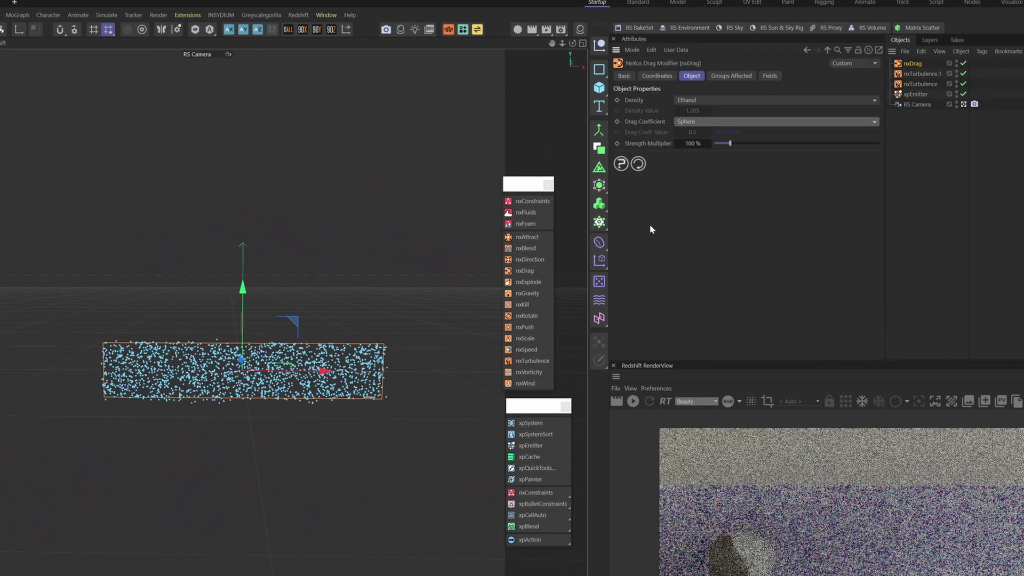
click(709, 123)
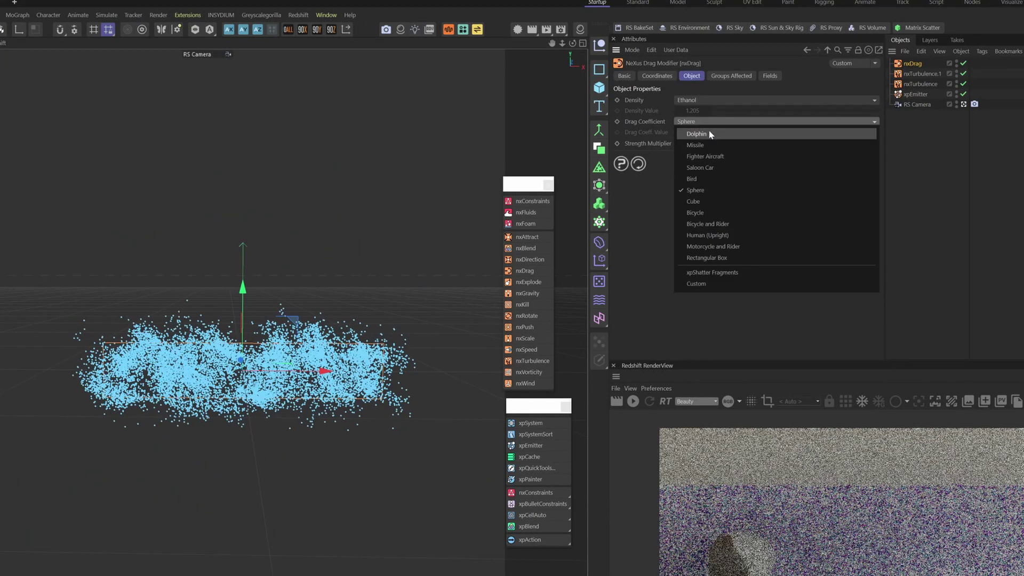
click(716, 169)
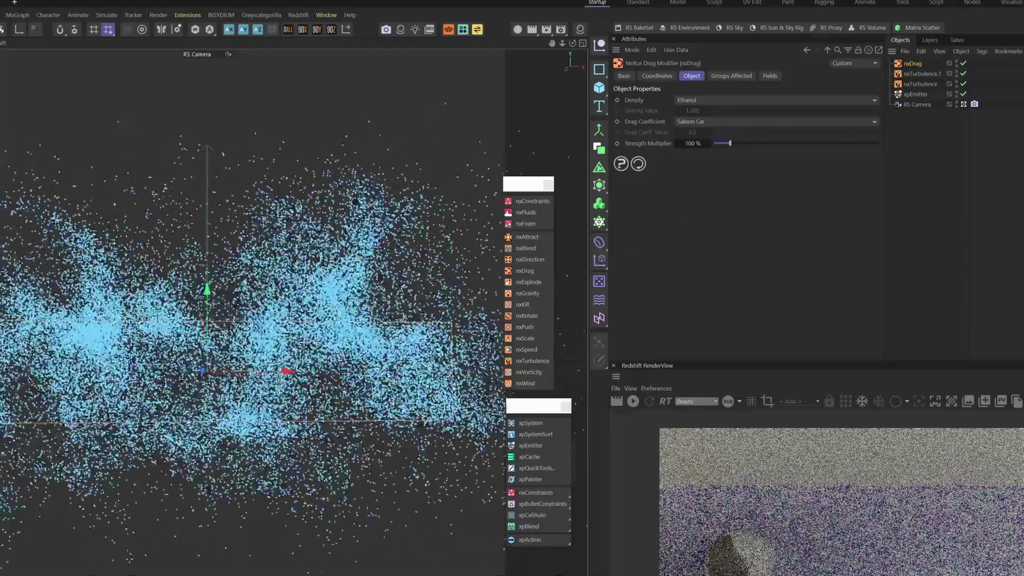
Turn off the emitter's full lifespan option and set the particle lifespan to 25 frames
click(937, 75)
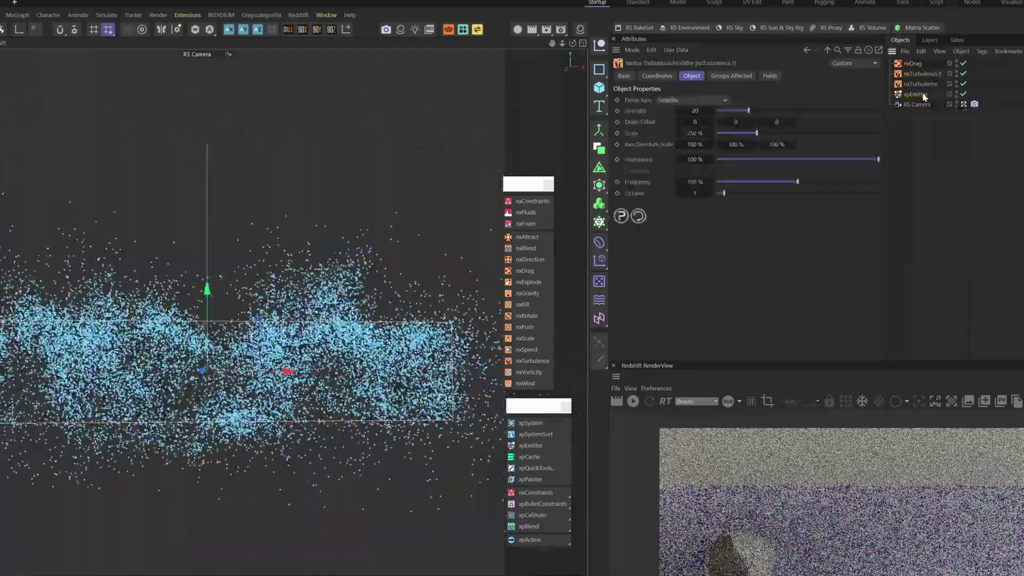
click(915, 94)
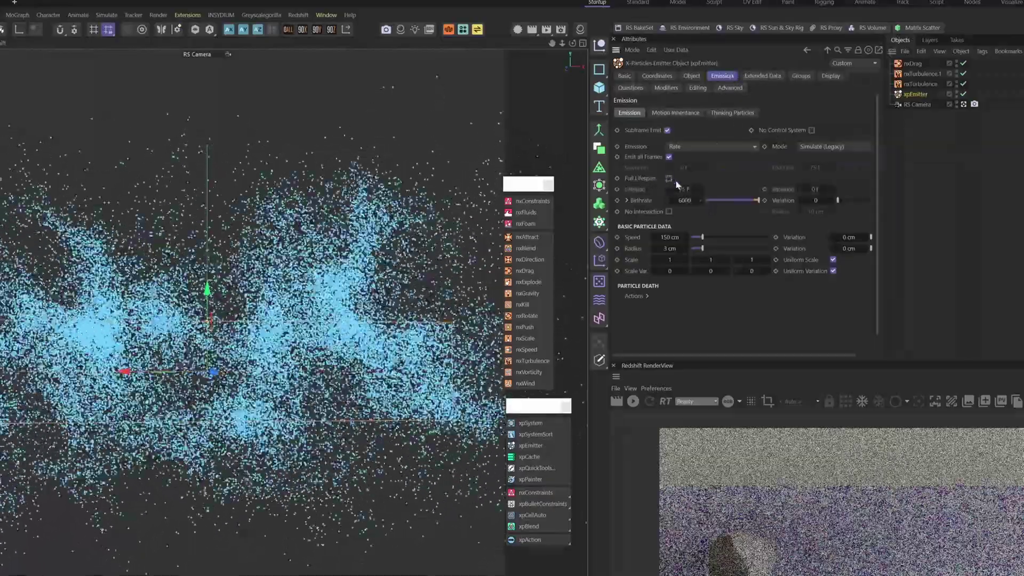
click(669, 178)
click(683, 189)
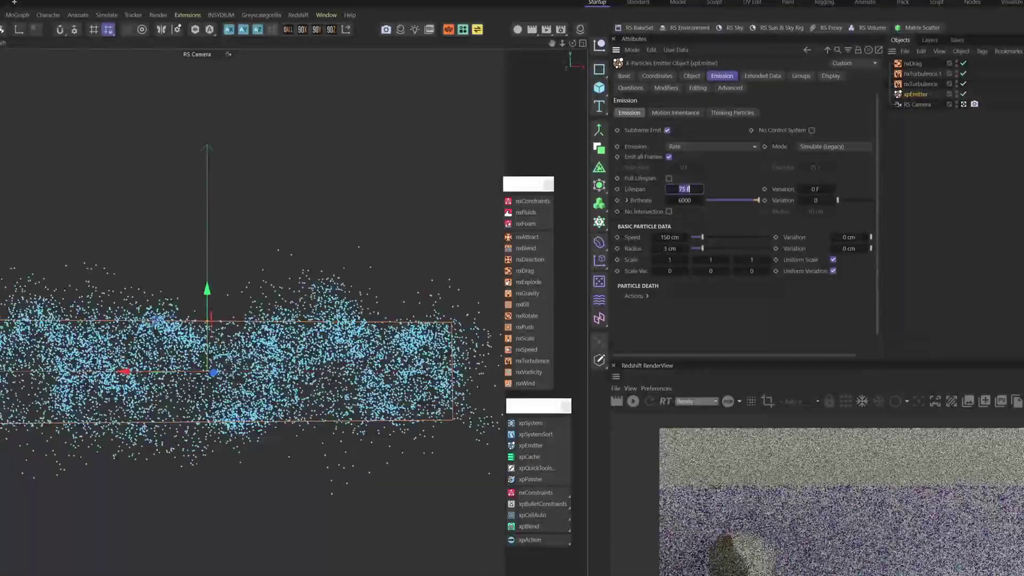
text(25)
key(Return)
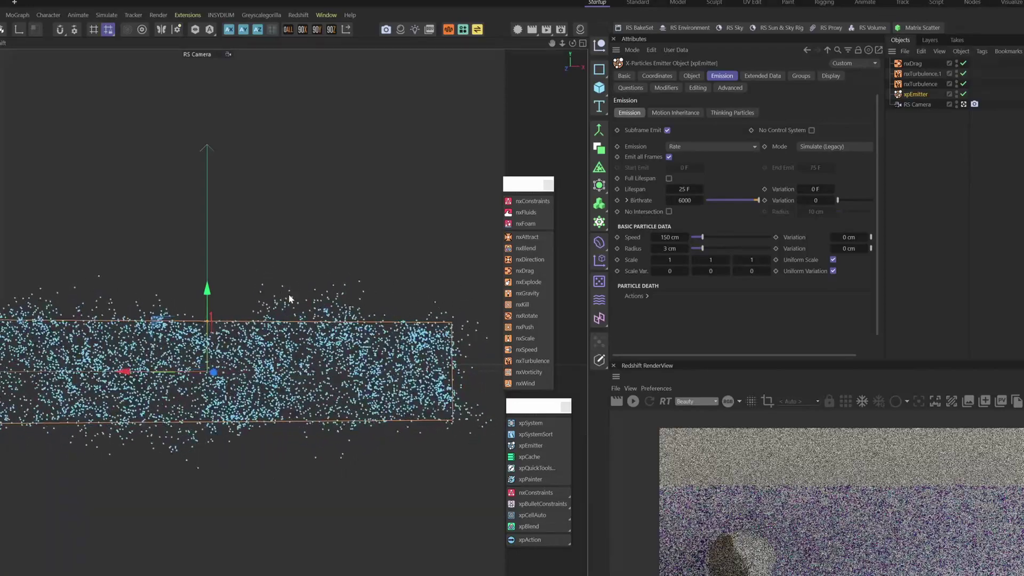
Set the emitter's birthrate to 25000
alt+drag(293, 297, 240, 347)
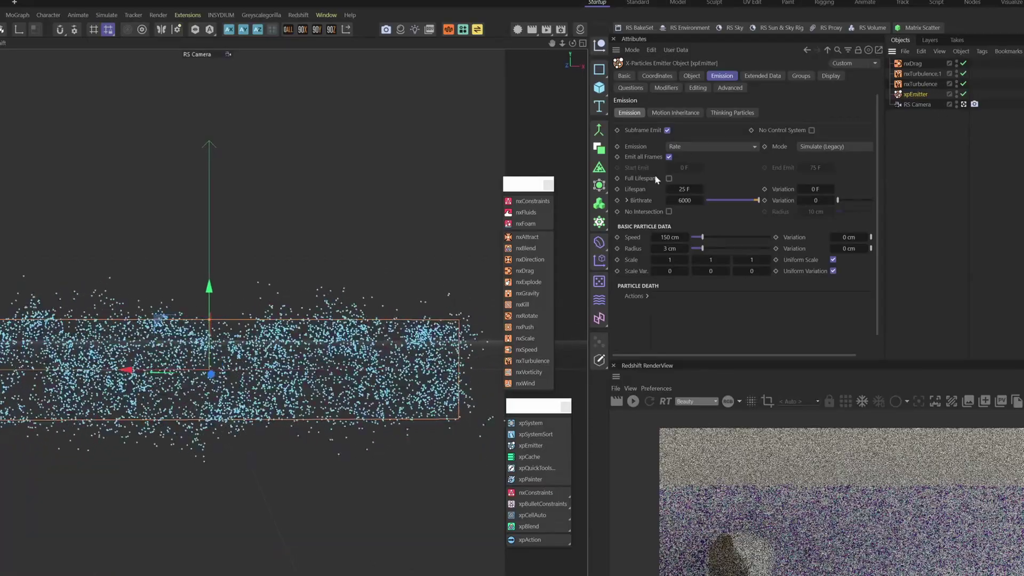
double_click(684, 200)
text(25000)
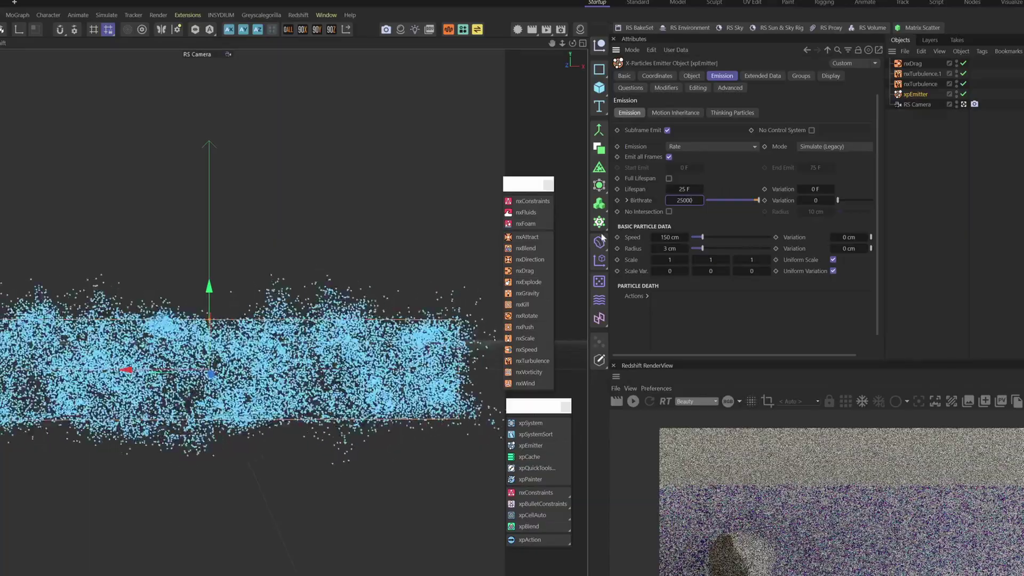
key(Return)
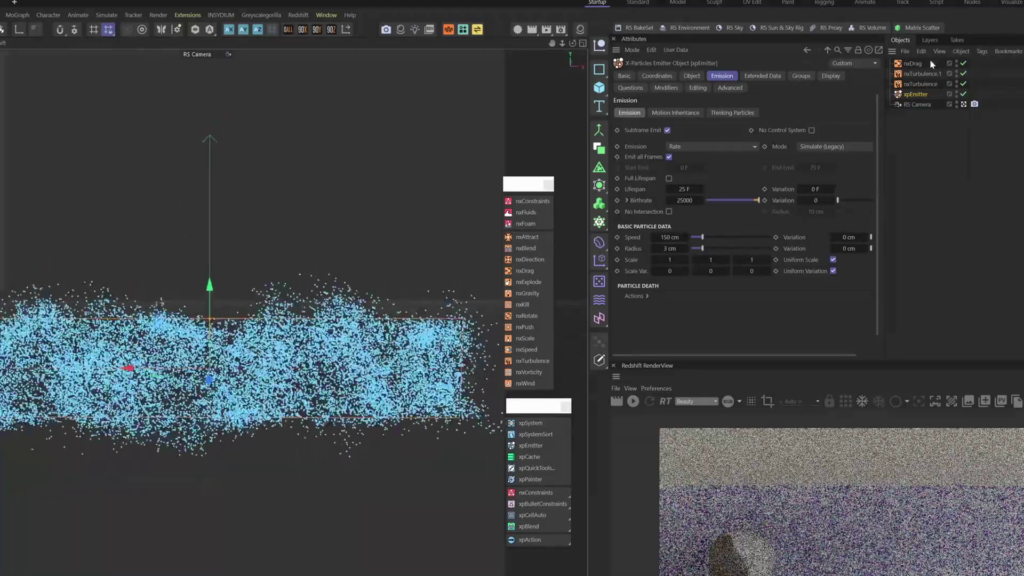
Set the noise type to VoroNoise on the first turbulence modifier and to Turbulence on the second
click(926, 74)
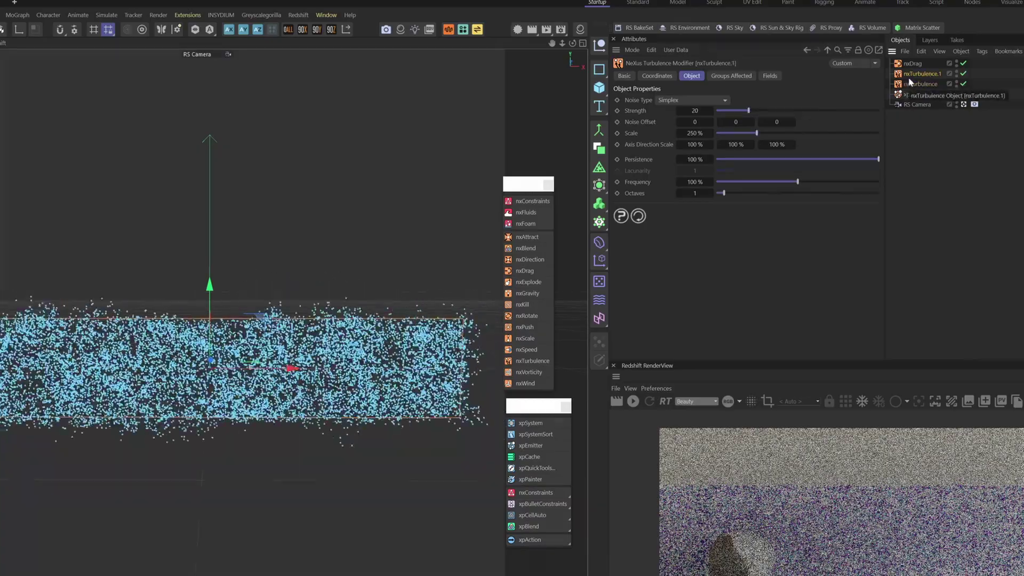
click(919, 84)
click(692, 100)
click(692, 156)
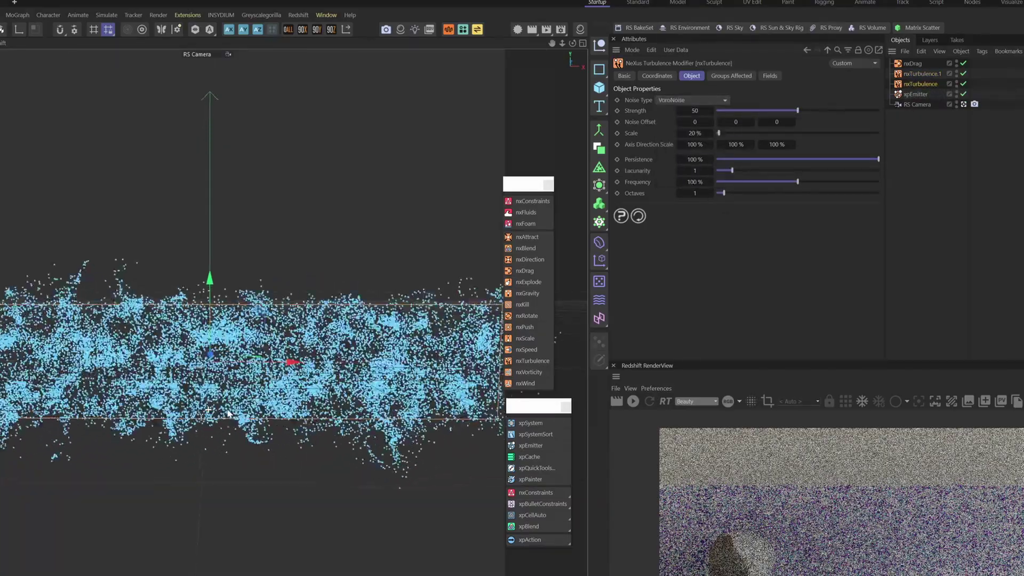
click(709, 101)
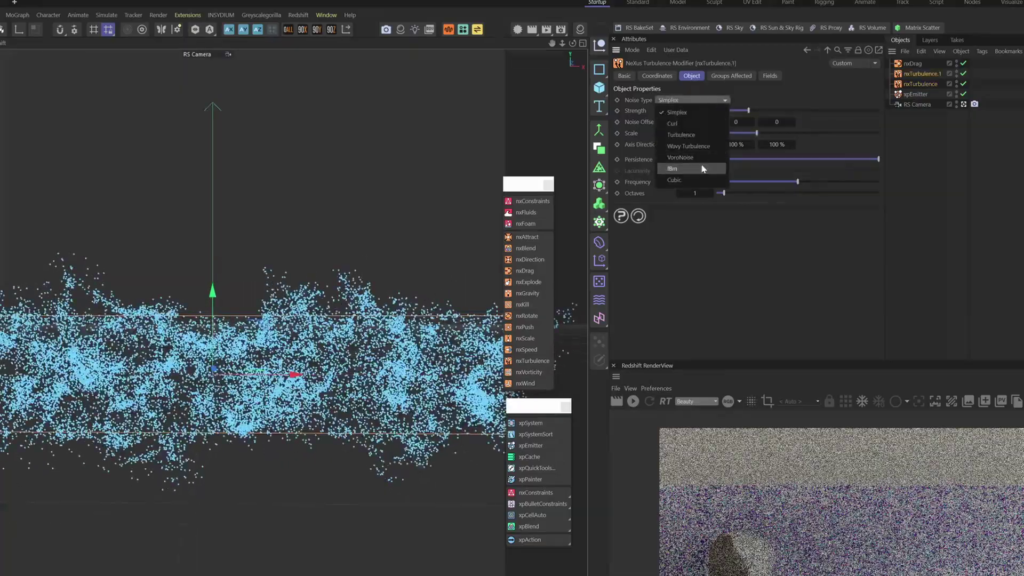
click(704, 135)
Raise the drag modifier's strength multiplier to about 819%
click(922, 63)
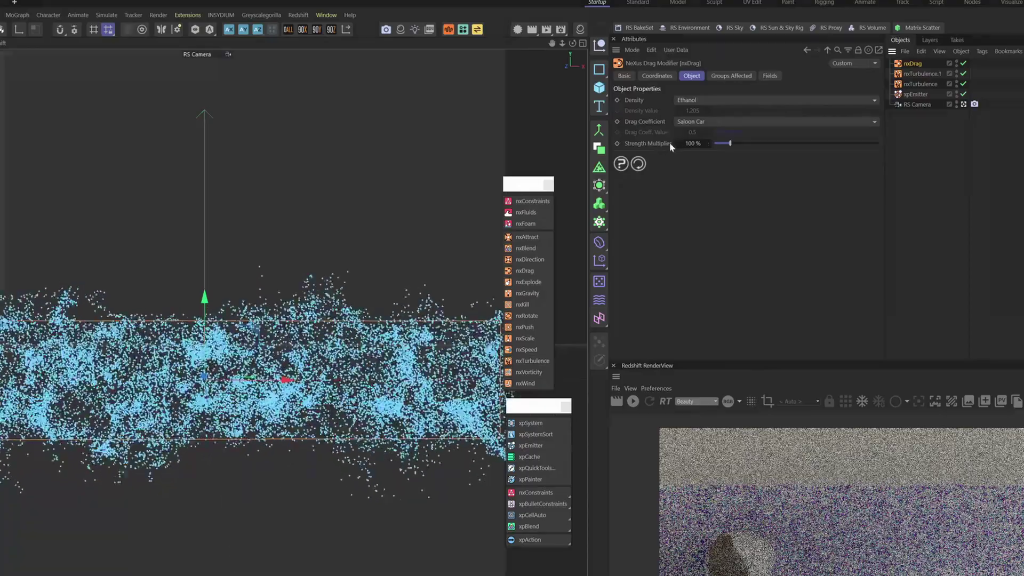
drag(730, 144, 852, 146)
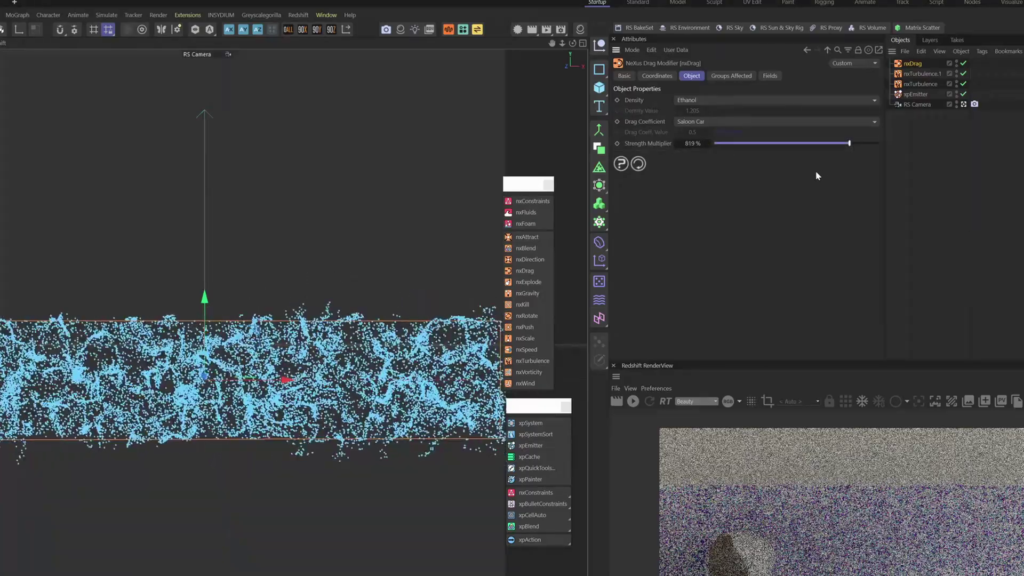
mouse_move(692, 145)
mouse_down()
mouse_move(703, 145)
mouse_move(691, 148)
mouse_up()
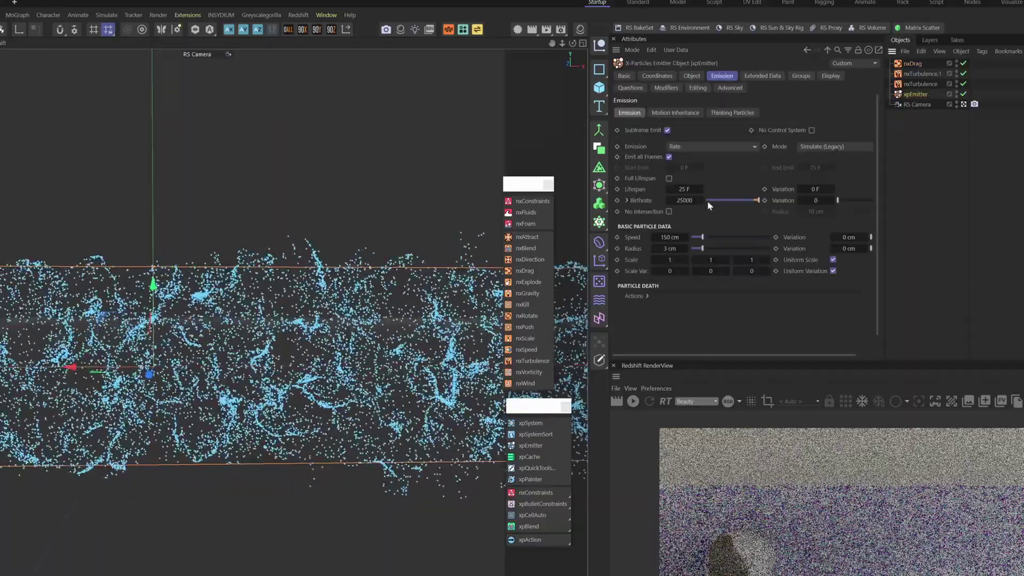
Raise the emitter's birthrate to 50000 and then to 75000
double_click(684, 200)
text(50000)
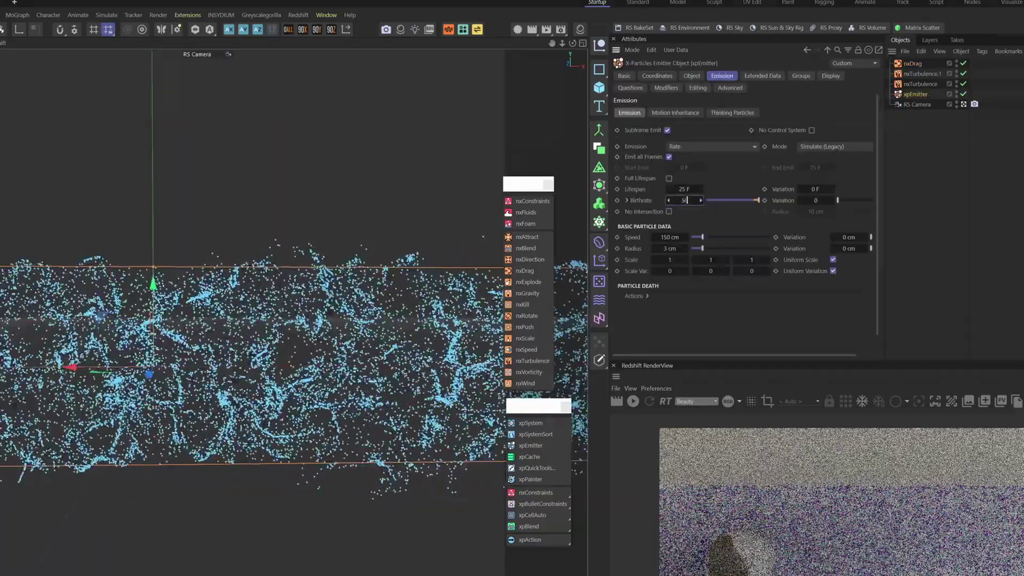
key(Return)
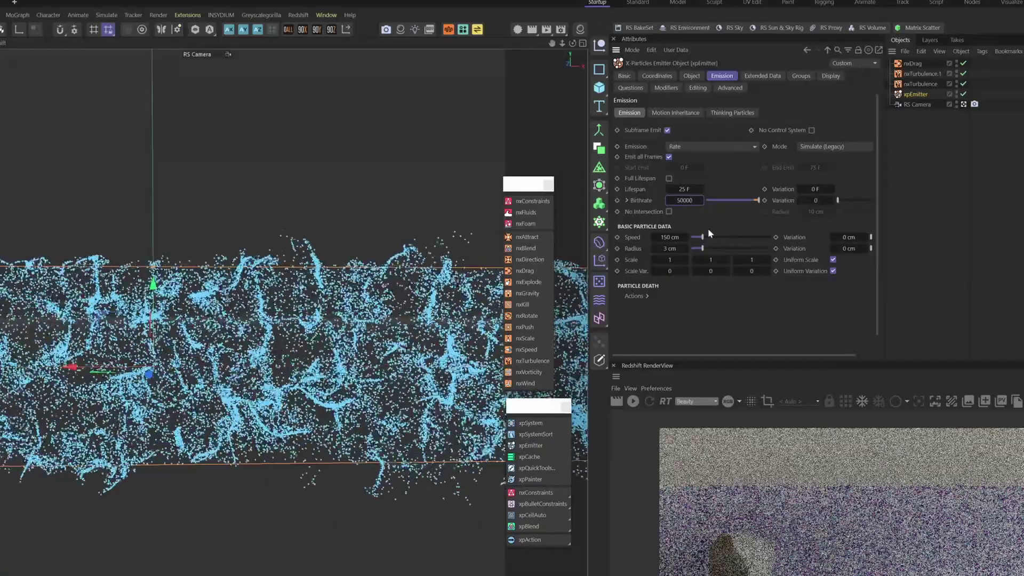
double_click(686, 200)
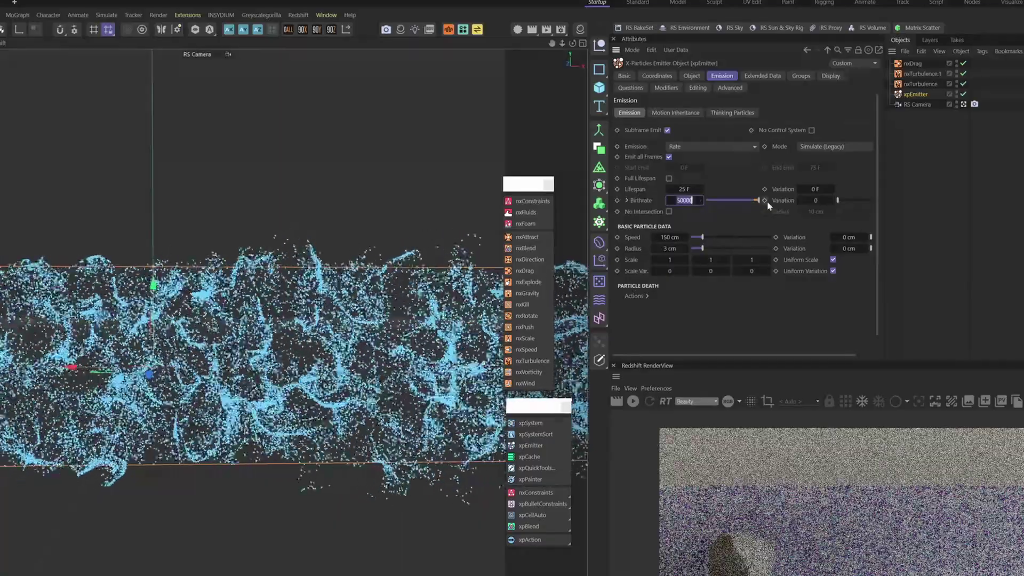
text(75000)
key(Return)
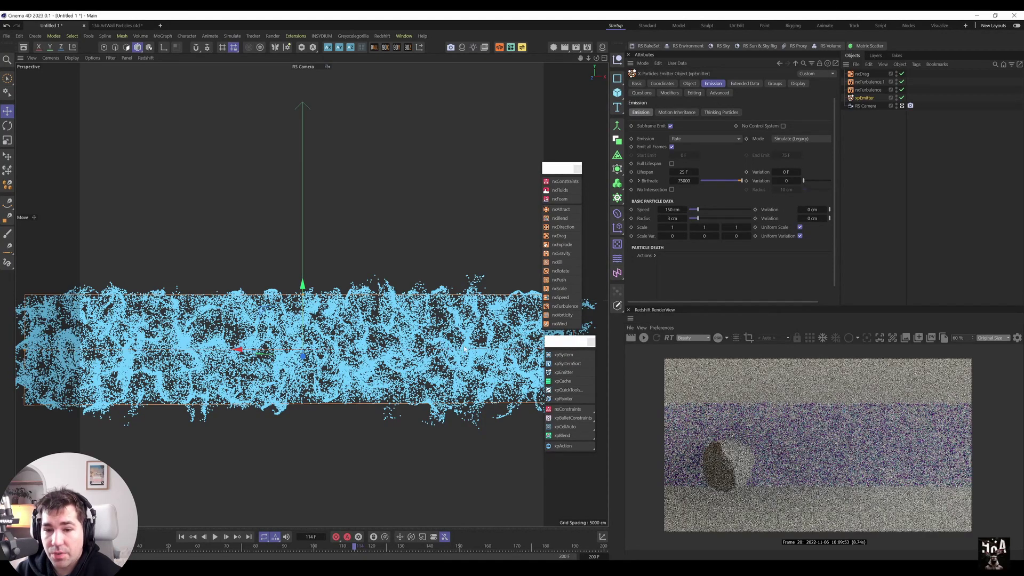
Add a sphere primitive at the scene centre and reduce its segments to 13
scroll(442, 354, down, 2)
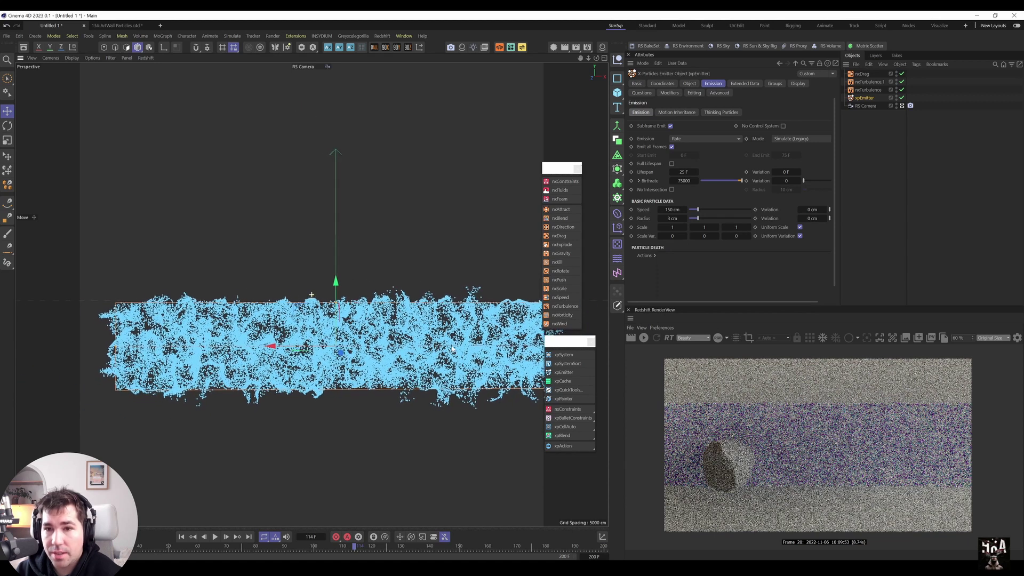
click(619, 92)
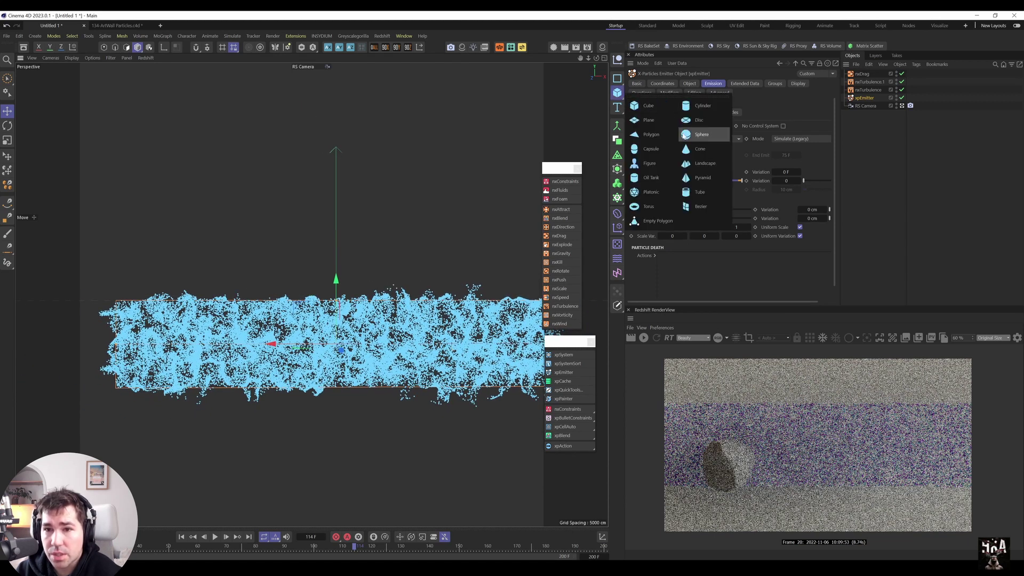
click(685, 135)
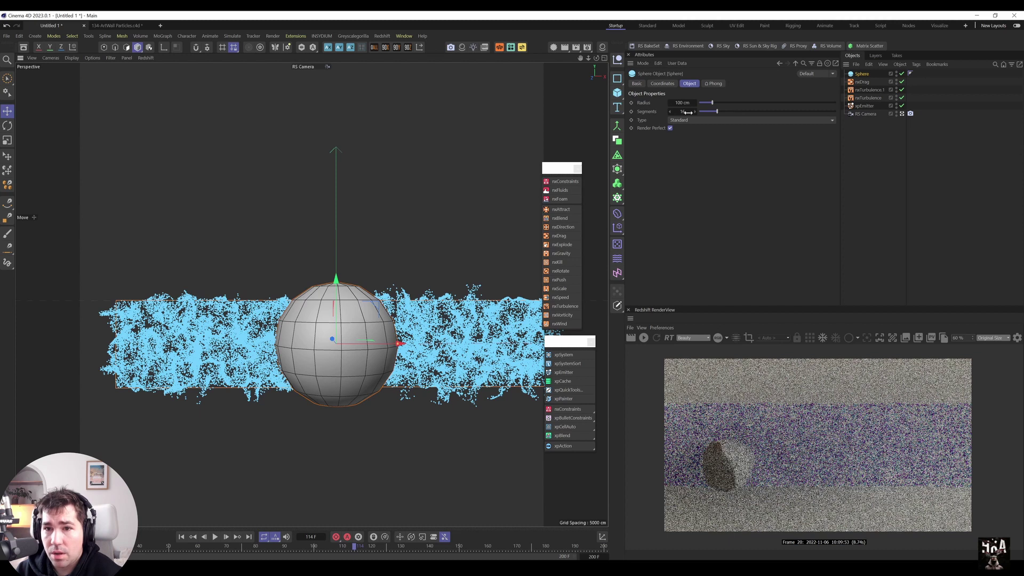
drag(712, 111, 713, 113)
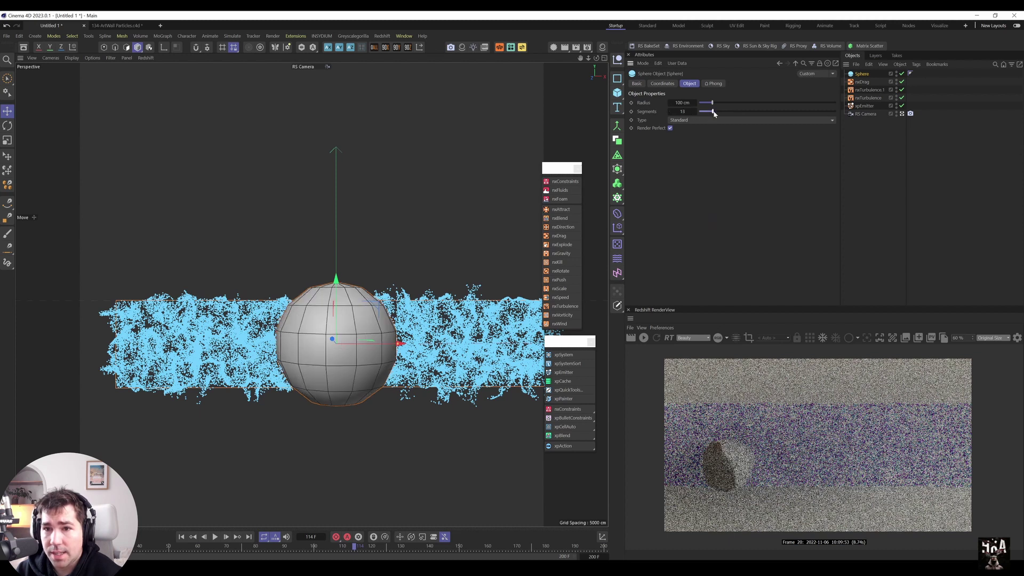
Duplicate the sphere, set the copy's segments to 6 and disable the original sphere
key(ctrl+c)
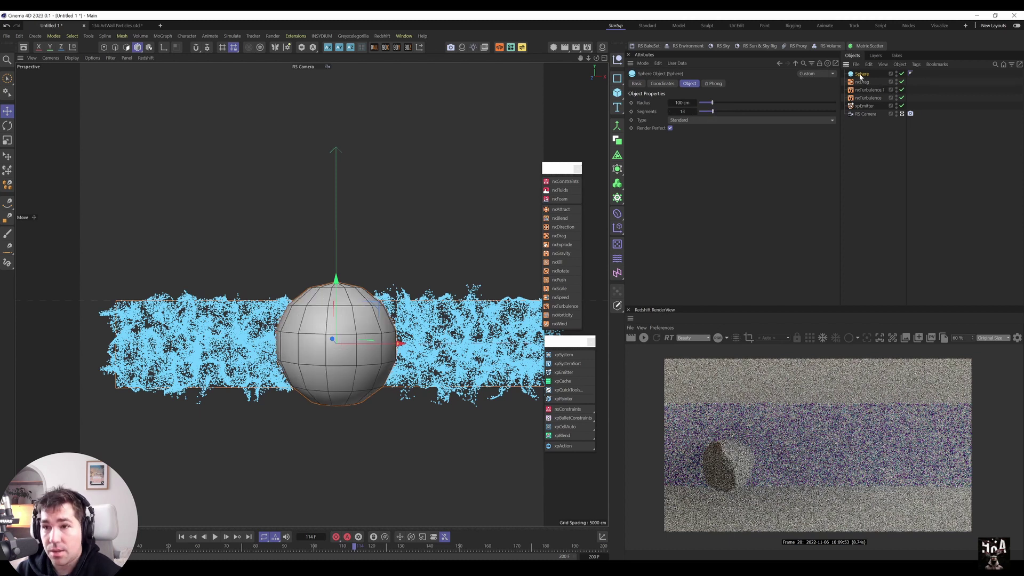
key(ctrl+v)
double_click(683, 111)
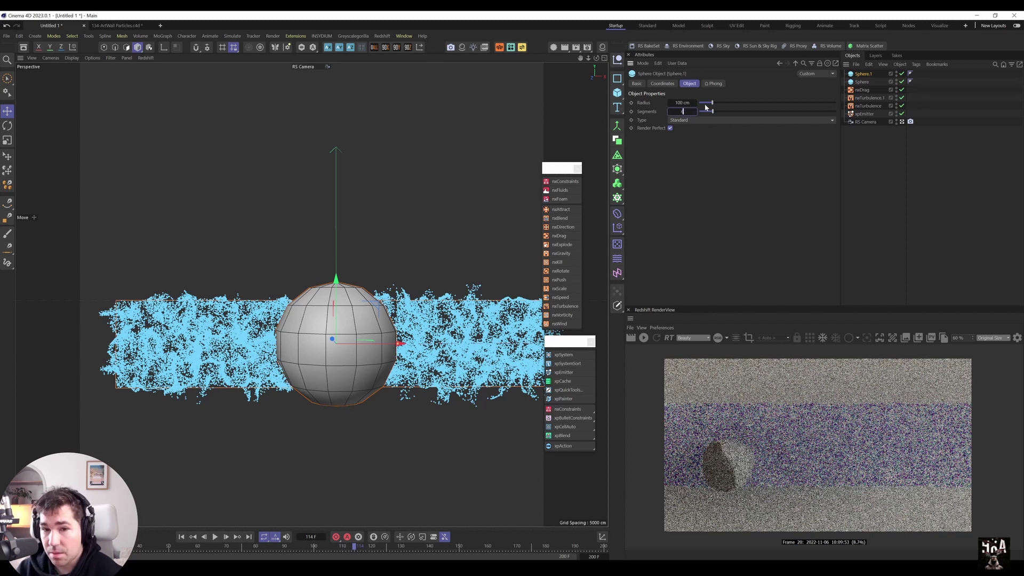
text(6)
key(Return)
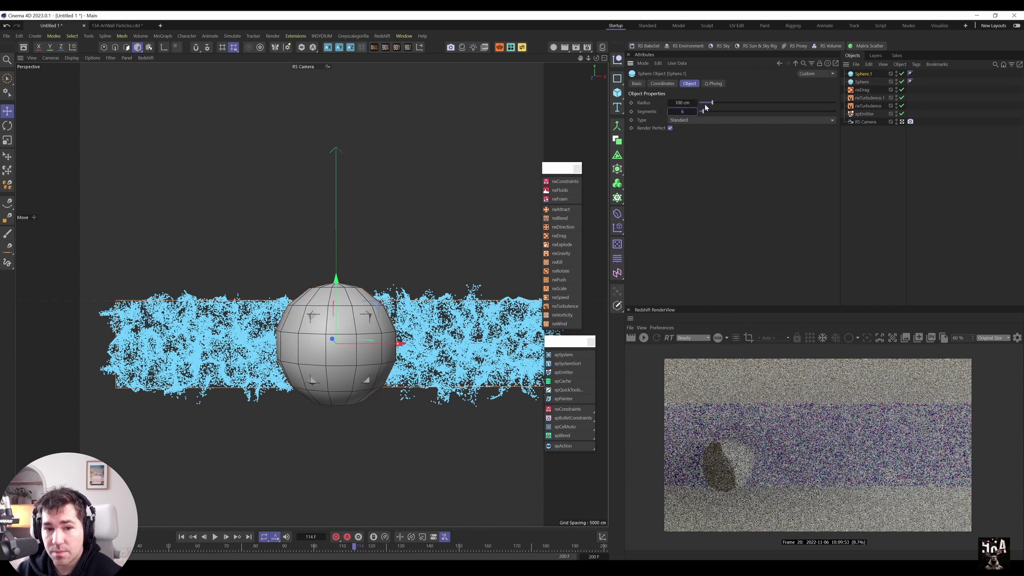
click(901, 81)
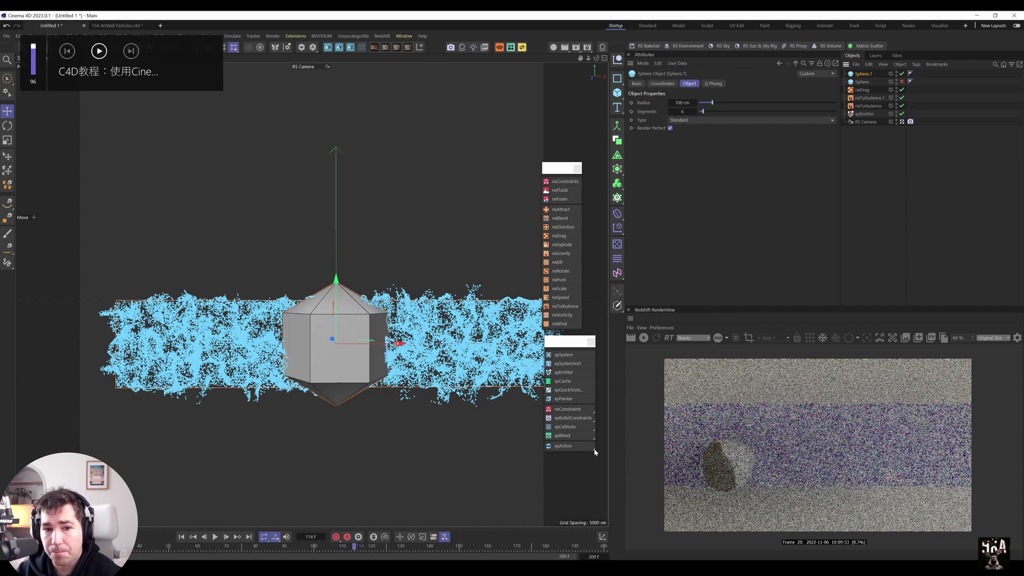
Add a tube with a 76 cm outer radius and 13 cm inner radius, and raise it above the low-poly sphere
click(617, 92)
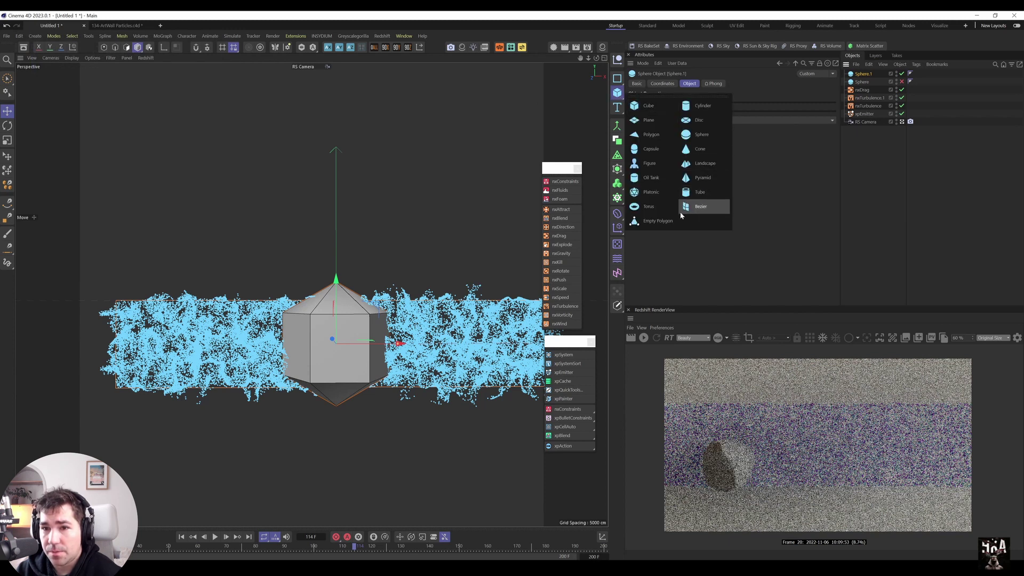
click(693, 192)
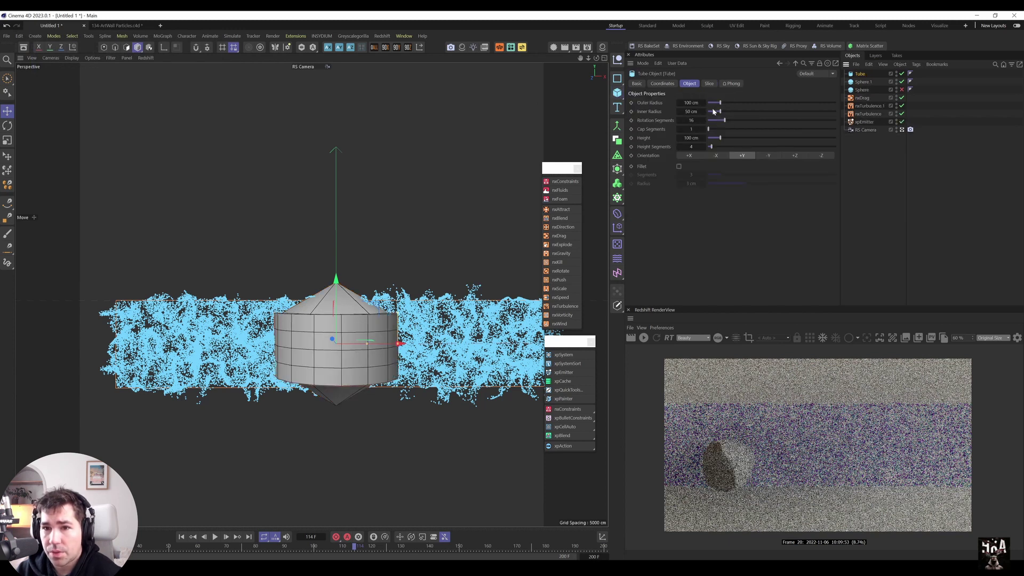
drag(713, 110, 712, 113)
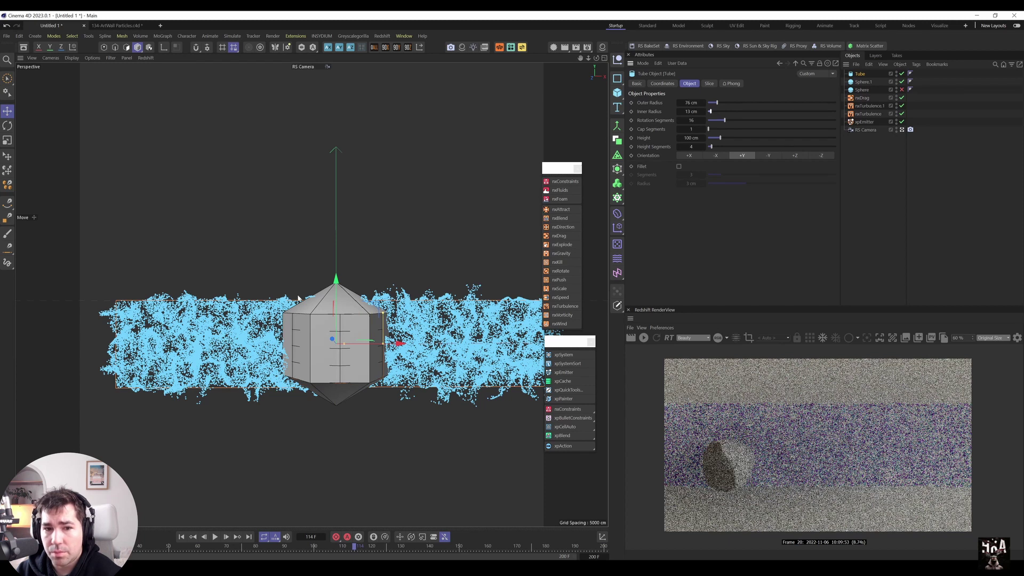
drag(336, 279, 335, 139)
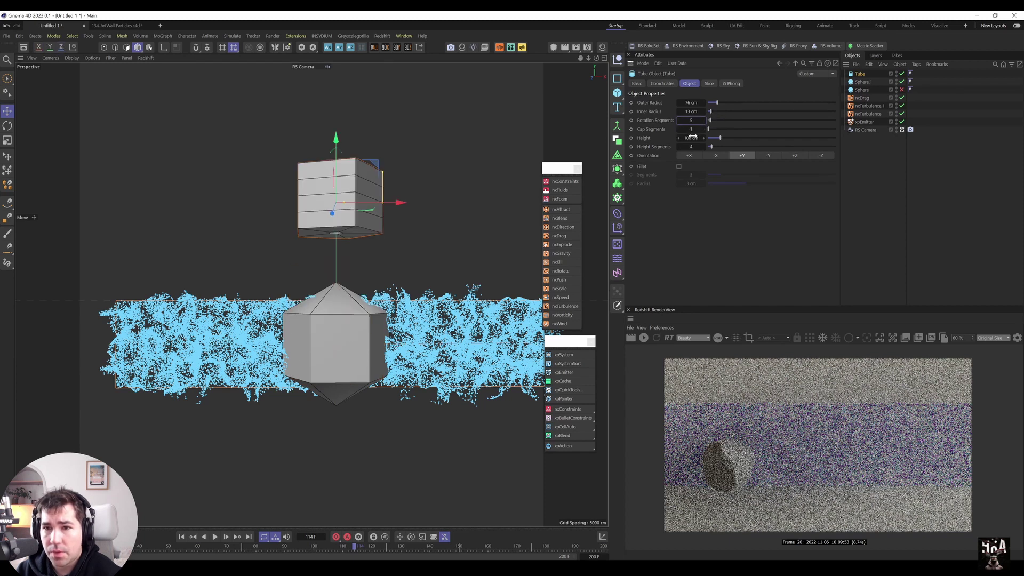
Set the tube to 7 rotation segments, 40 cm height, 1 height segment and a 46 cm inner radius
click(692, 137)
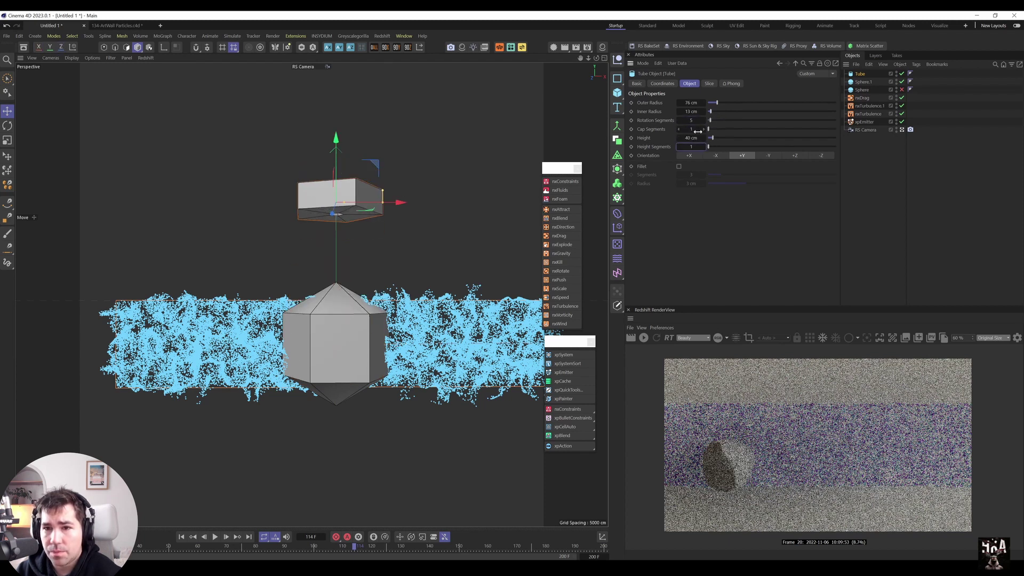
drag(697, 120, 702, 120)
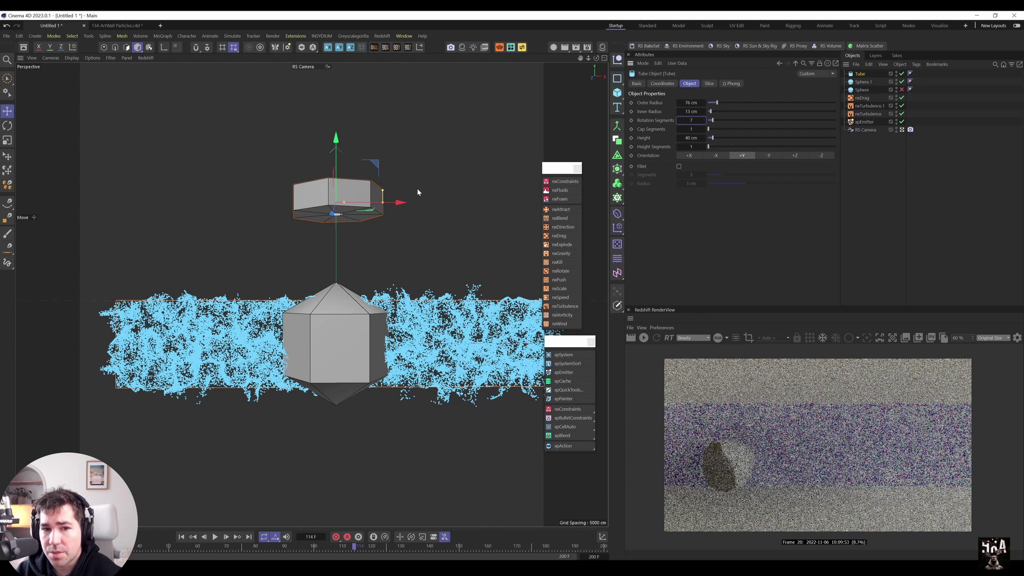
drag(695, 109, 715, 109)
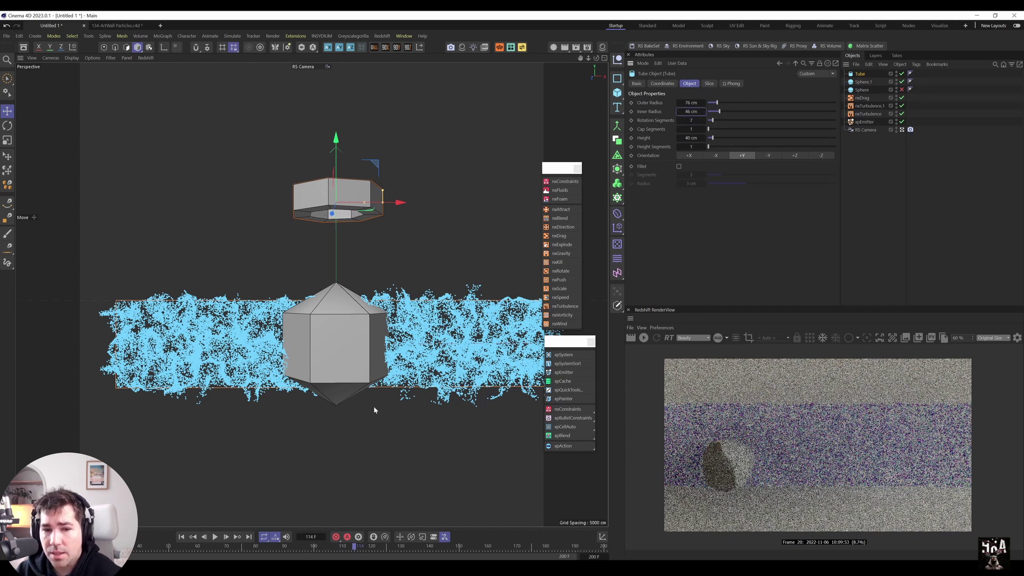
Re-enable the original sphere, shift the tube slightly upward, and move the sphere up and to the left of the low-poly one
click(902, 89)
drag(521, 273, 513, 253)
click(867, 90)
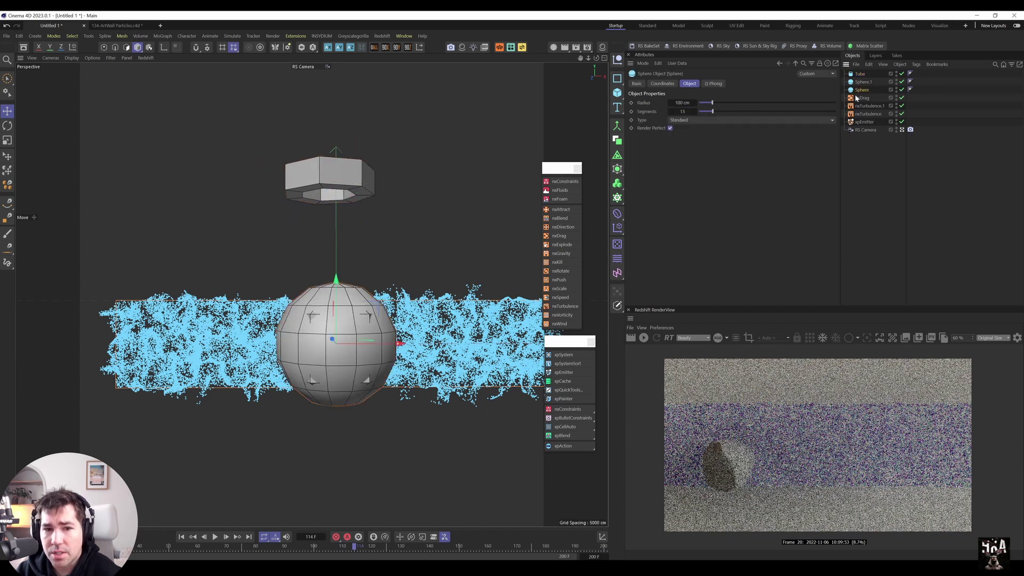
drag(339, 356, 226, 277)
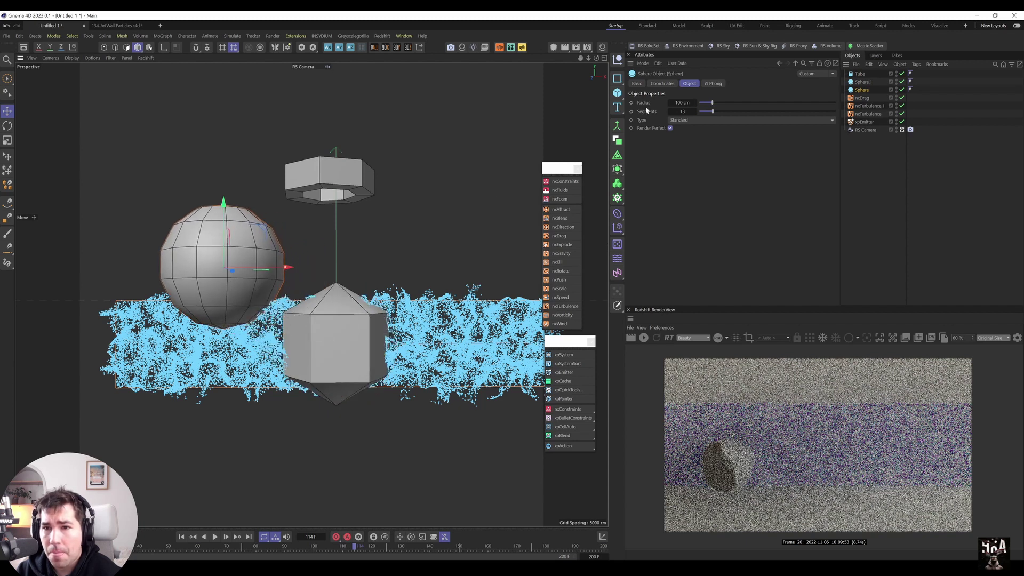
Add a pyramid and place it above and to the right of the low-poly sphere
click(345, 349)
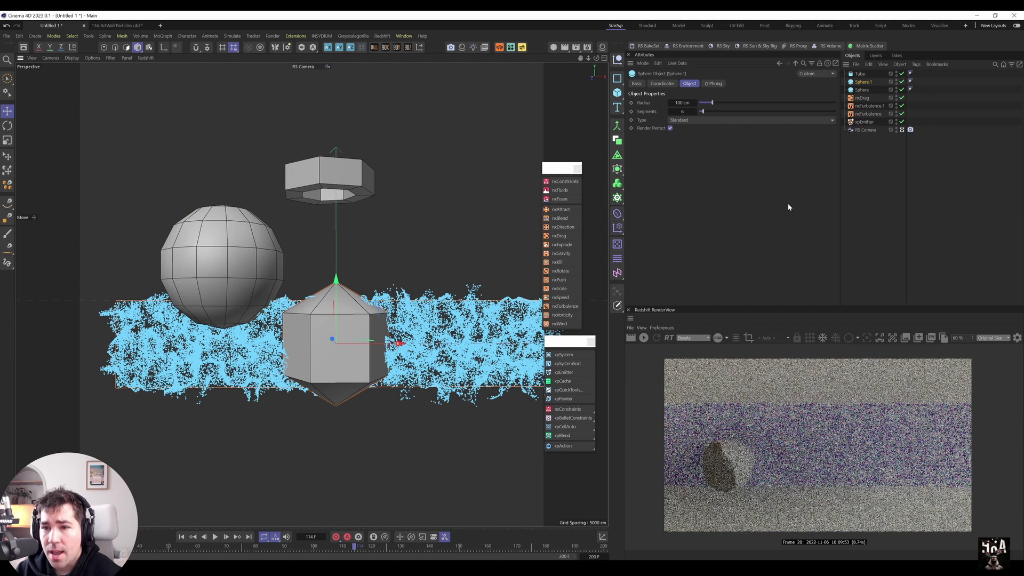
click(617, 93)
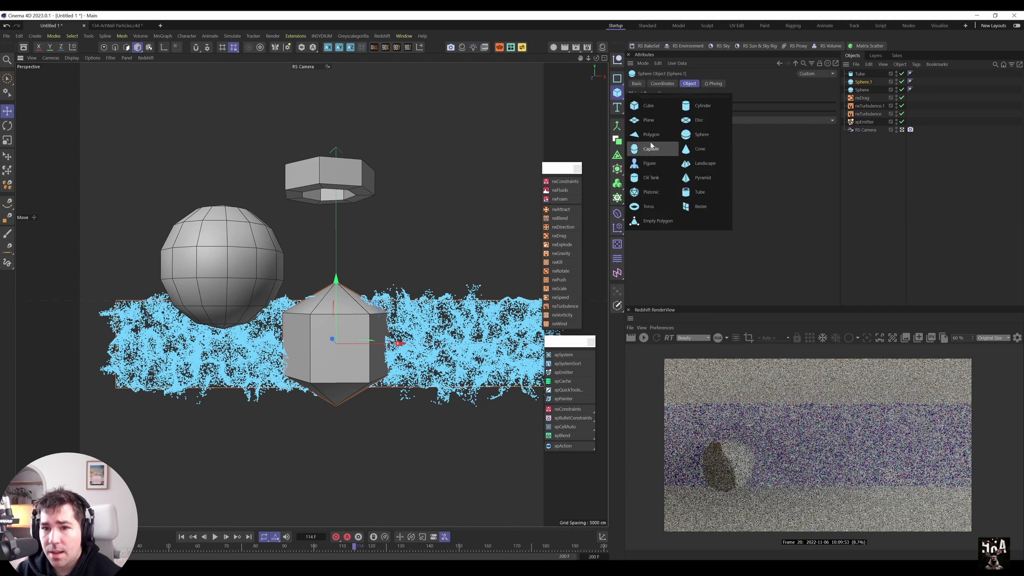
click(701, 184)
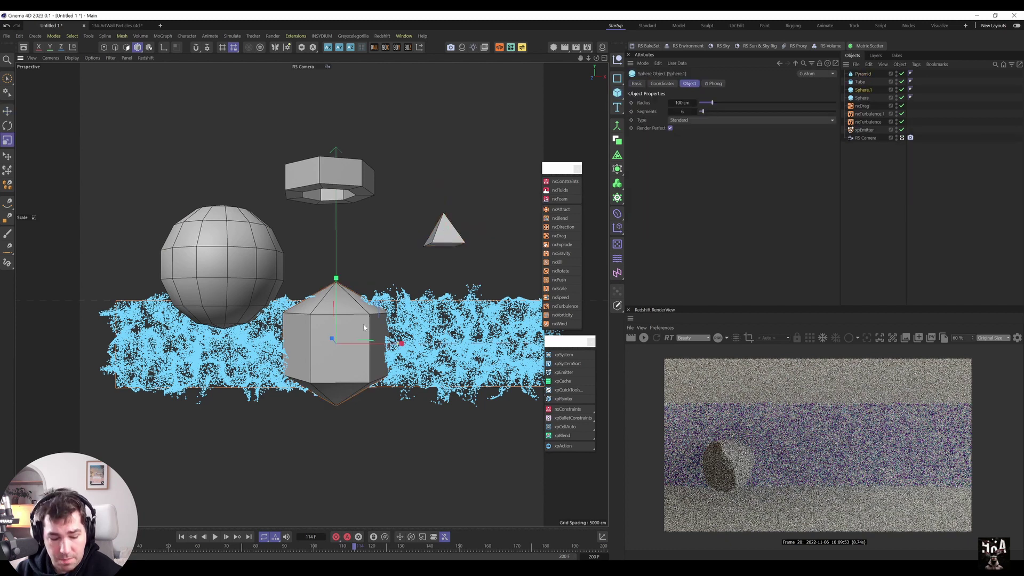
Scale down the low-poly sphere and shrink the original sphere to a radius of about 15.7 cm
key(t)
drag(368, 341, 160, 405)
click(246, 243)
drag(246, 243, 37, 361)
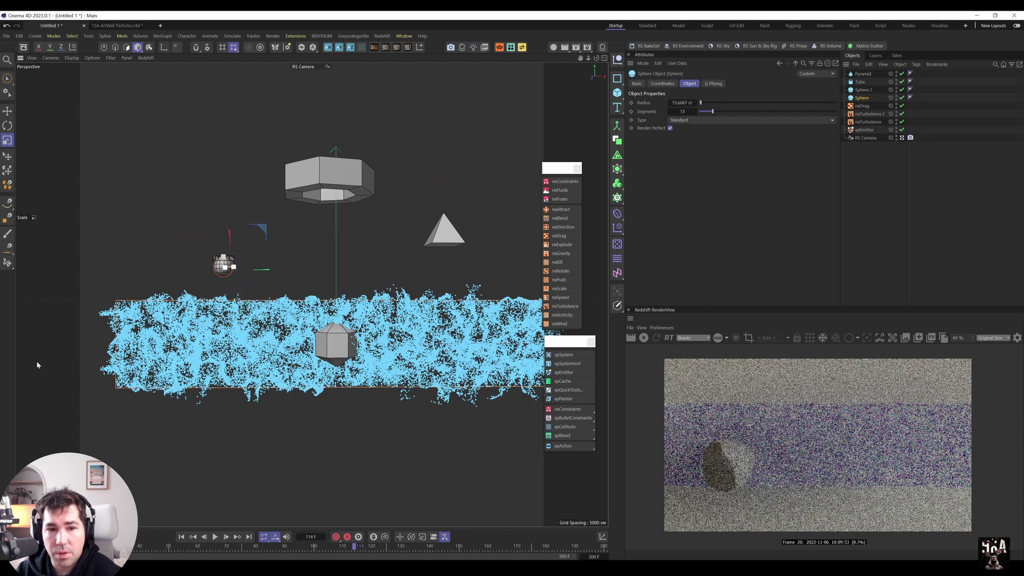
Scale down the tube, the low-poly sphere and the pyramid, and raise the low-poly sphere above the particles
click(340, 175)
key(t)
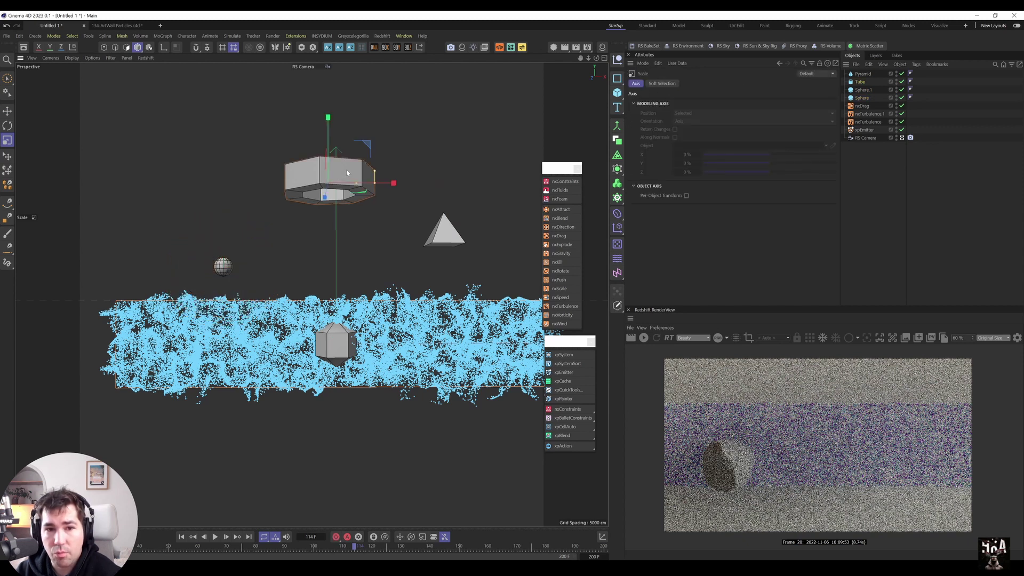
drag(346, 173, 139, 299)
click(341, 346)
drag(341, 346, 253, 428)
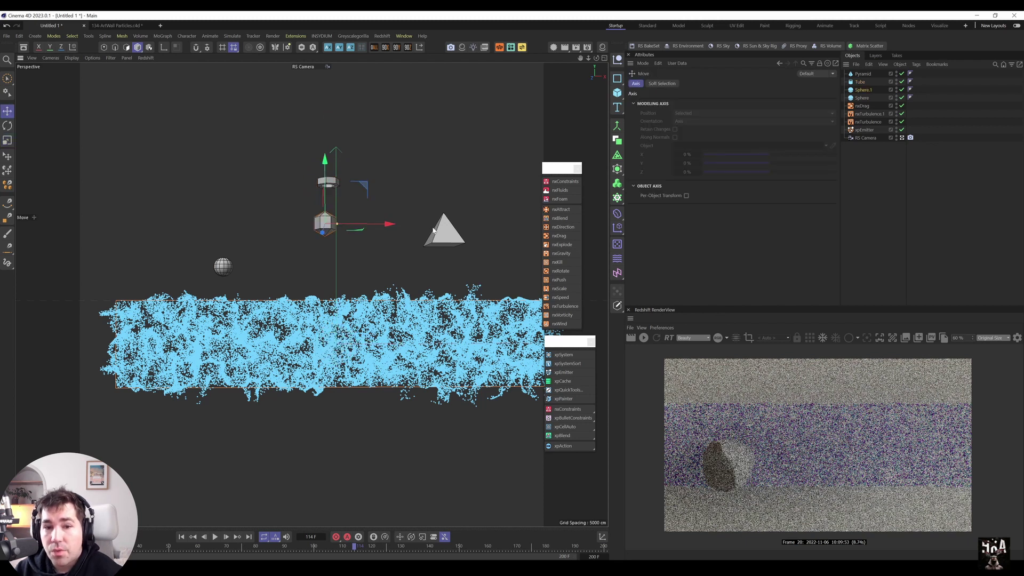
click(432, 231)
key(t)
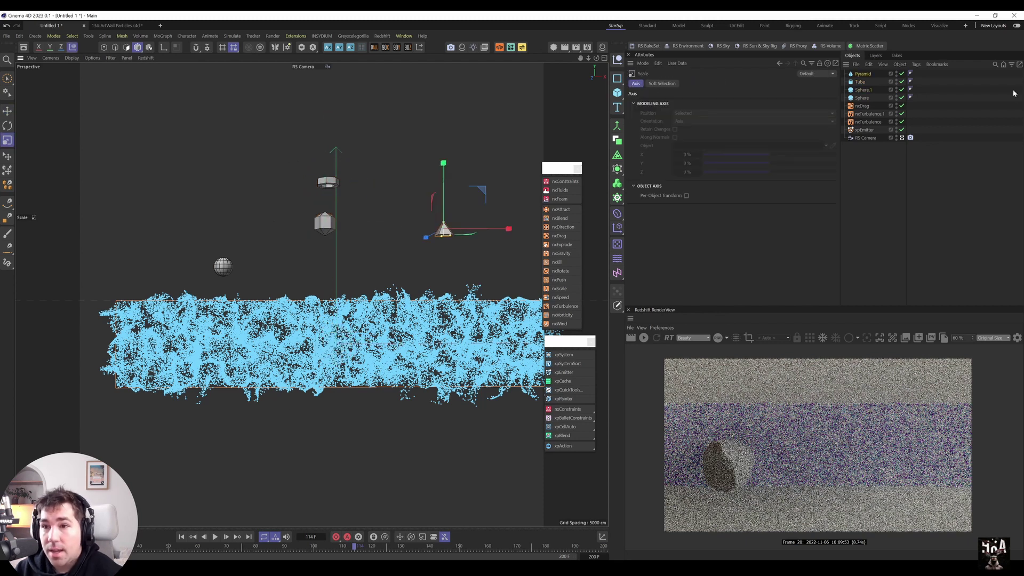
Add a Redshift Object tag to the xpEmitter and set its particle mode to Custom Objects
click(863, 130)
right_click(864, 129)
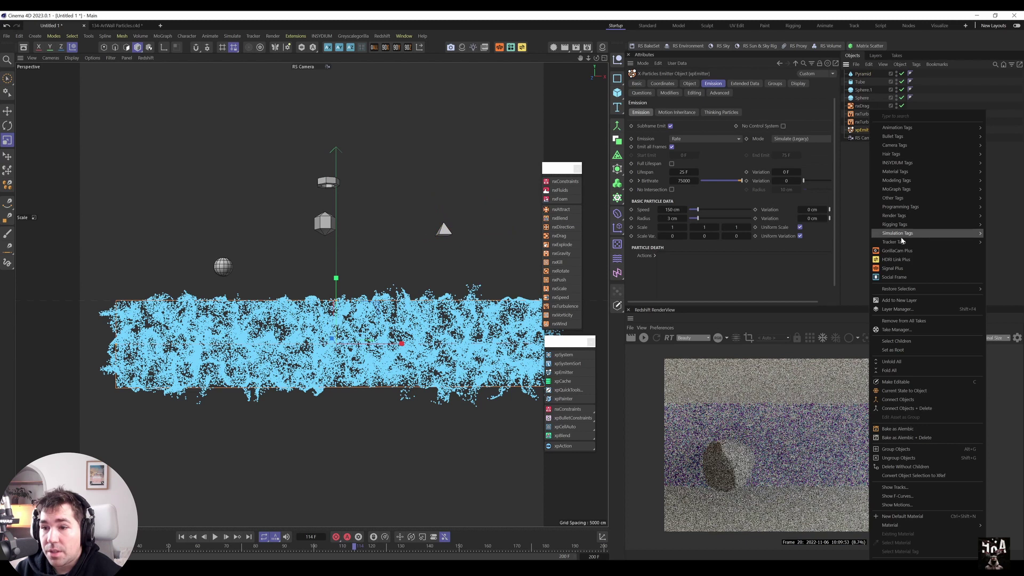
mouse_move(906, 215)
click(848, 243)
click(752, 102)
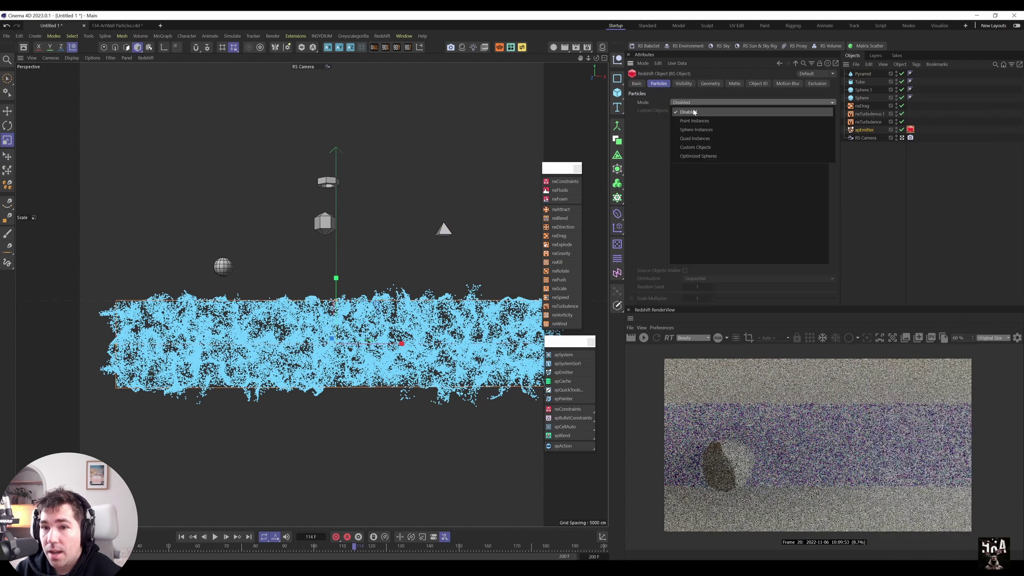
click(688, 151)
Assign the pyramid, the tube and both spheres as the custom objects in the emitter's Redshift Object tag
click(861, 97)
shift+click(866, 74)
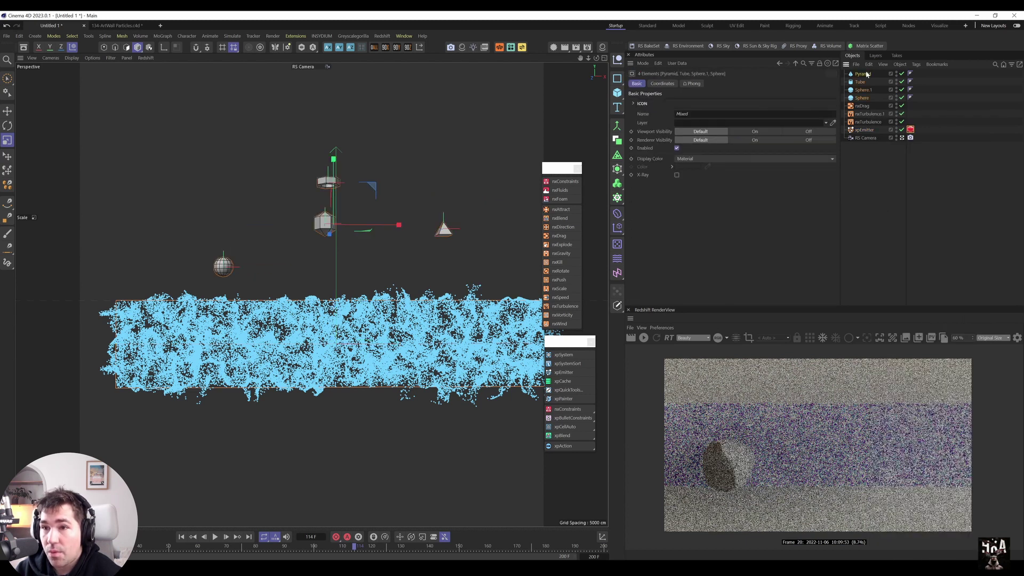
click(863, 130)
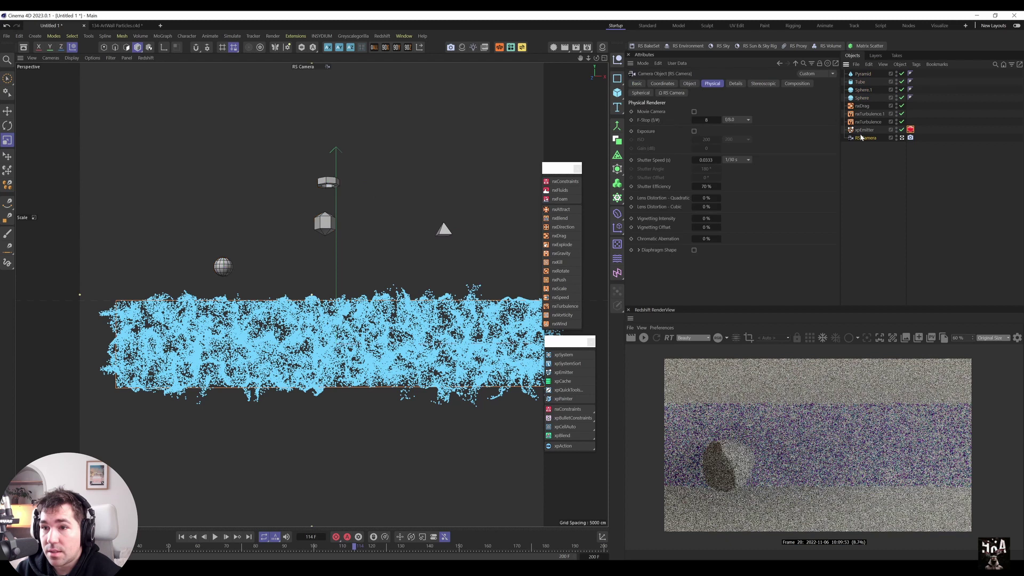
click(863, 74)
shift+click(861, 99)
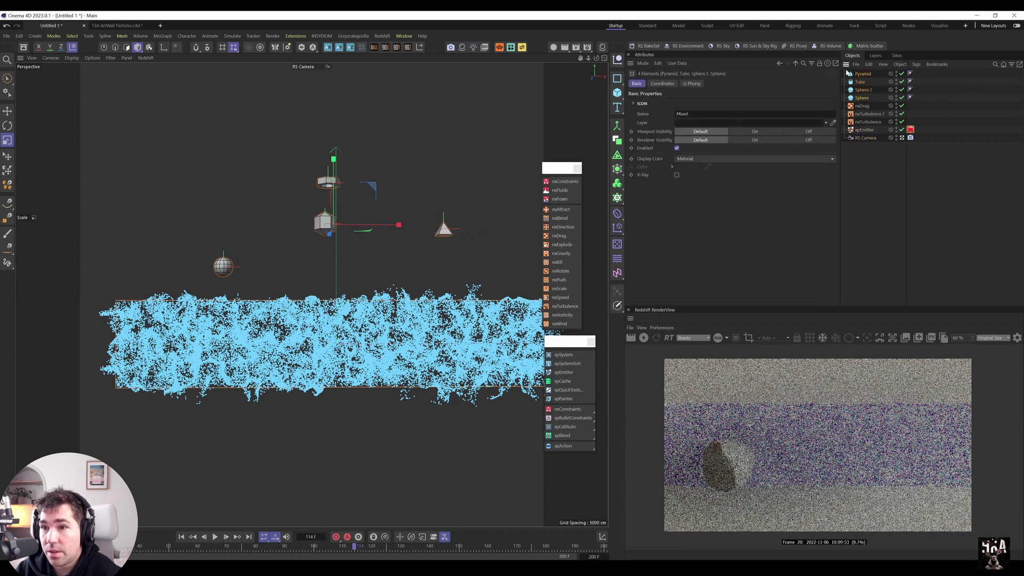
click(911, 130)
drag(864, 101, 800, 139)
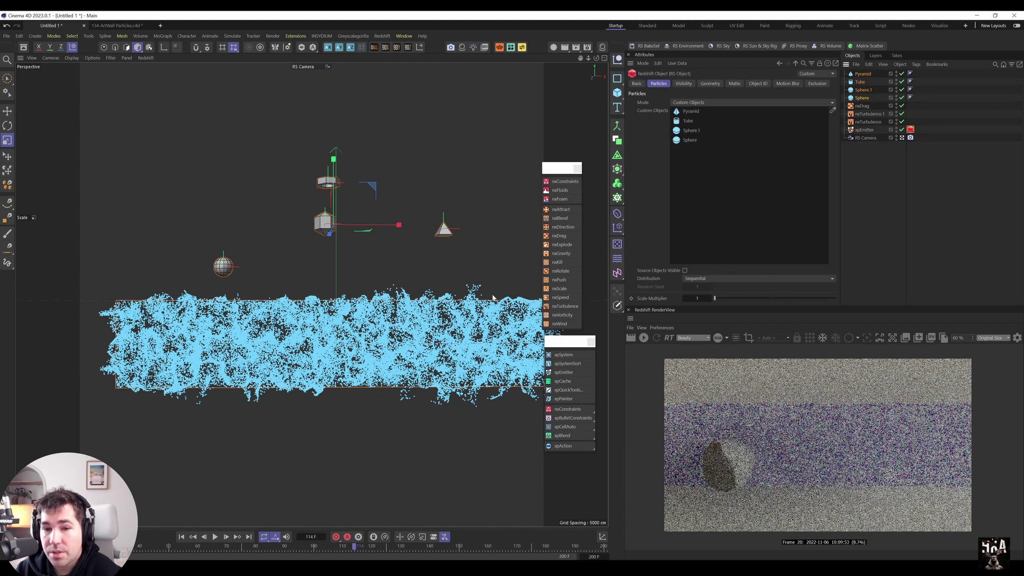
Start the Redshift preview render and set the custom objects' scale multiplier to 0.02
click(644, 337)
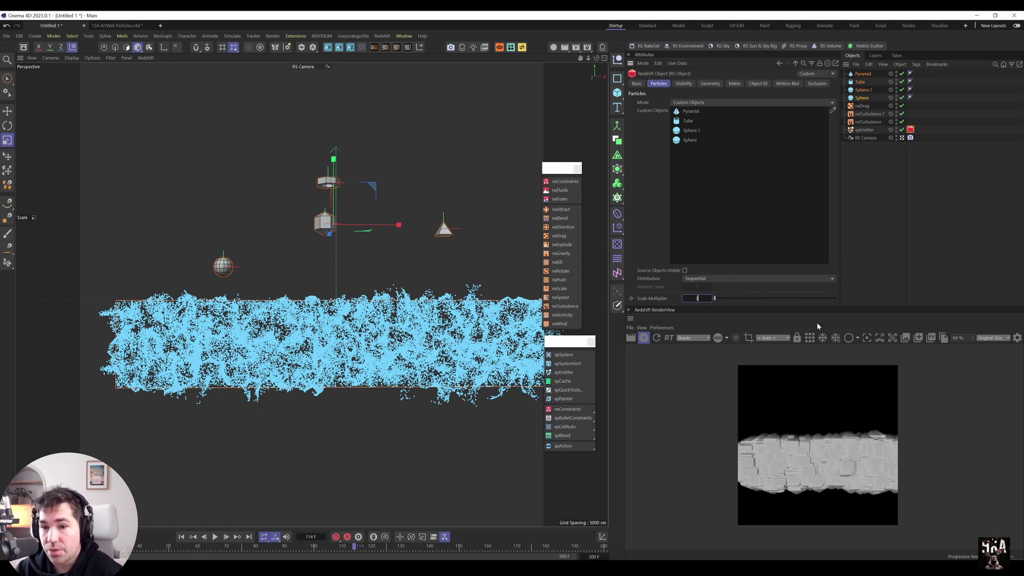
text(0.02)
key(Return)
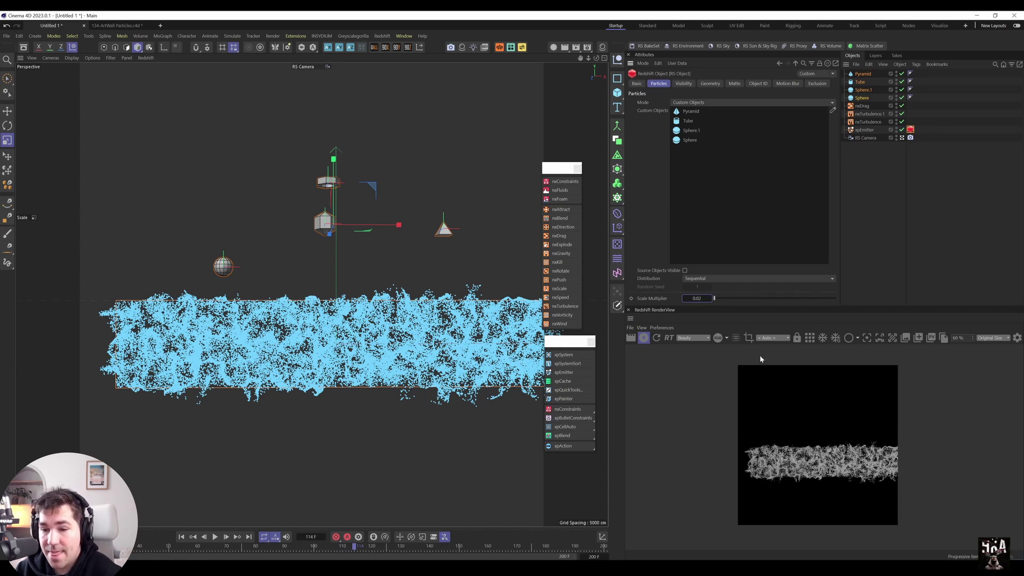
Examine the size, density and orientation of the particle shapes up close and from several angles in the preview render
scroll(399, 346, up, 10)
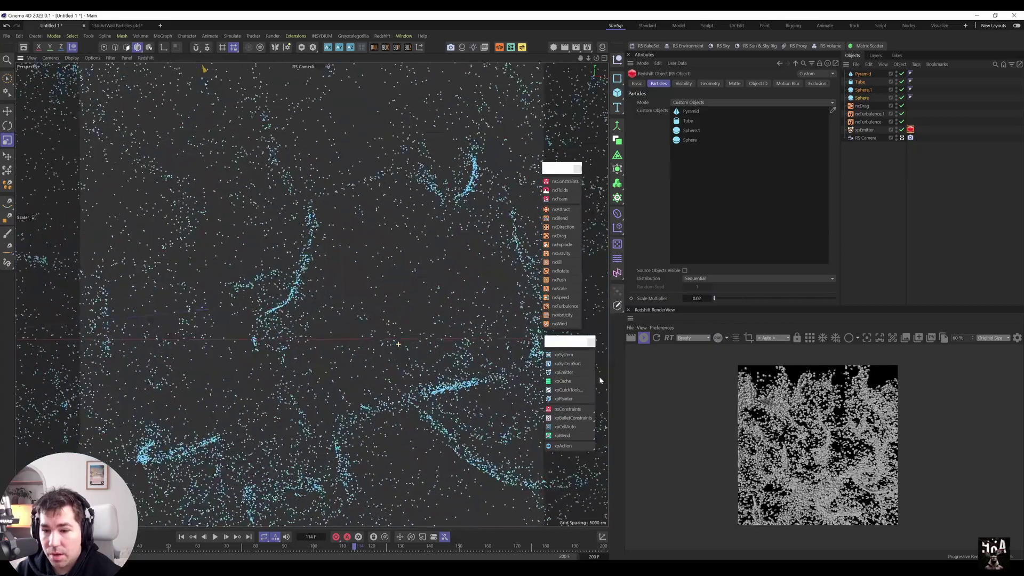
scroll(399, 344, up, 3)
scroll(398, 344, down, 12)
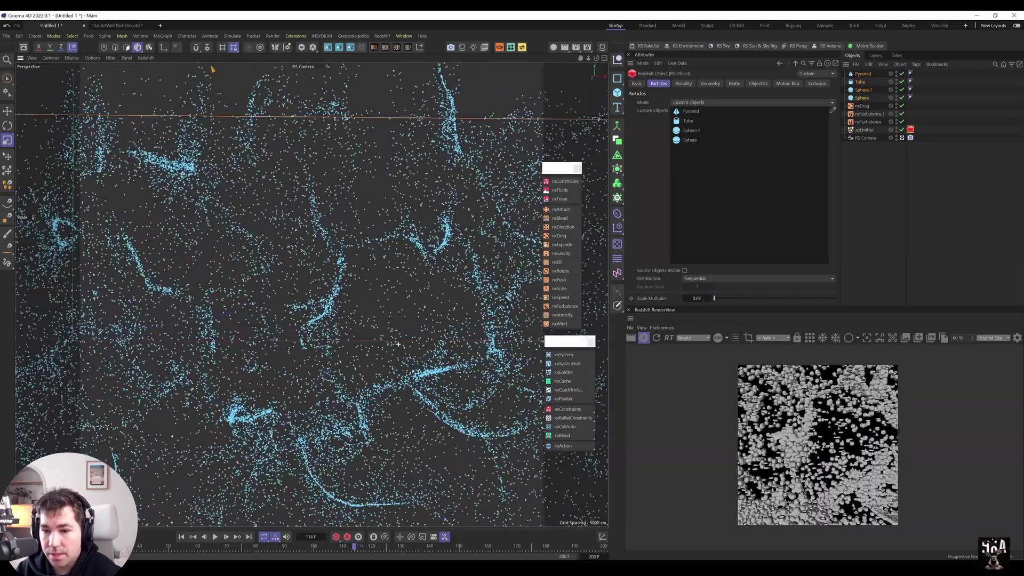
alt+drag(398, 344, 316, 329)
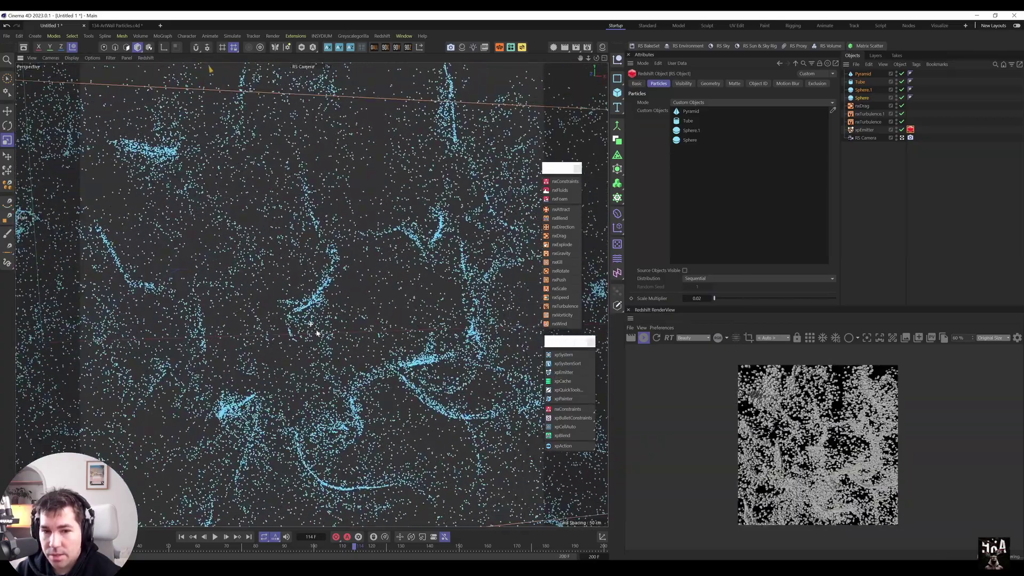
alt+right_drag(369, 307, 432, 330)
scroll(432, 330, up, 1)
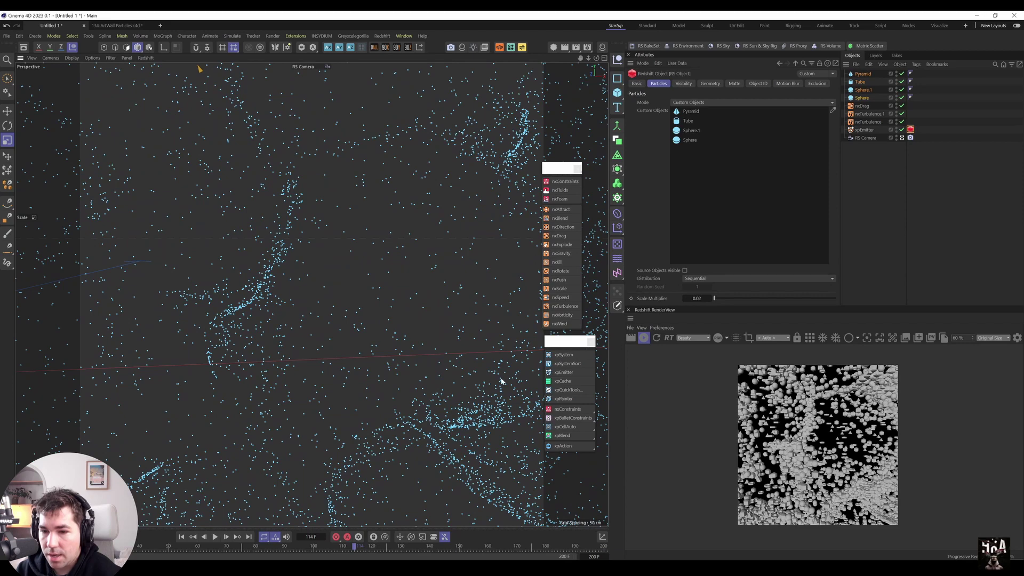
alt+drag(501, 381, 365, 395)
scroll(342, 392, down, 1)
alt+middle_drag(365, 395, 376, 348)
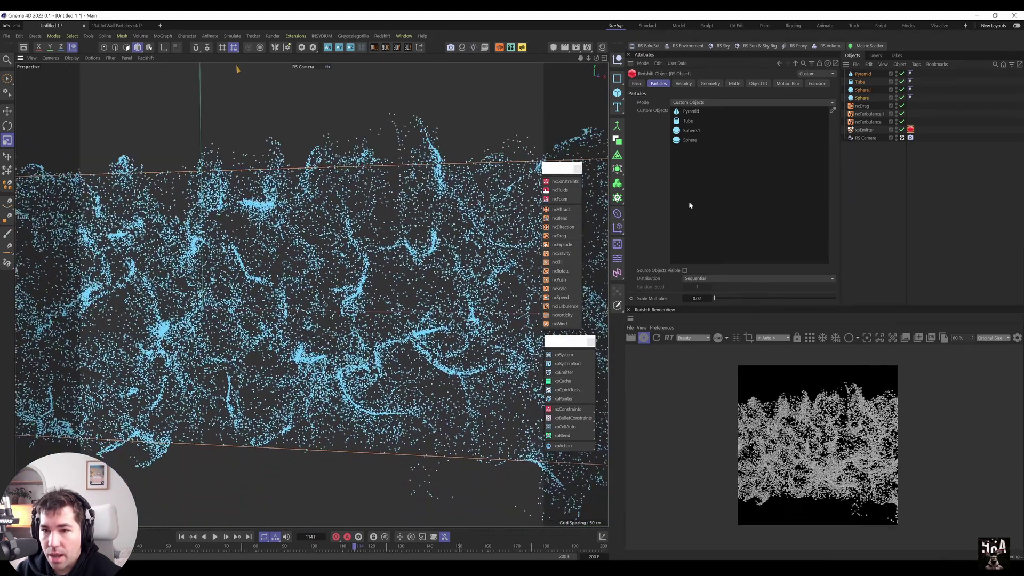
Enable rotation in the emitter's extended data with 360° on all three axes, and replay the simulation from the start
click(865, 129)
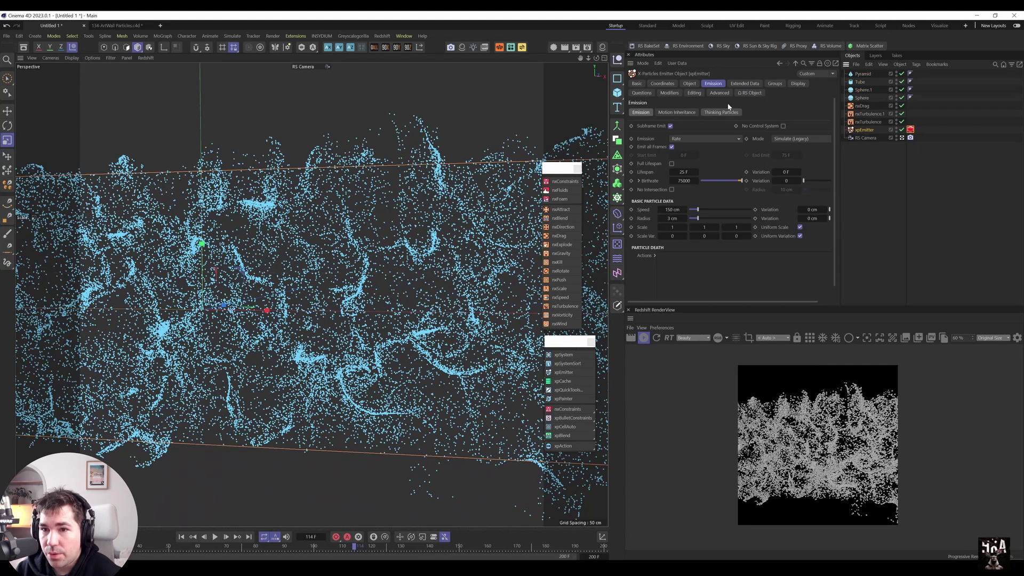
click(668, 113)
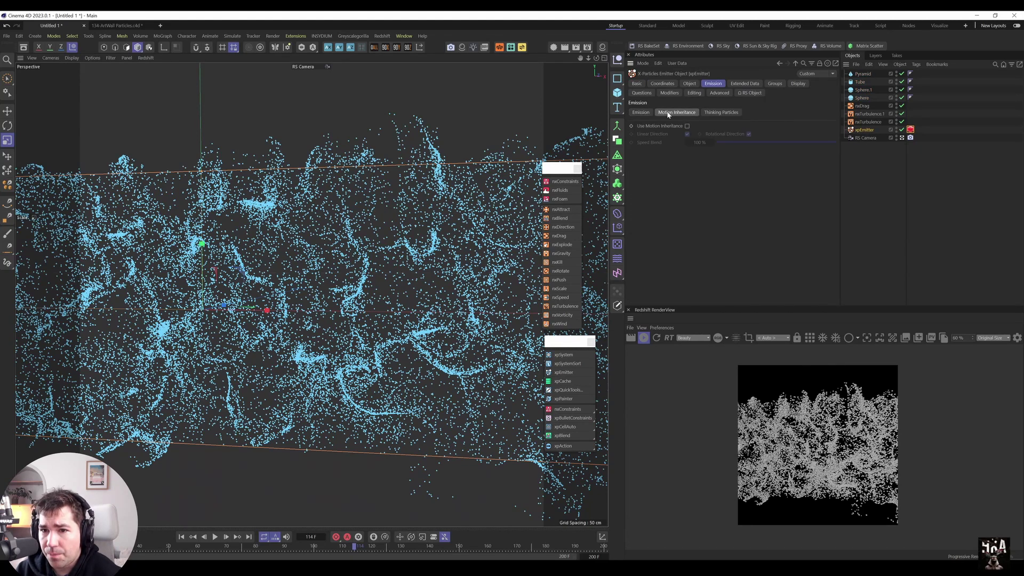
click(640, 112)
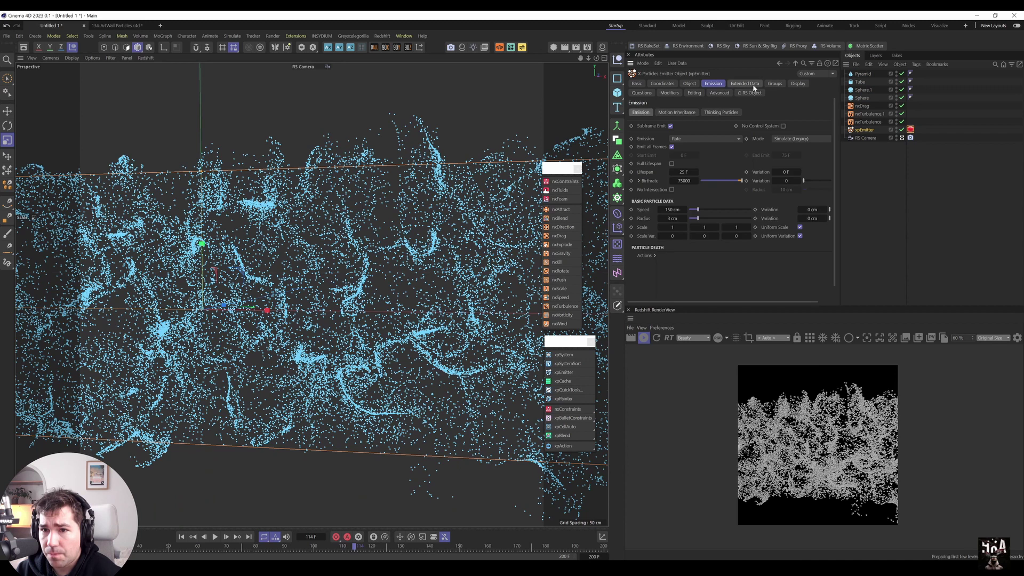
click(744, 83)
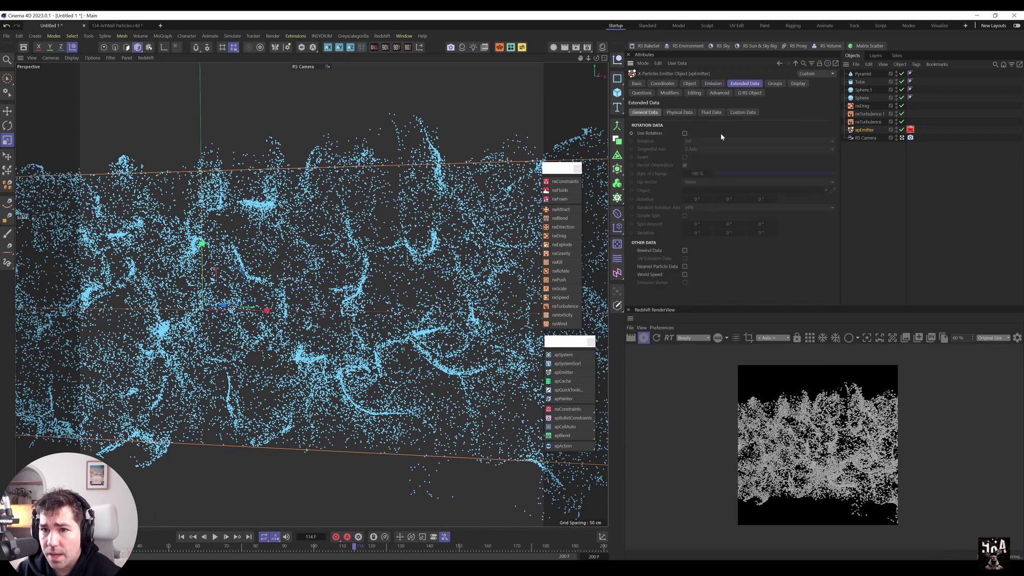
click(685, 134)
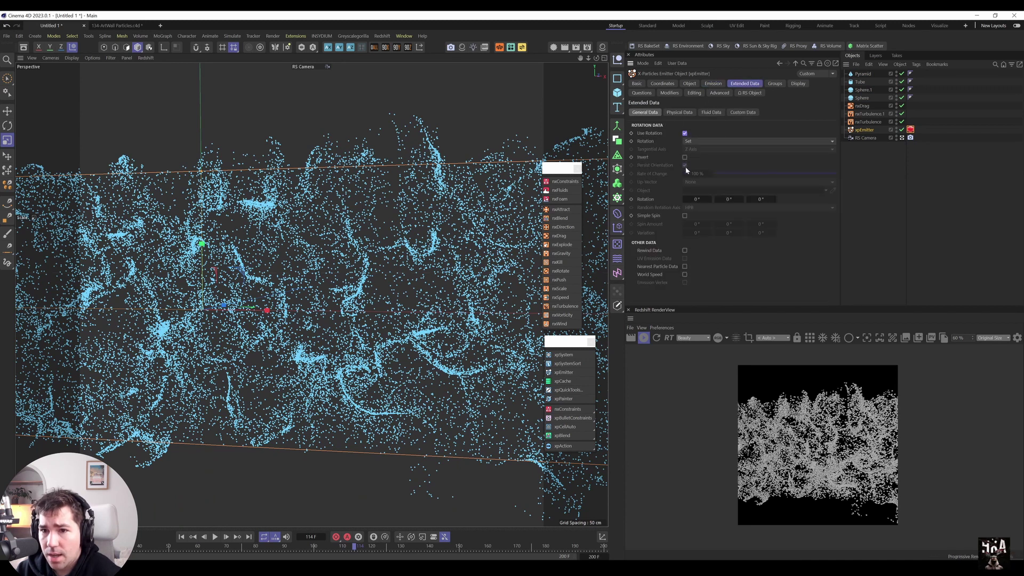
click(701, 196)
text(360)
key(Tab)
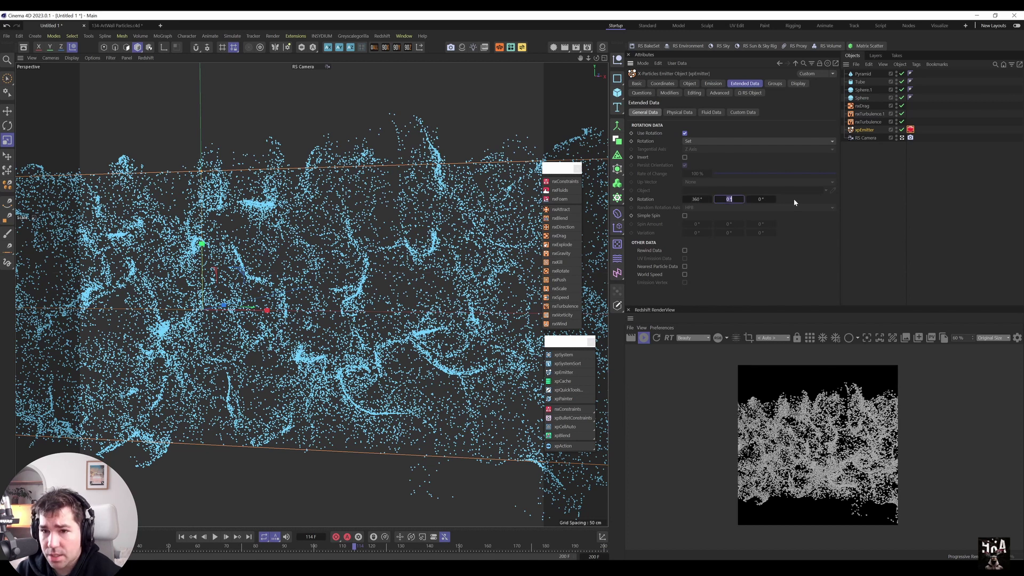
text(360)
key(Tab)
text(360)
key(Return)
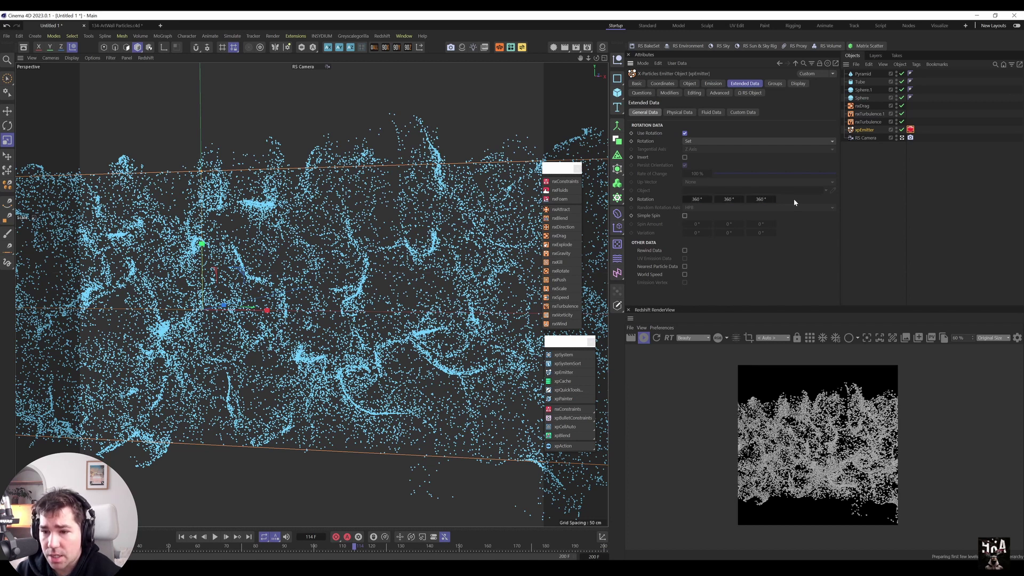
click(180, 536)
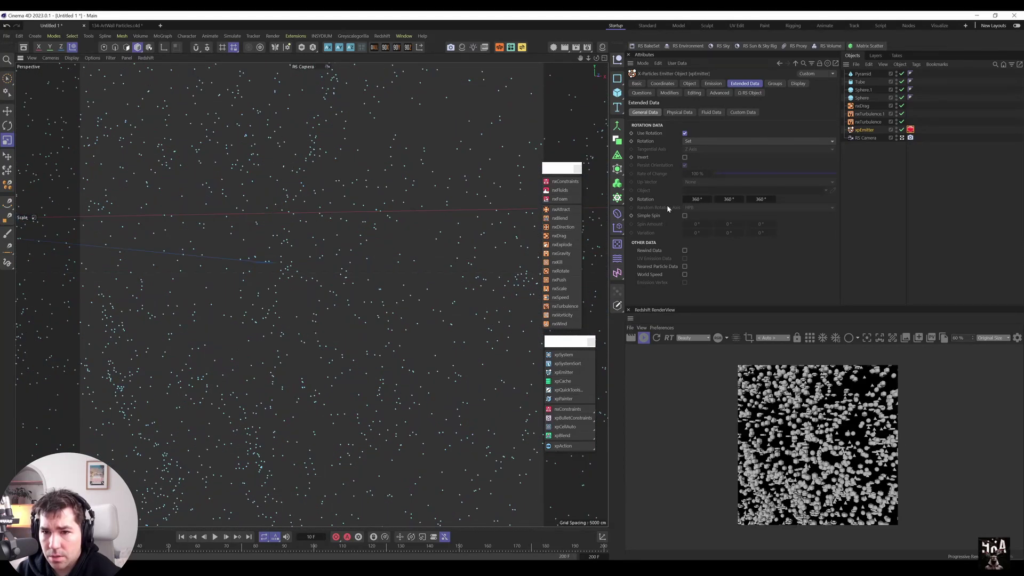
Enable simple spin on the emitter with a spin amount of 360° on each axis and variations of 350°, 347° and 350°
click(684, 215)
text(360)
key(Tab)
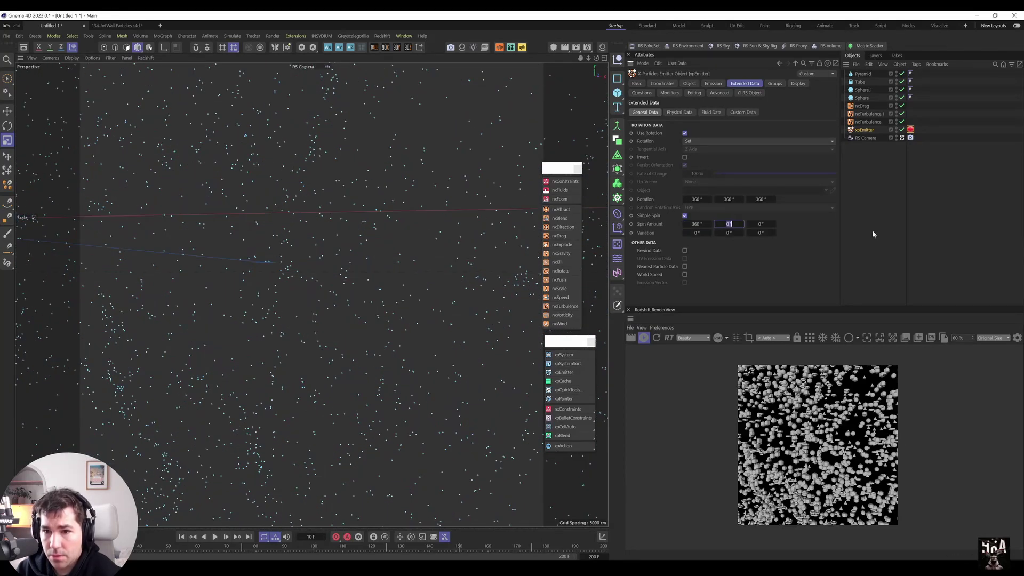
text(360)
key(Tab)
text(360)
key(Tab)
text(3)
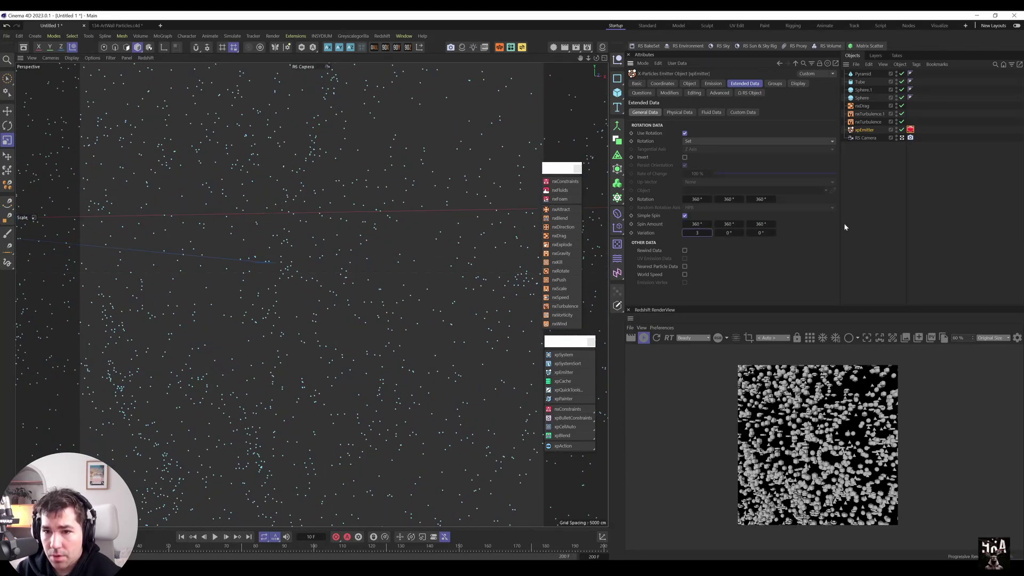
text(50)
key(Tab)
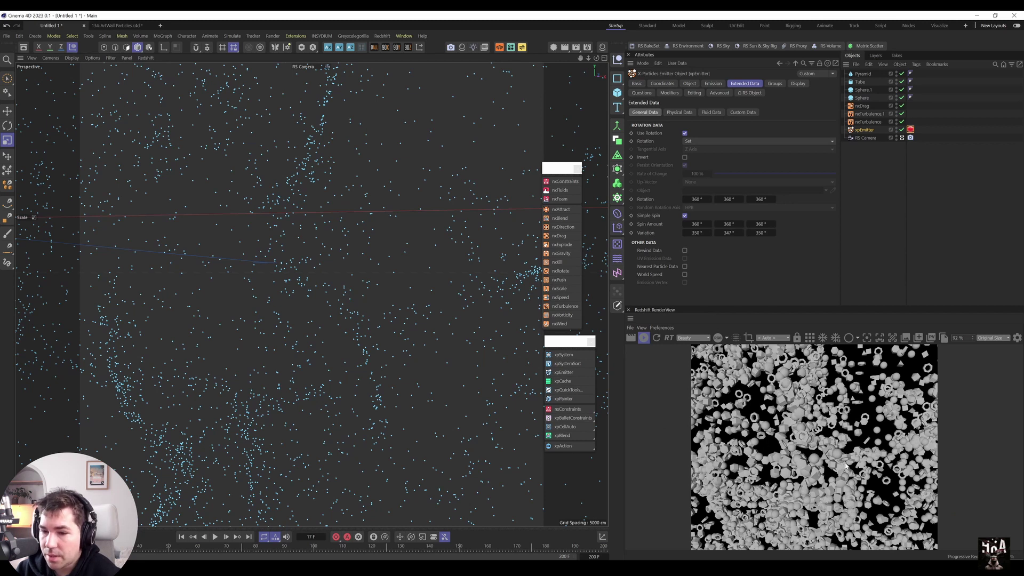
Inspect the spinning particle shapes up close and across the whole emitter in the preview render
scroll(837, 448, down, 2)
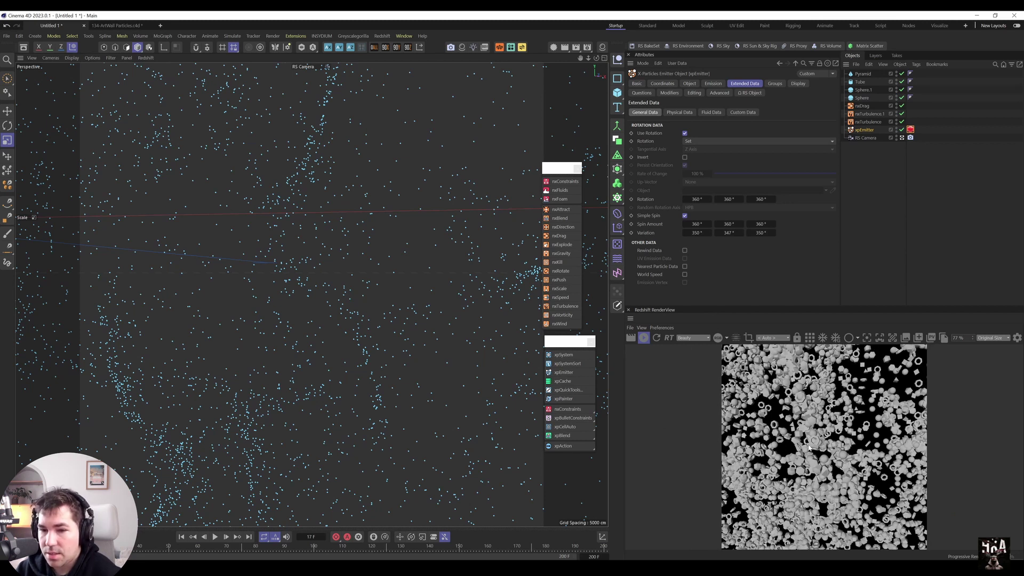
scroll(277, 368, up, 5)
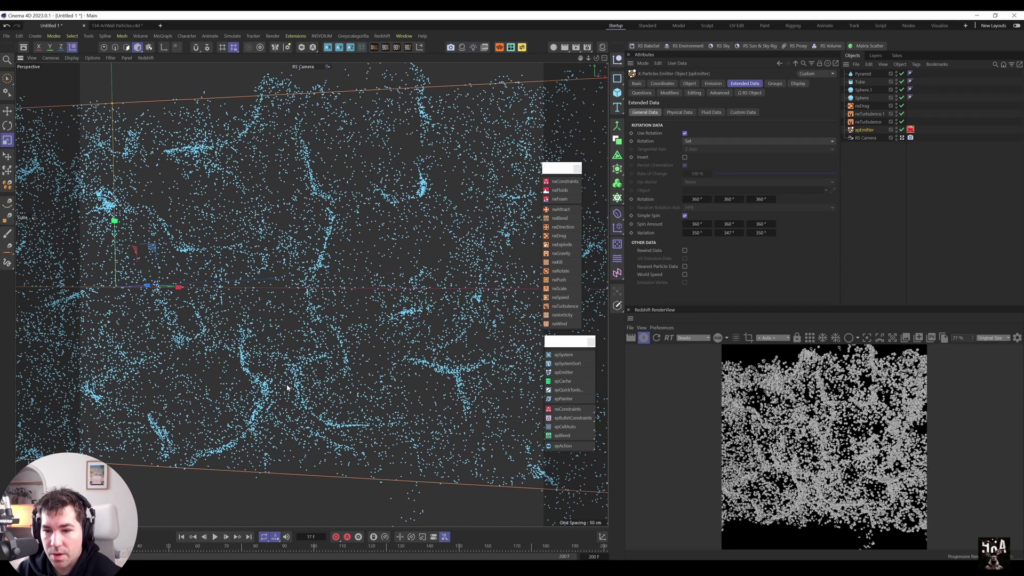
scroll(287, 388, down, 5)
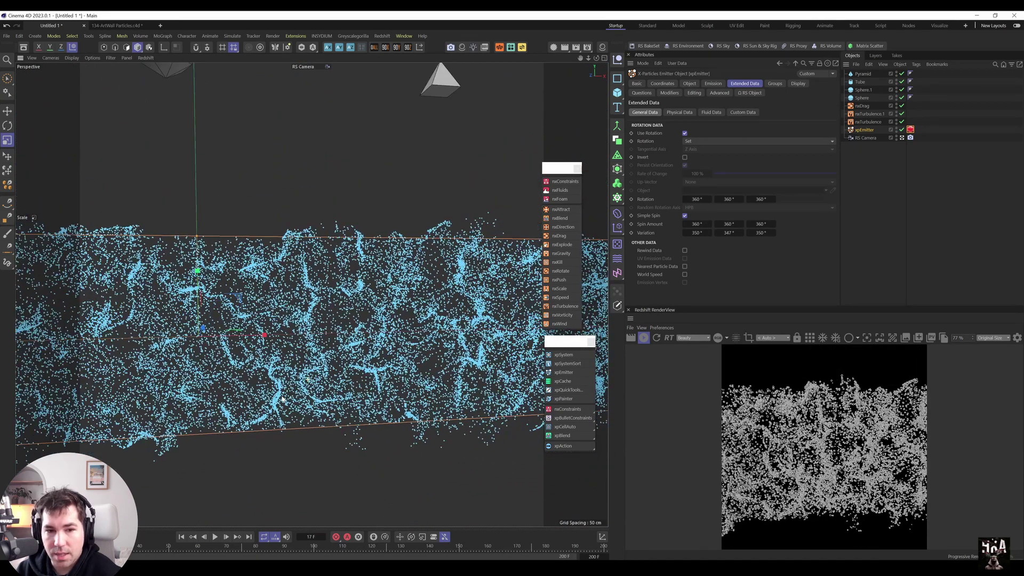
scroll(283, 399, down, 6)
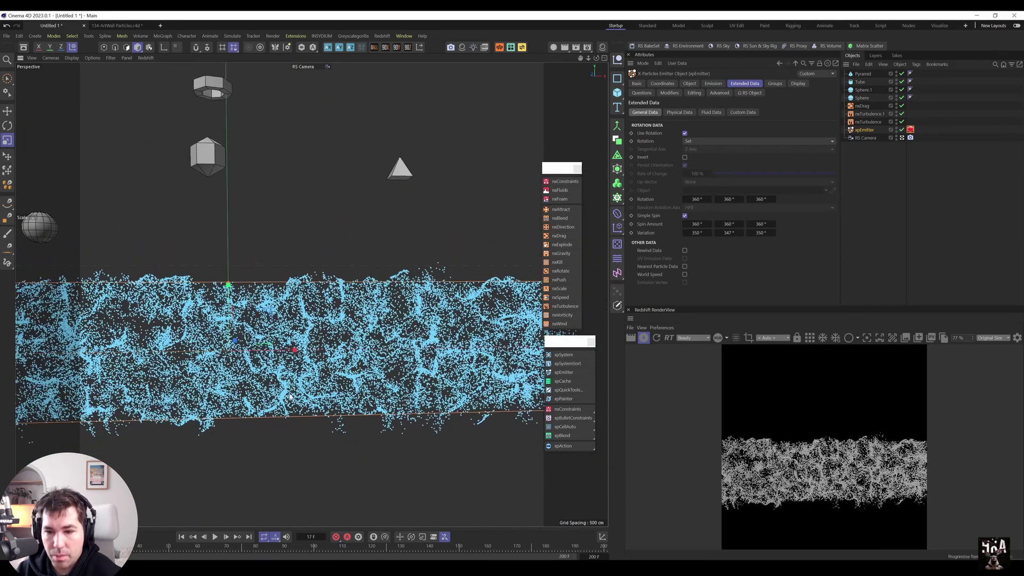
alt+middle_drag(290, 397, 341, 370)
scroll(308, 368, down, 4)
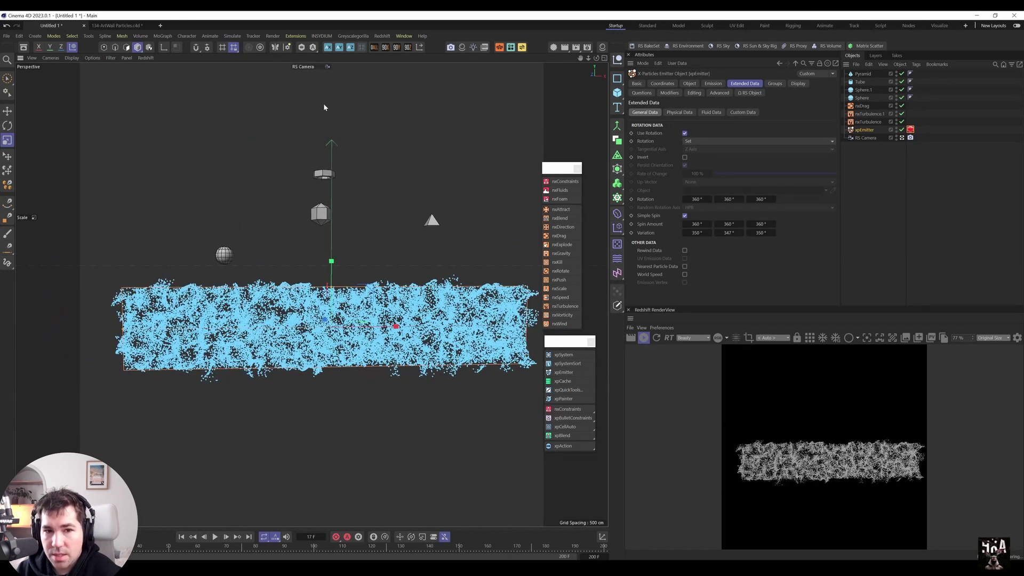
Hide the four source primitives (Pyramid, Tube, Sphere.1 and Sphere) in the viewport
click(910, 129)
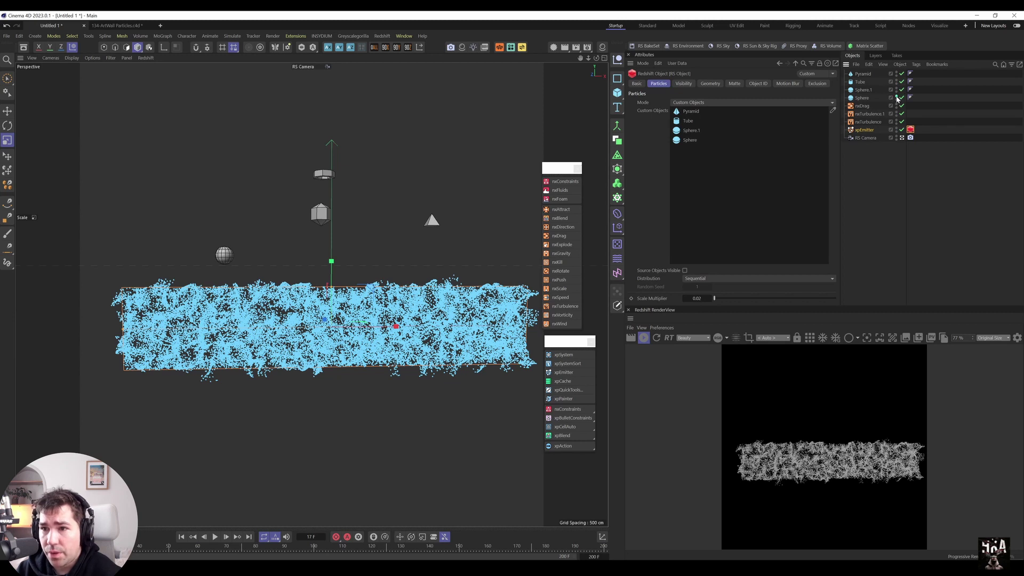
drag(898, 98, 898, 77)
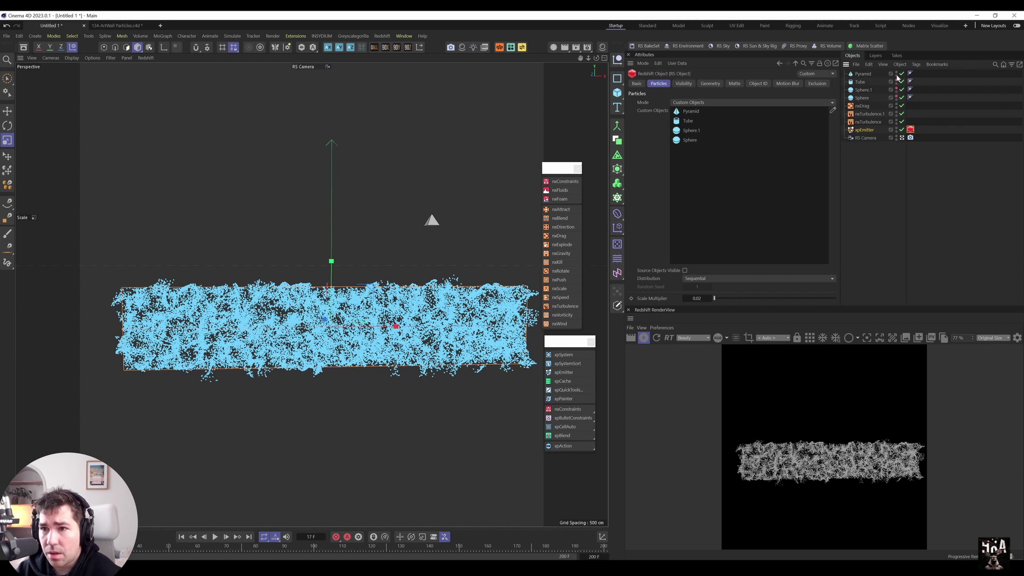
scroll(411, 291, up, 5)
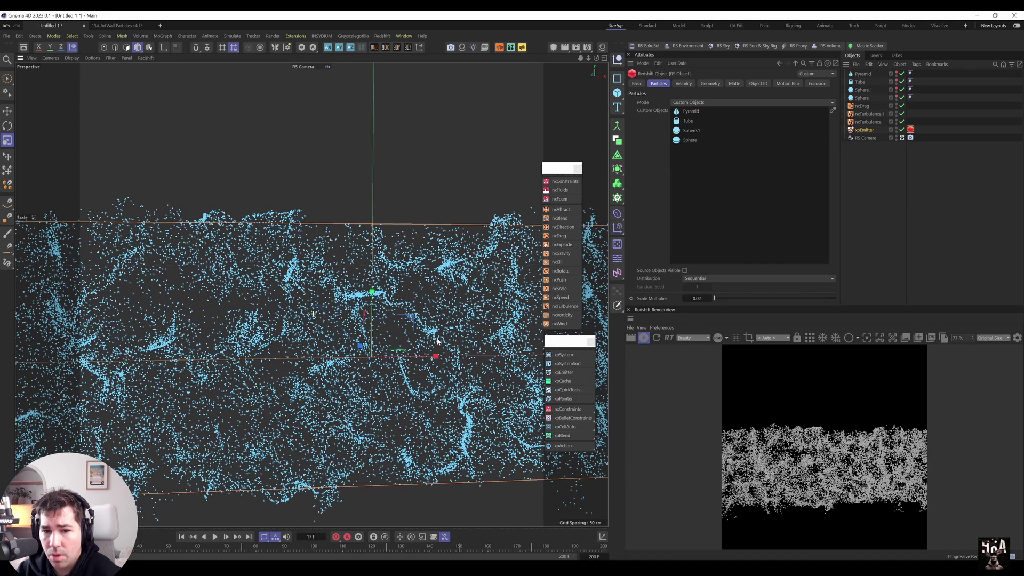
scroll(411, 291, down, 5)
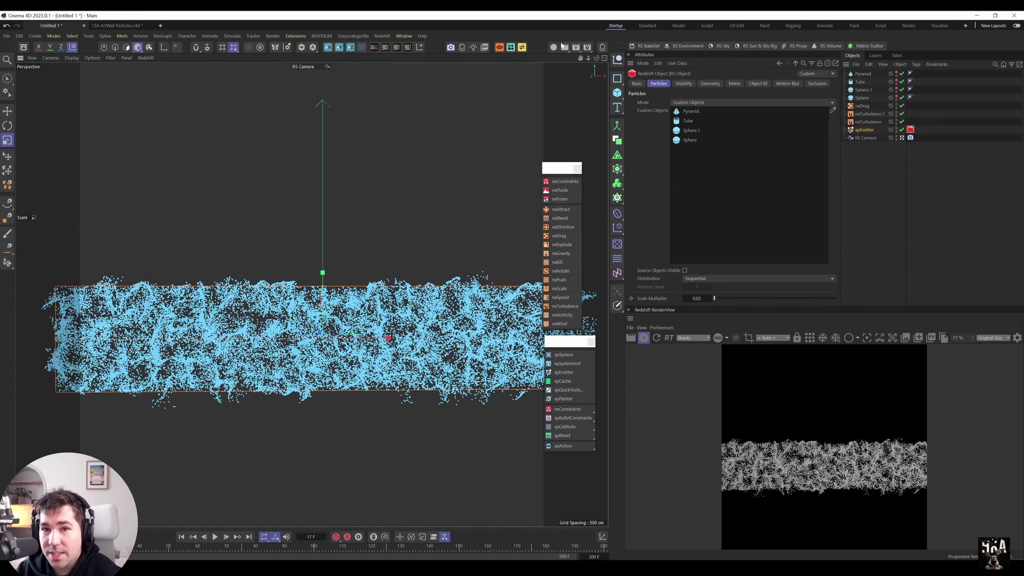
Create a Redshift Standard material and set its base colour to purple with a hue of 273°
click(465, 51)
mouse_move(479, 51)
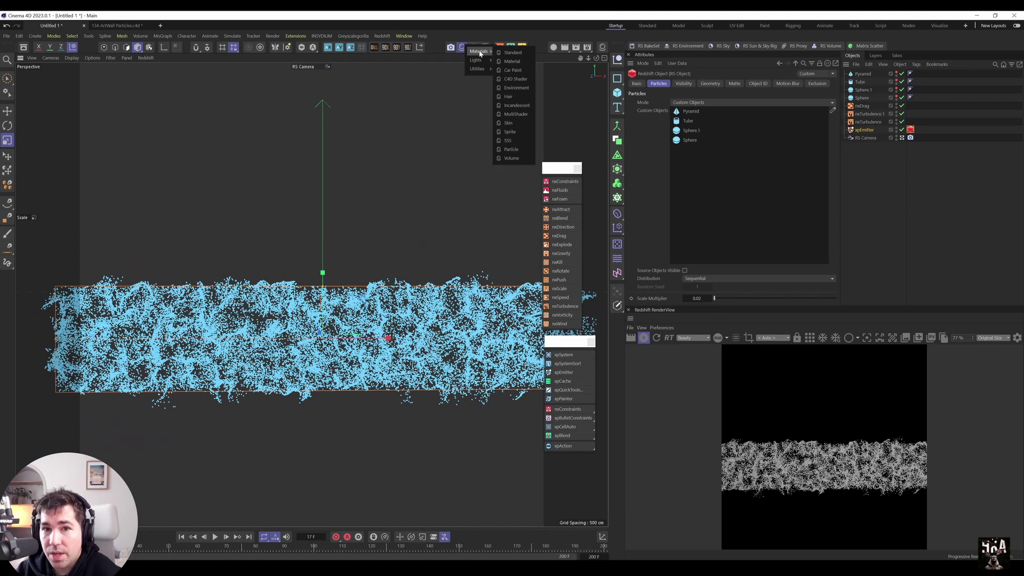
click(520, 54)
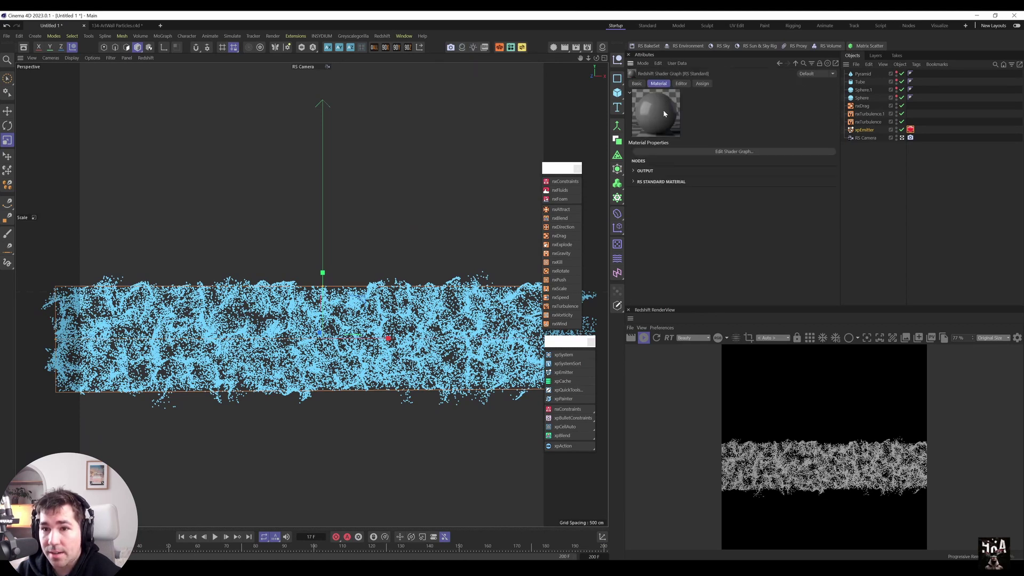
double_click(663, 110)
click(320, 112)
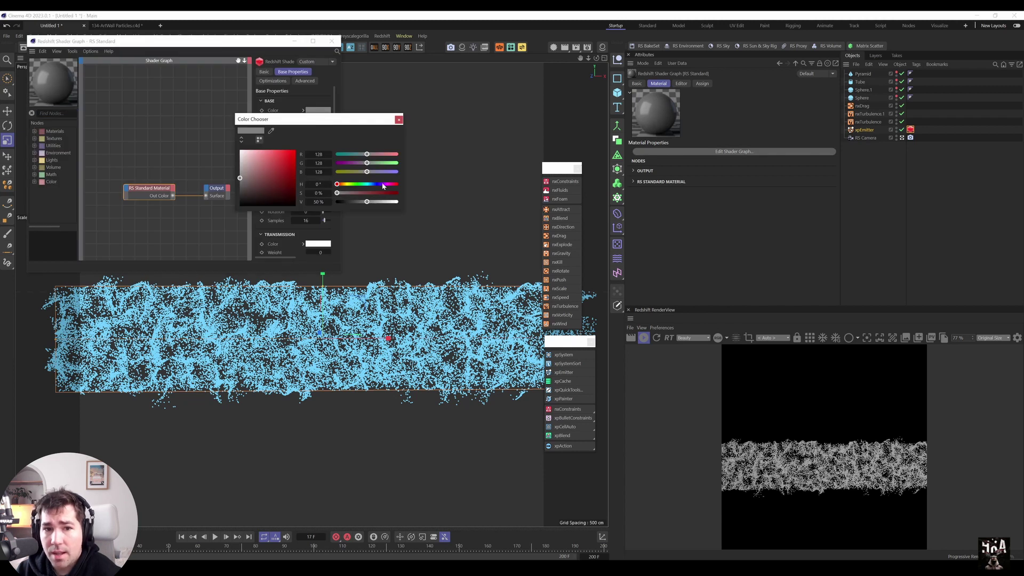
drag(383, 185, 383, 185)
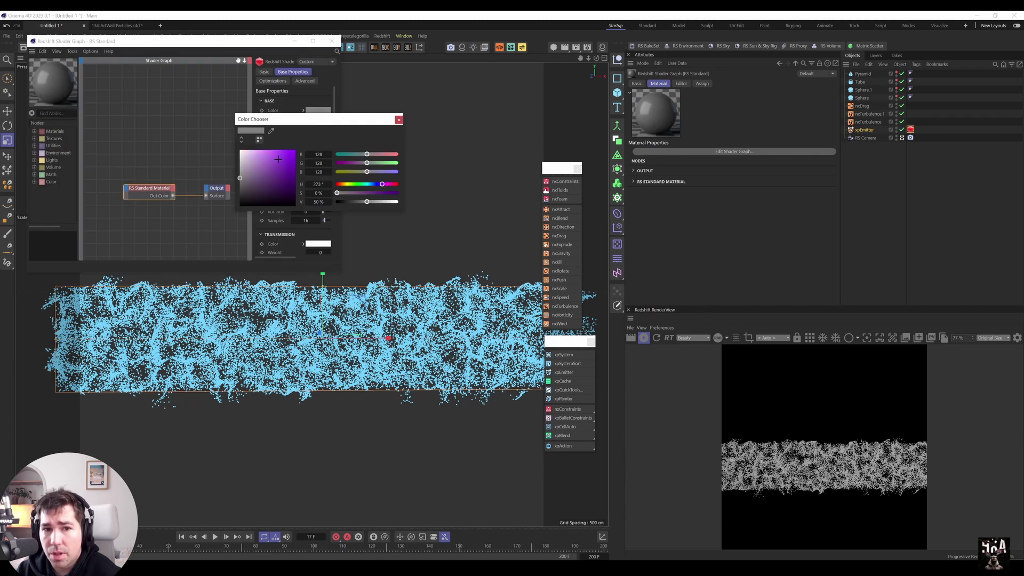
click(278, 159)
click(331, 41)
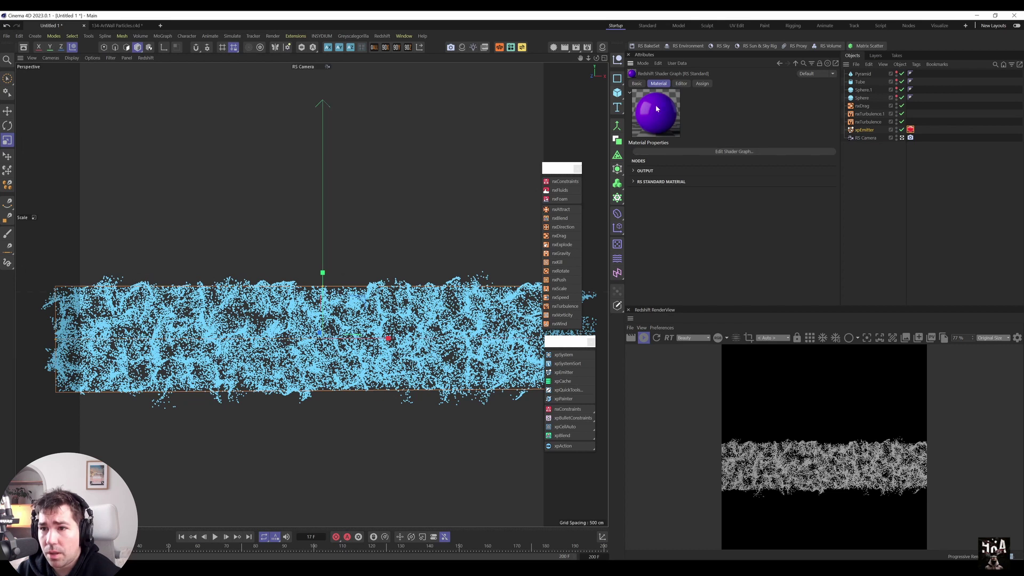
Apply the purple material to the Pyramid and make three copies of the material
drag(656, 108, 875, 75)
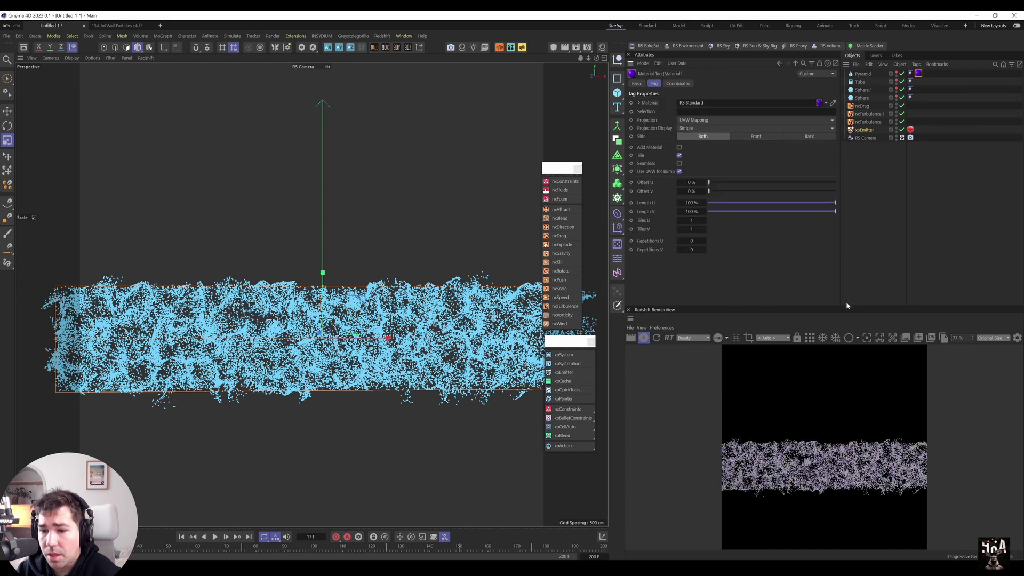
click(603, 47)
ctrl+drag(509, 90, 566, 97)
Recolour the first material copy lime green and apply it to the Tube
double_click(529, 97)
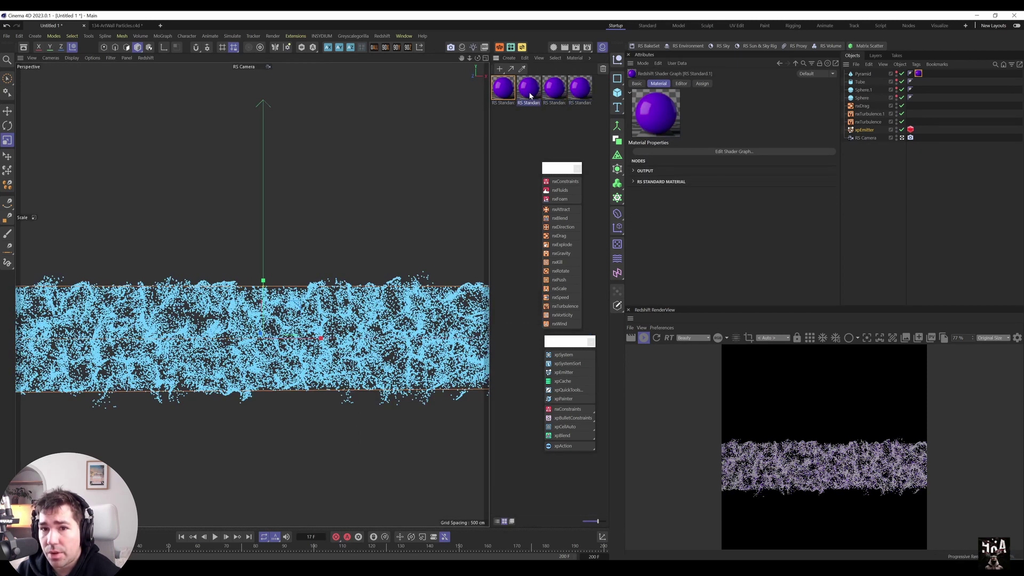
click(320, 99)
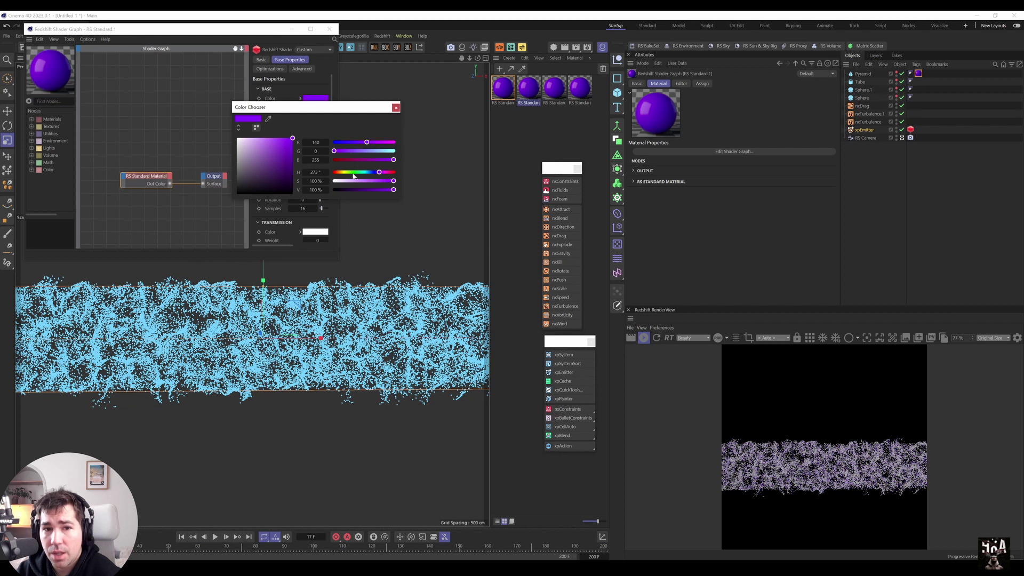
drag(353, 172, 345, 173)
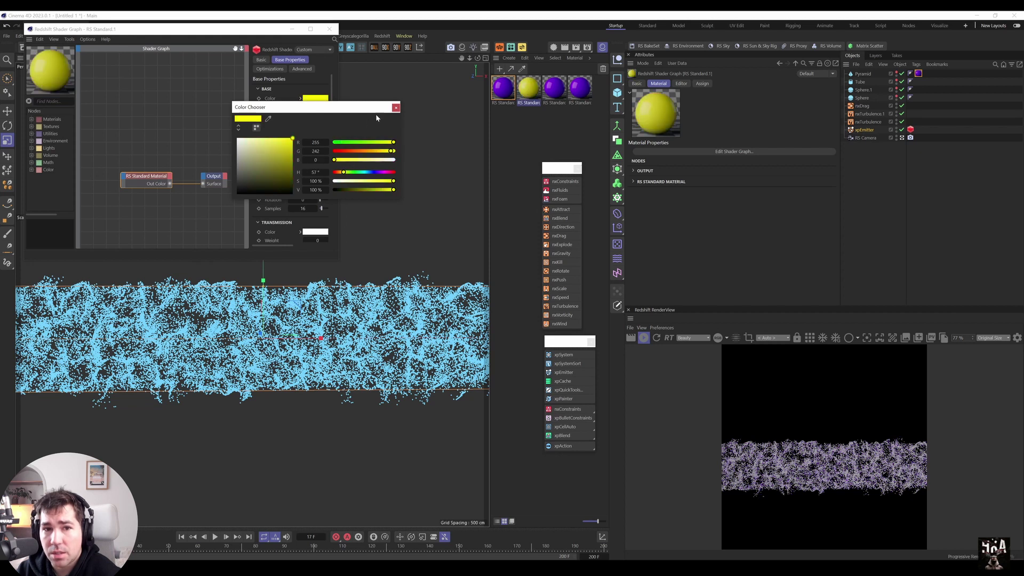
drag(393, 142, 378, 141)
drag(528, 88, 859, 82)
Recolour the third material blue and apply it to Sphere.1, and set the fourth material's base colour to light grey (RGB 189)
click(554, 88)
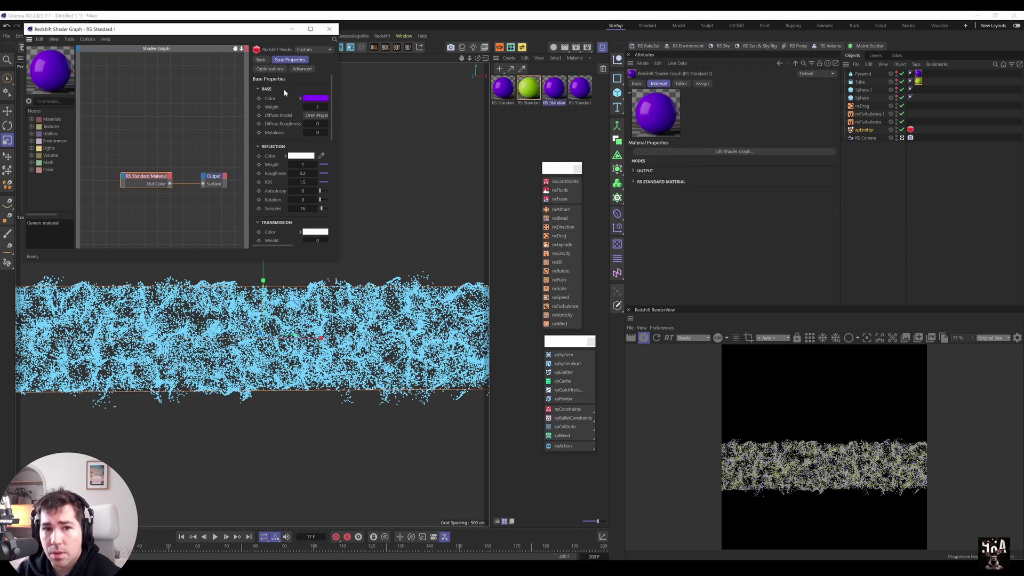
click(319, 98)
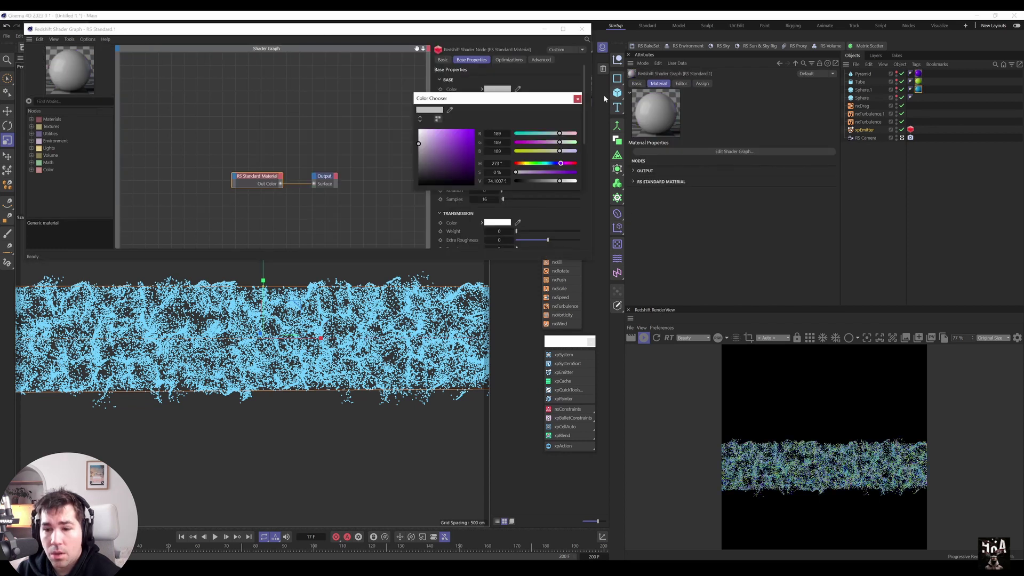
click(577, 100)
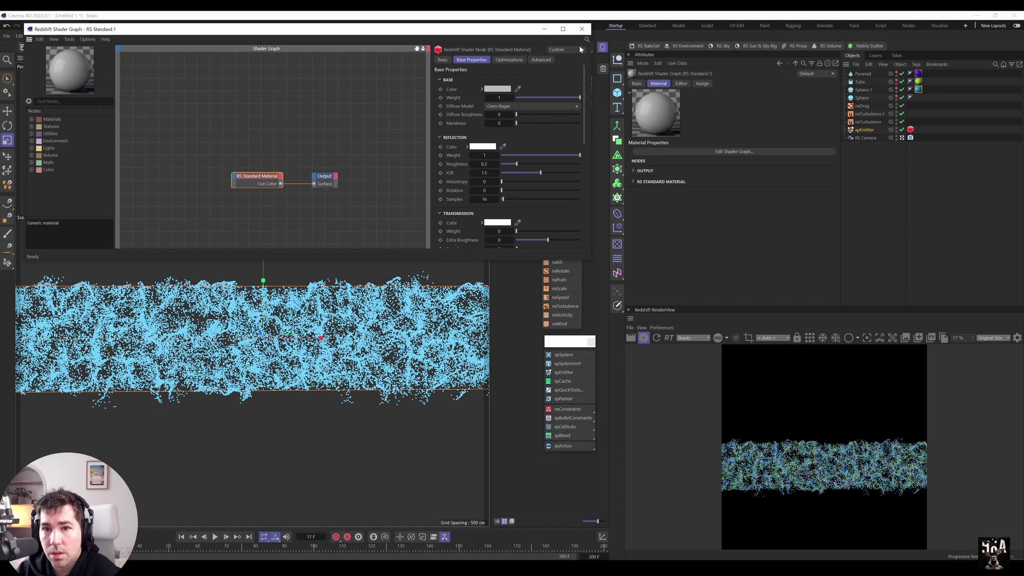
click(581, 29)
scroll(453, 356, up, 5)
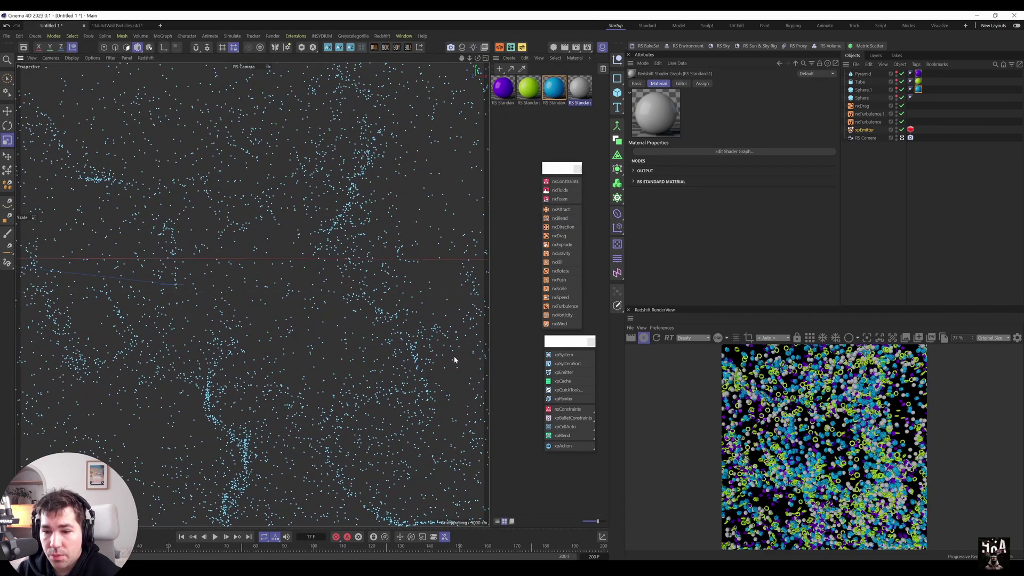
scroll(300, 377, down, 3)
alt+right_drag(300, 377, 235, 403)
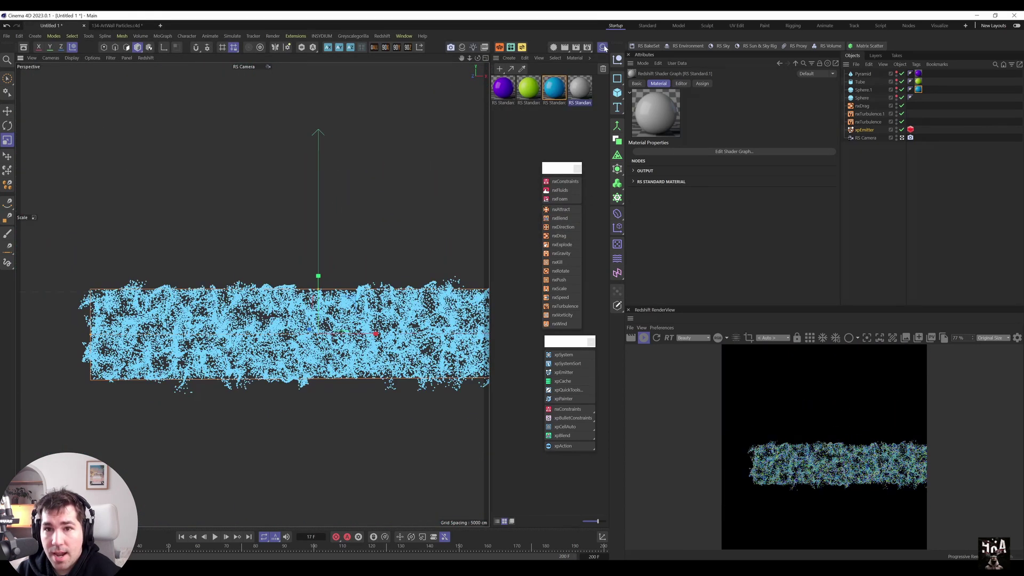
click(602, 46)
Add a floor plane and rotate a copy of it upright as a back wall set behind the particles
click(617, 92)
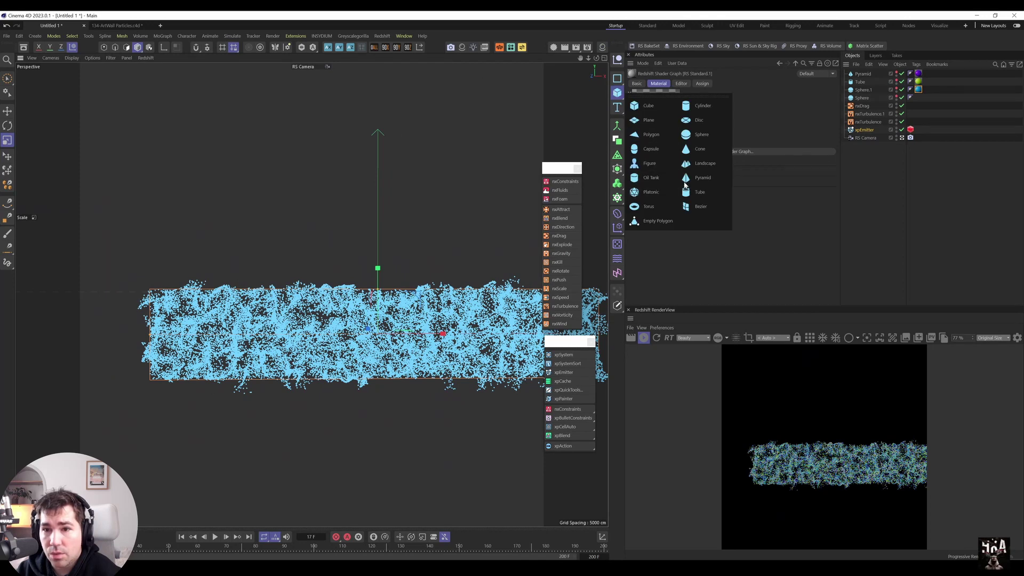
click(647, 120)
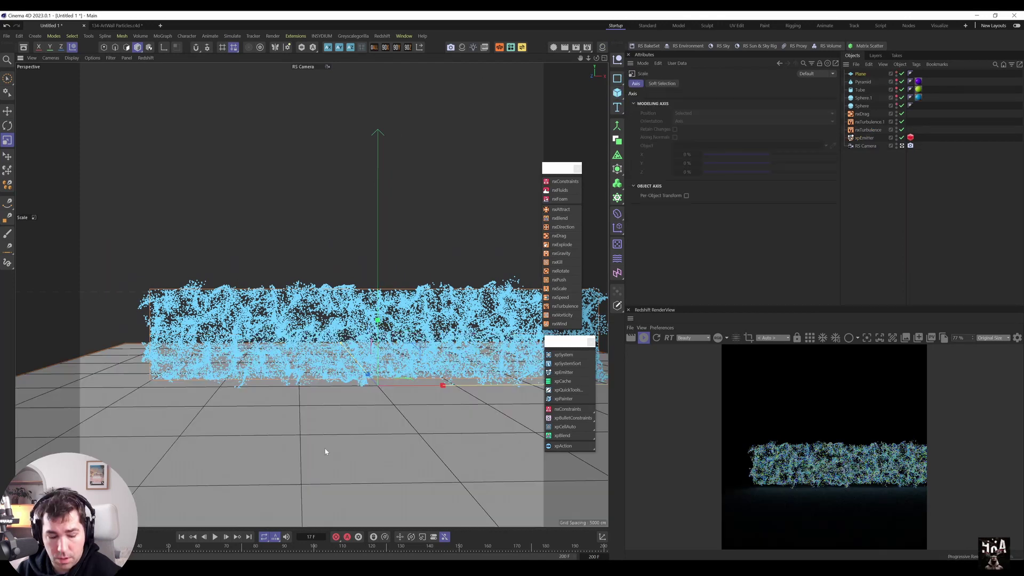
key(e)
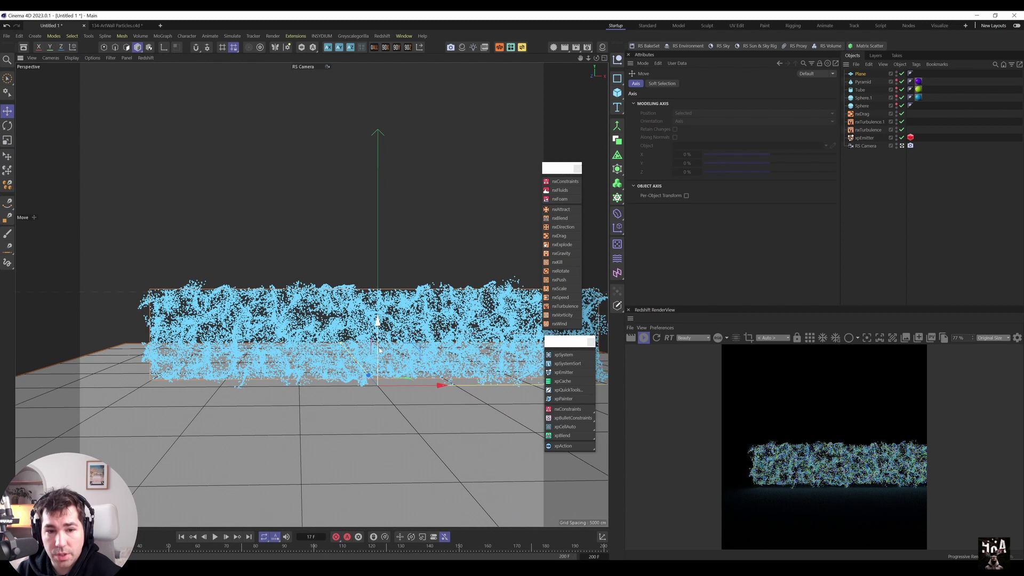
key(r)
ctrl+drag(383, 363, 389, 457)
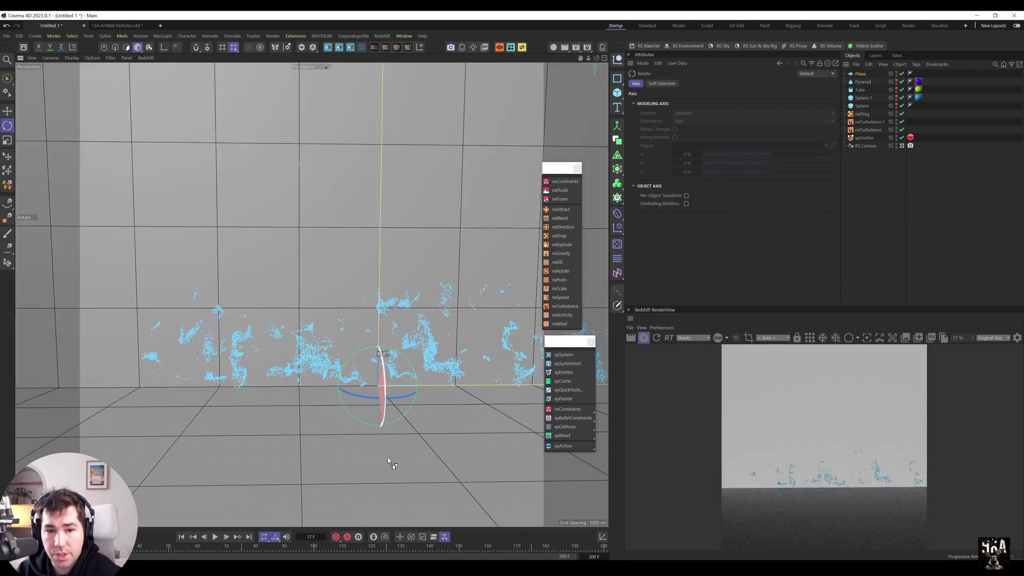
key(e)
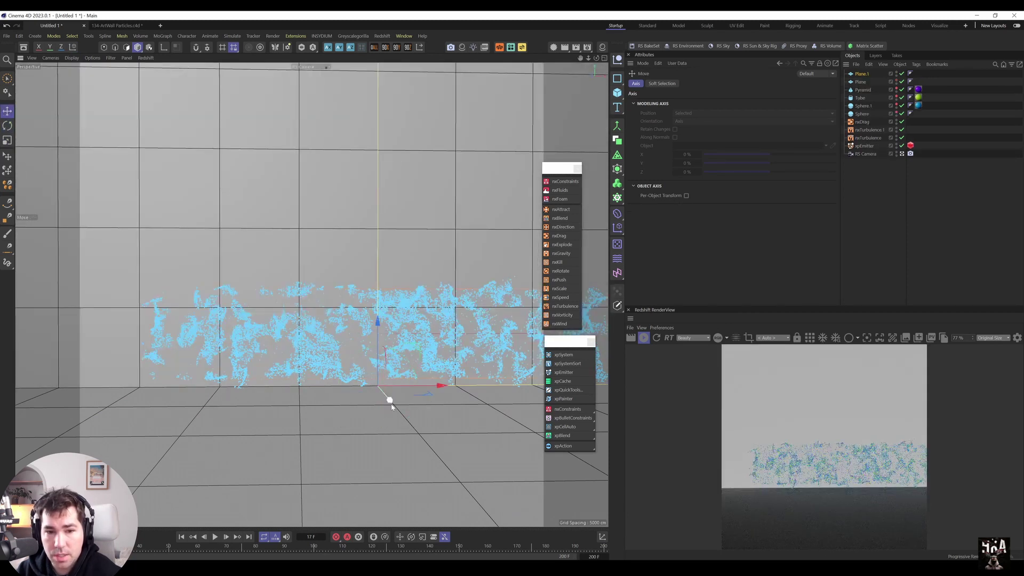
drag(391, 404, 387, 380)
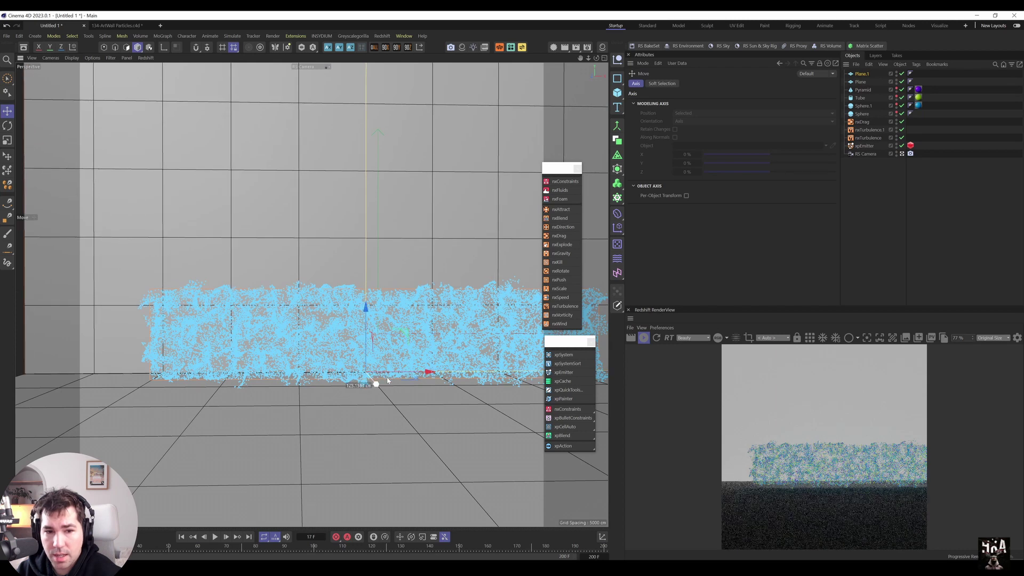
Raise the emitter above the floor in front of the back wall, and replay the simulation from the start to frame 15
click(864, 146)
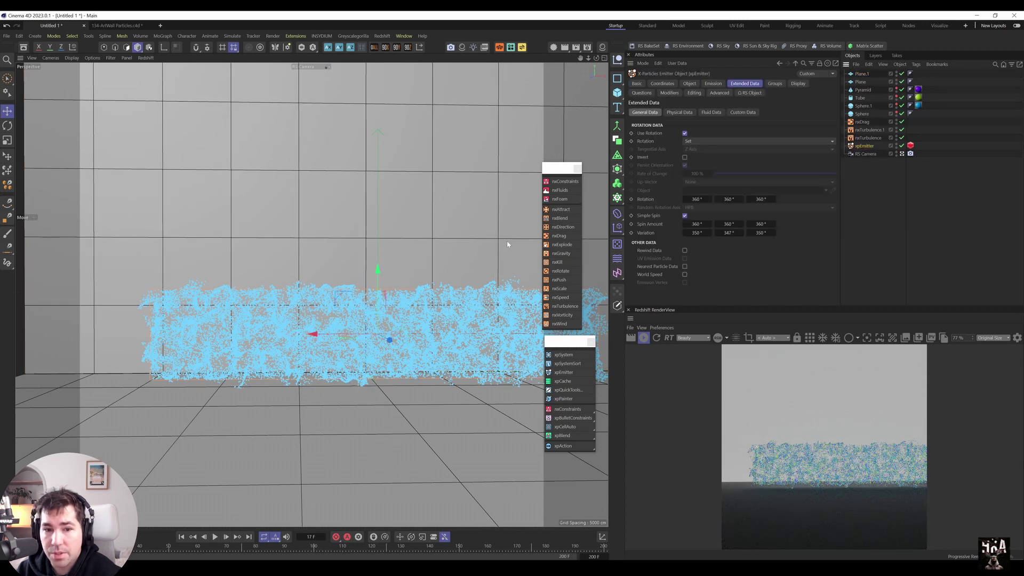
drag(370, 279, 375, 190)
drag(389, 245, 380, 255)
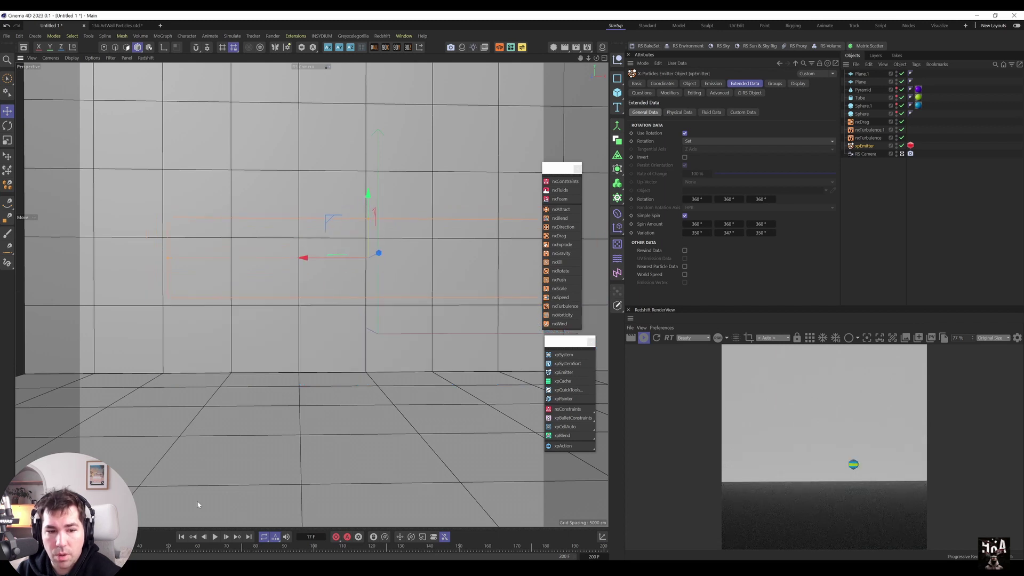
click(181, 537)
click(215, 537)
click(215, 537)
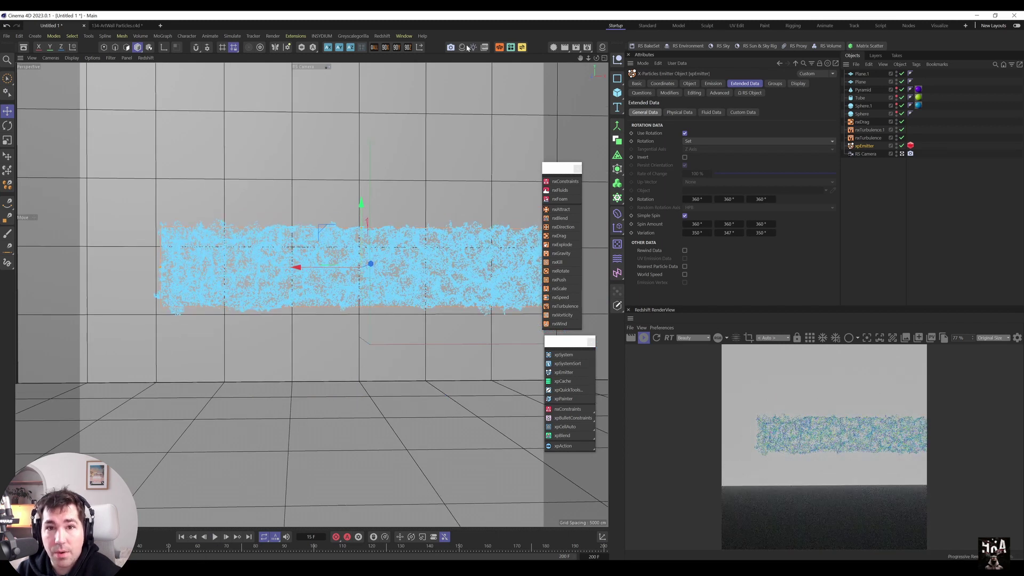
Add a Redshift dome light to the scene and make the Final 16x9 render setting active
mouse_move(491, 53)
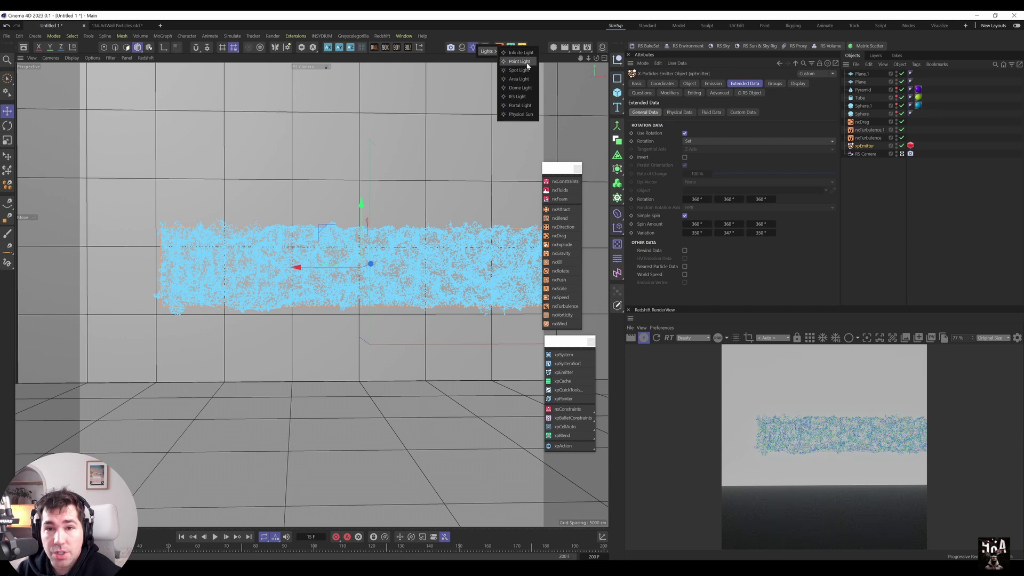
click(519, 88)
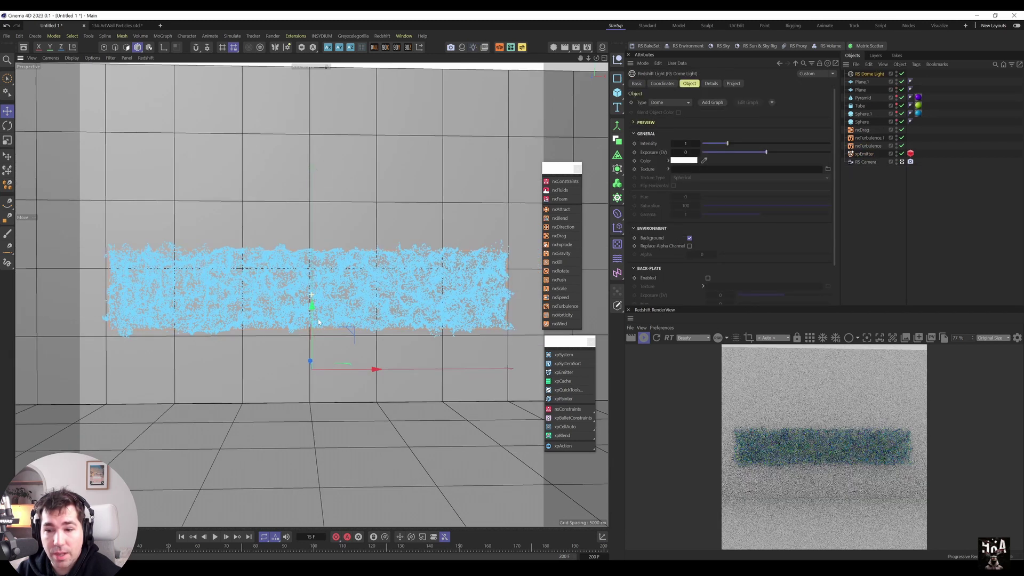
click(588, 49)
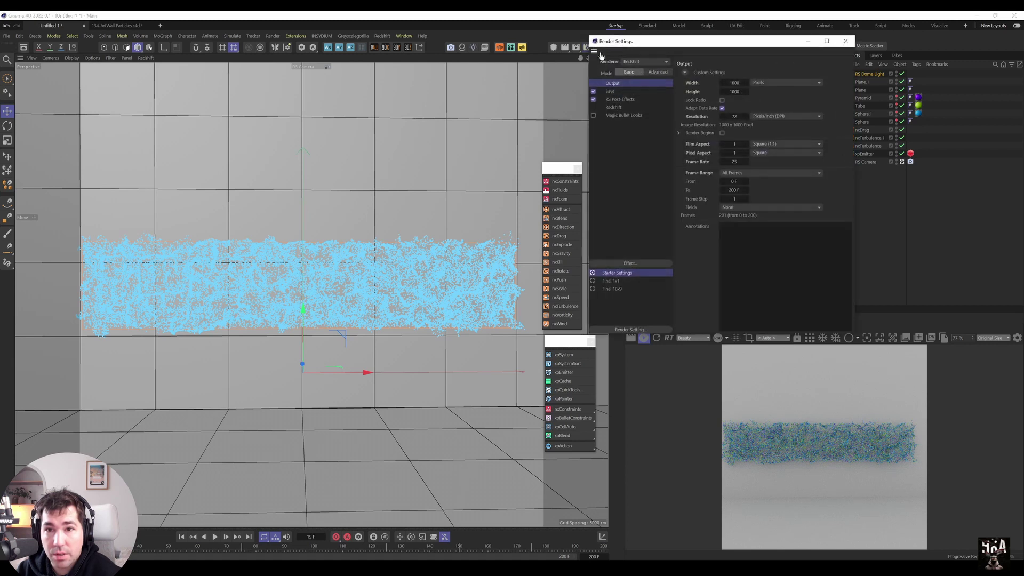
click(594, 289)
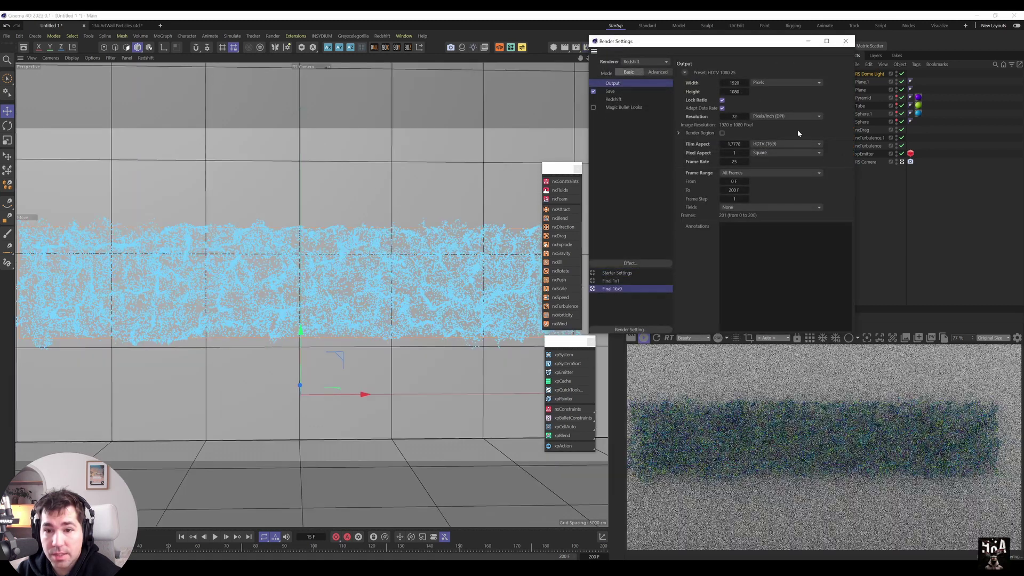
click(845, 41)
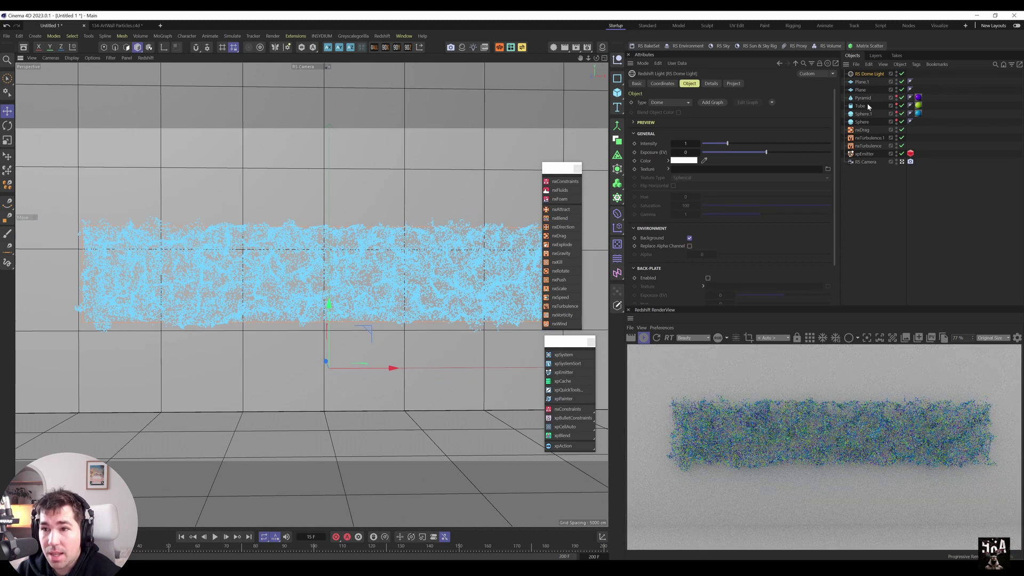
Reduce the rectangular emitter's width to about 535 cm and play the simulation again
click(863, 153)
click(713, 83)
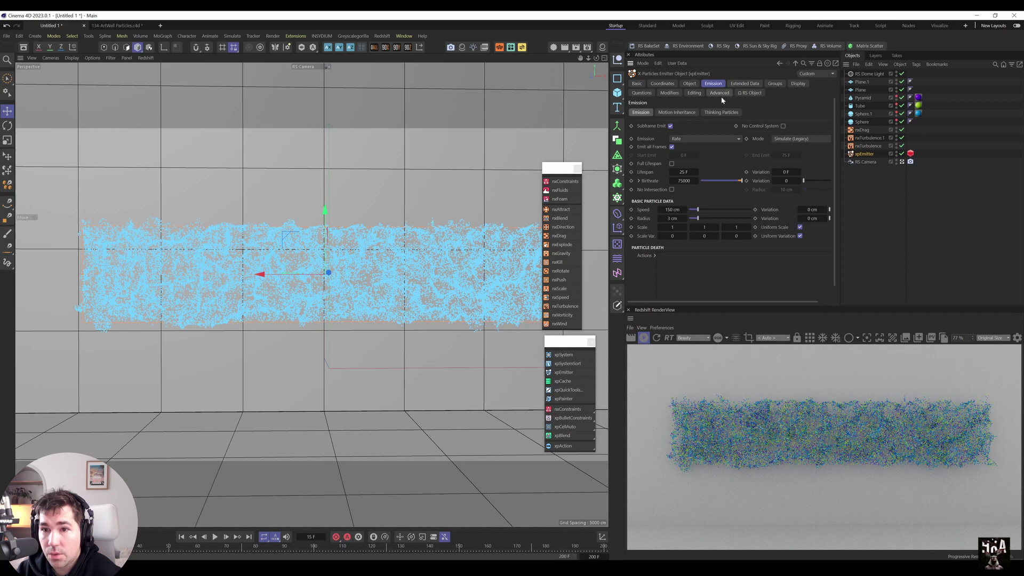
click(689, 84)
drag(676, 135, 669, 134)
click(215, 537)
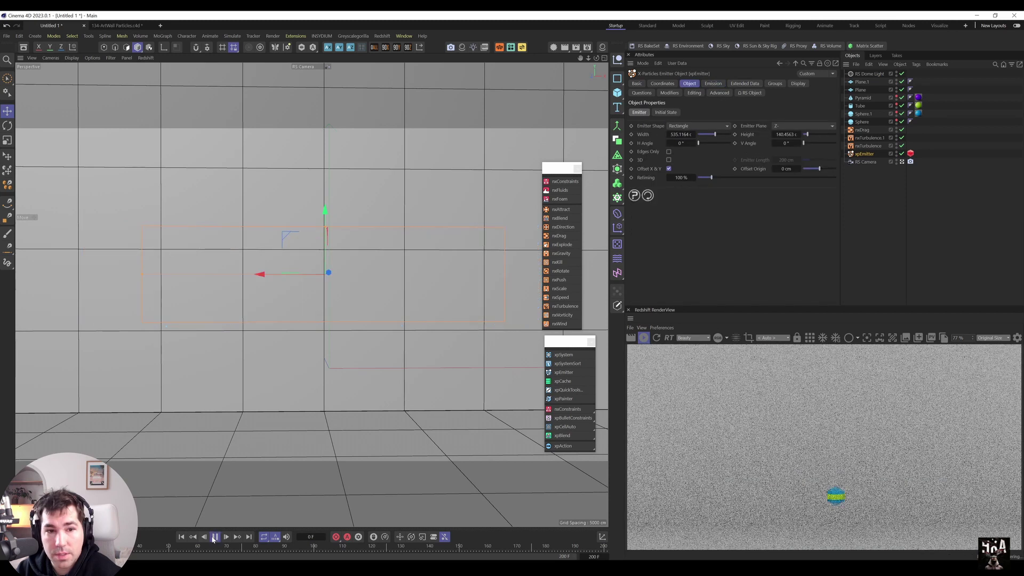
alt+right_drag(439, 283, 486, 280)
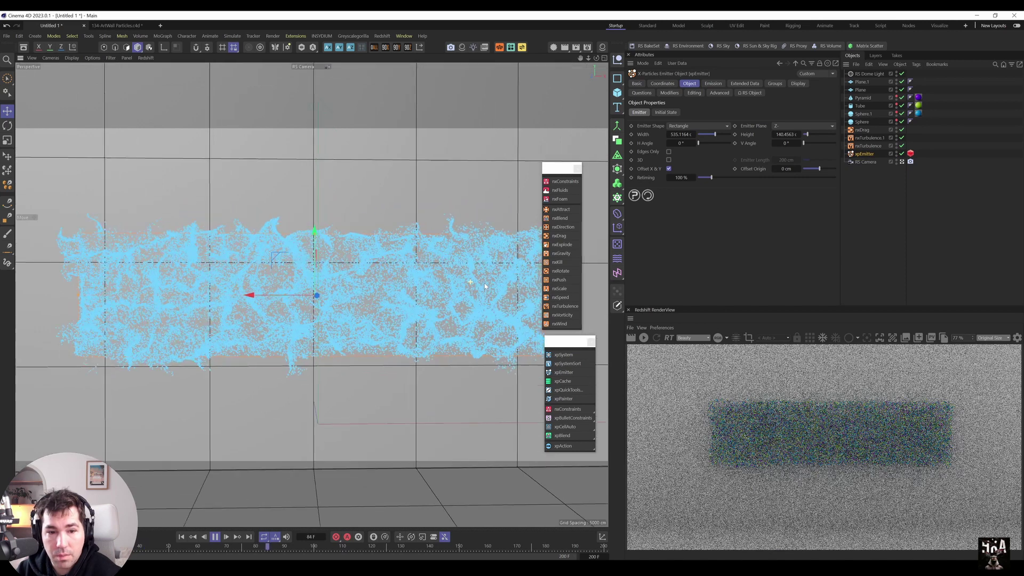
Render the simulation paused at frame 159 and assign a grey RS Standard material to the Sphere particle primitive
alt+middle_drag(485, 280, 490, 242)
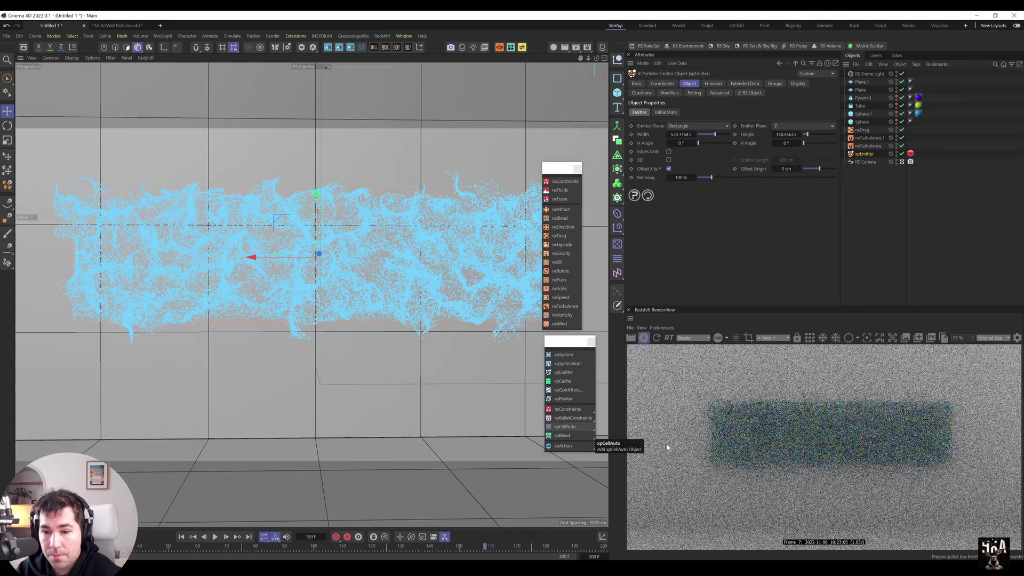
key(F8)
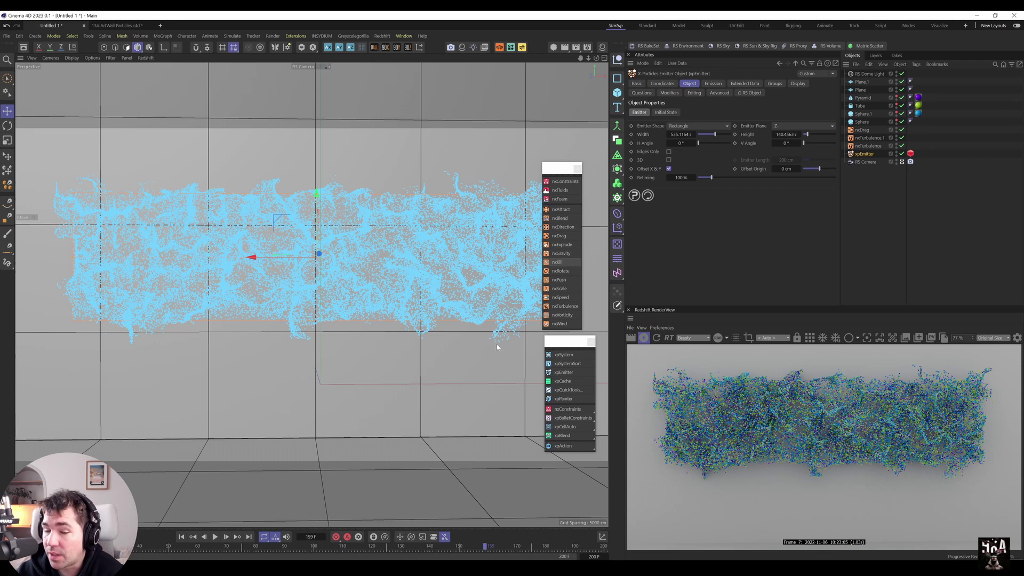
click(586, 48)
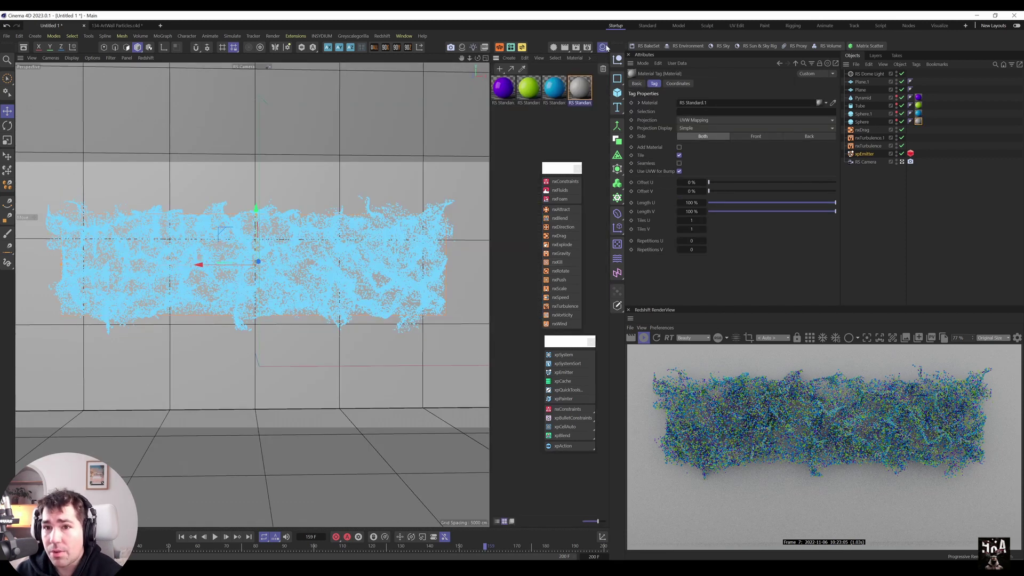
click(603, 47)
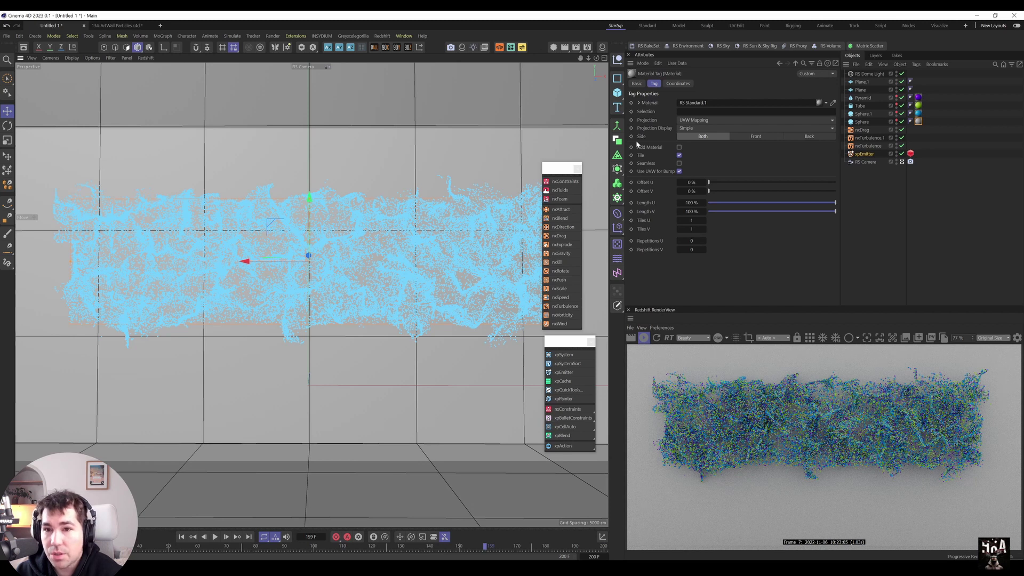
Add a new sphere to the scene and scale it down to serve as a collision object
drag(618, 94, 693, 134)
key(t)
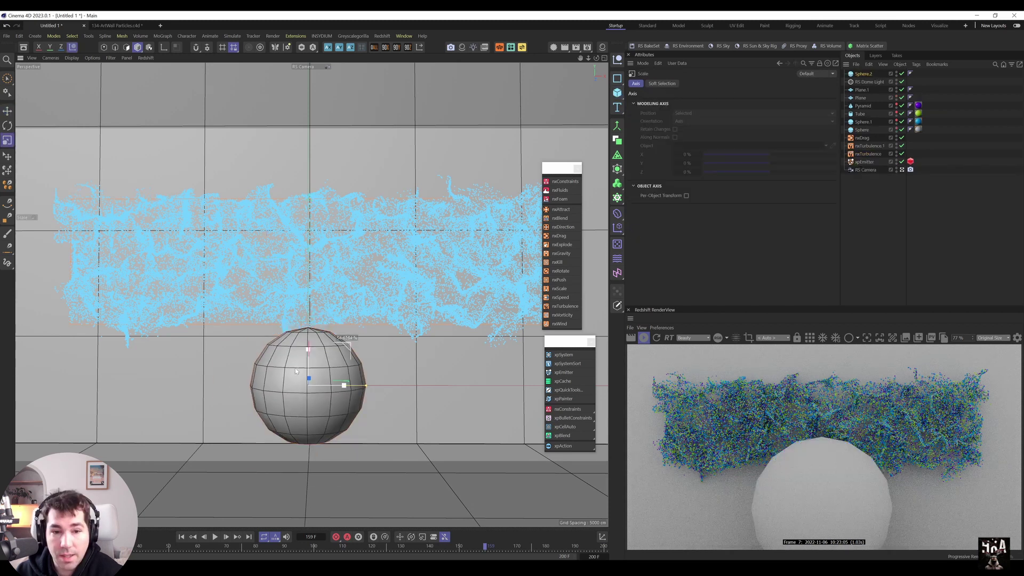
drag(308, 353, 330, 385)
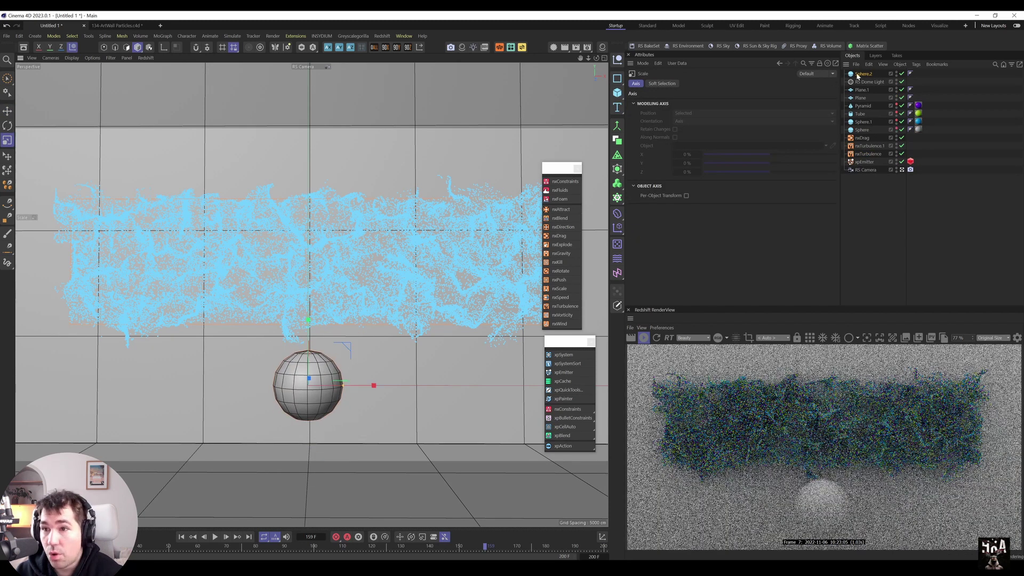
Give the new sphere an X-Particles xpCollider tag
right_click(860, 73)
mouse_move(891, 127)
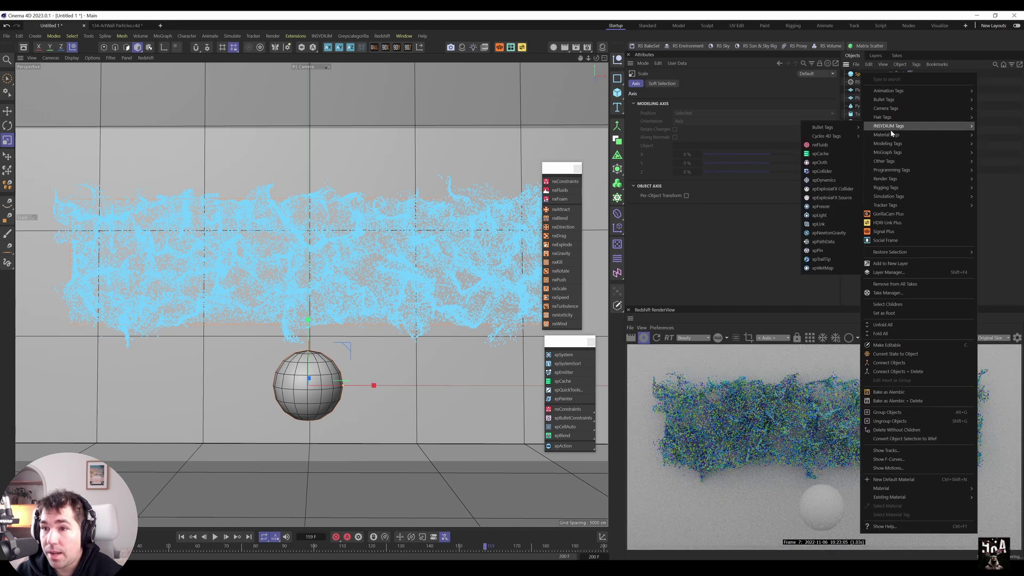
mouse_move(830, 137)
click(821, 171)
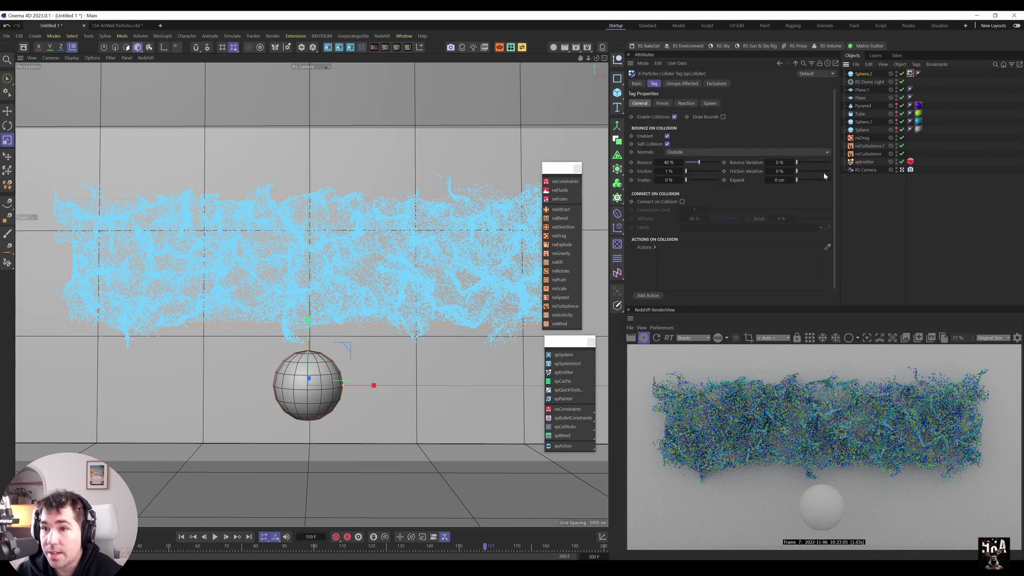
Raise the collider sphere into the middle of the particle field and play the simulation
key(e)
drag(315, 392, 310, 276)
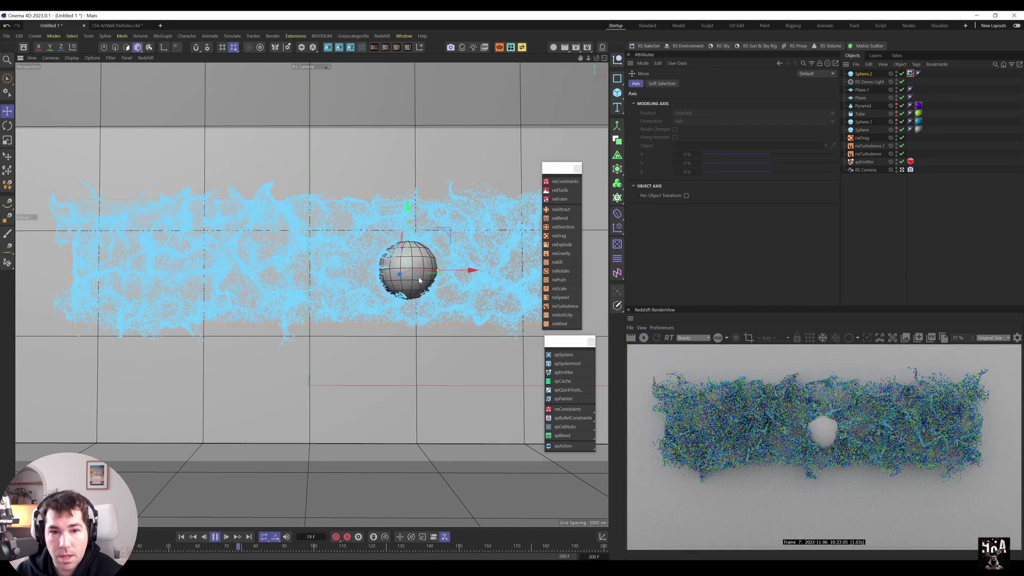
drag(472, 270, 374, 322)
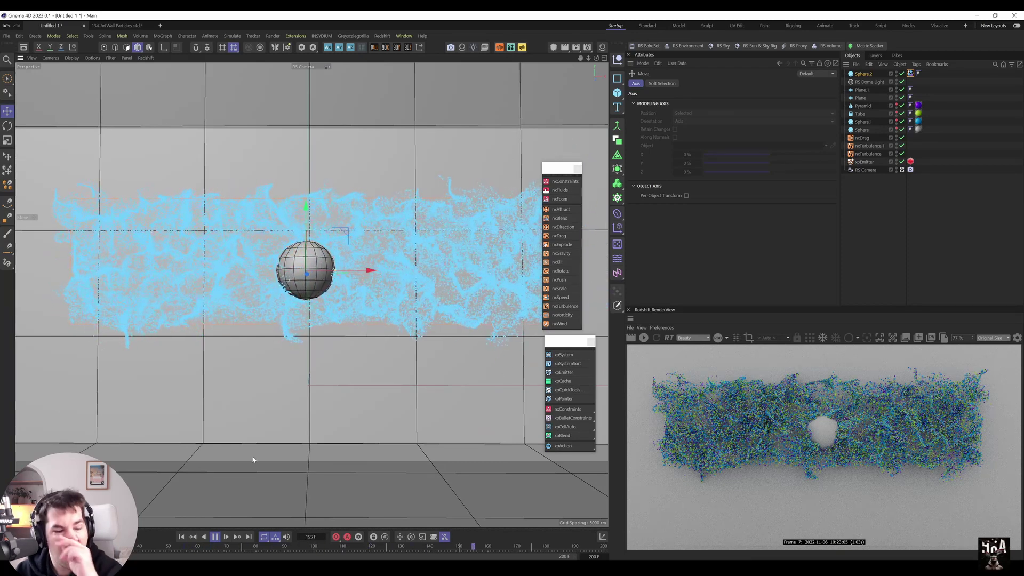
Switch to Quixel Bridge and export the sandstone boulder from the local Megascans assets to Cinema 4D
key(super)
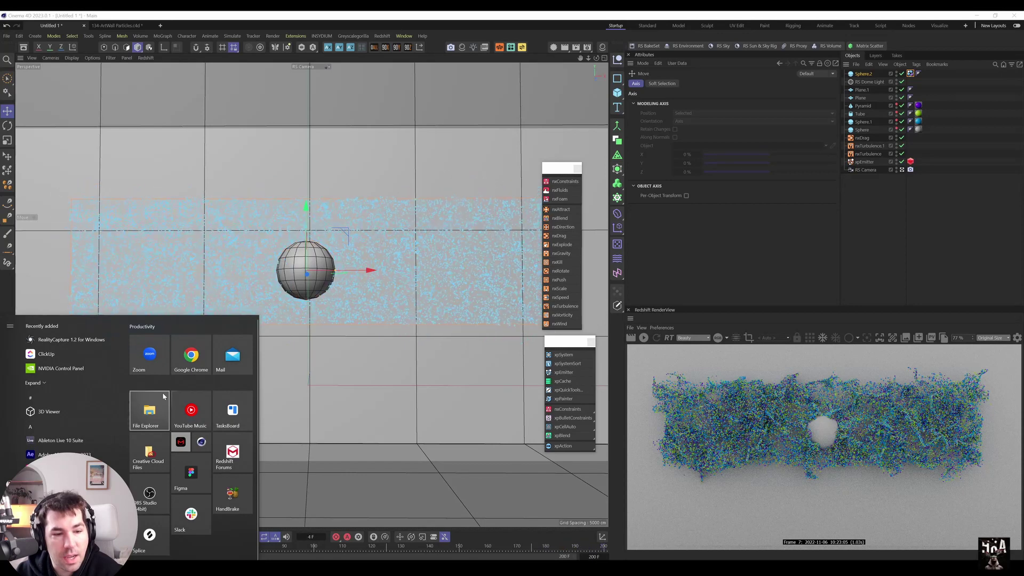
text(br)
key(Return)
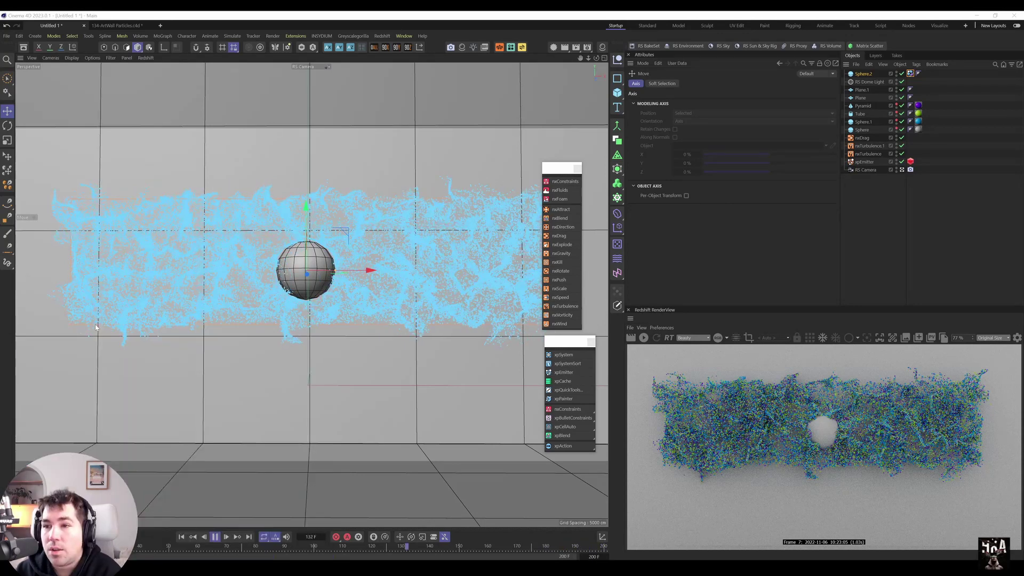
click(512, 292)
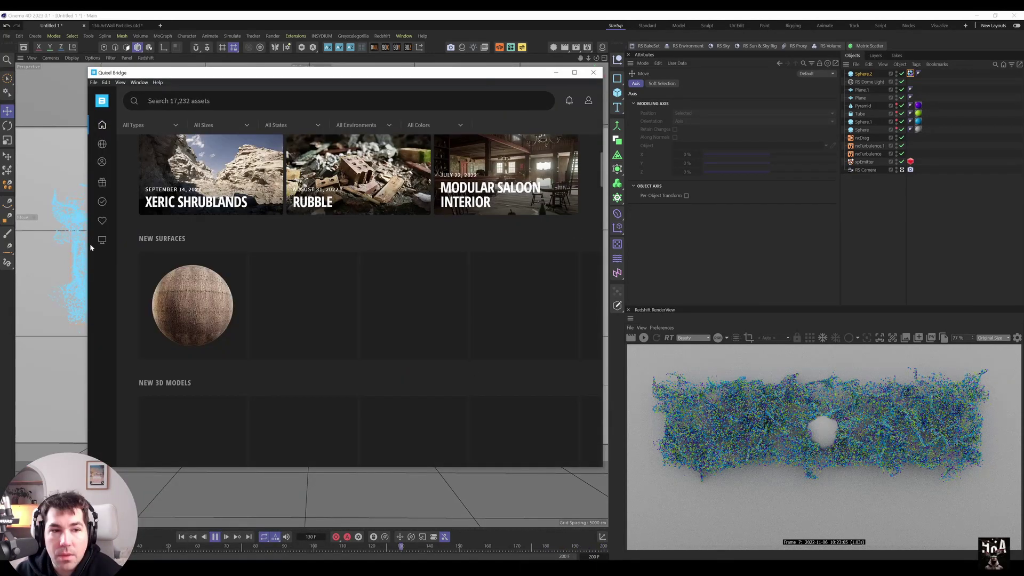
click(102, 241)
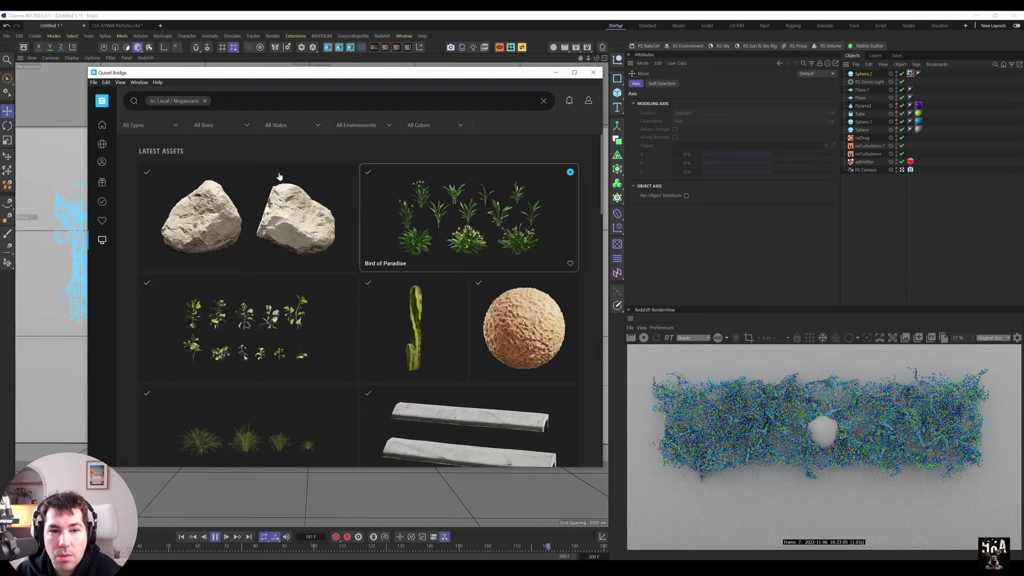
click(349, 172)
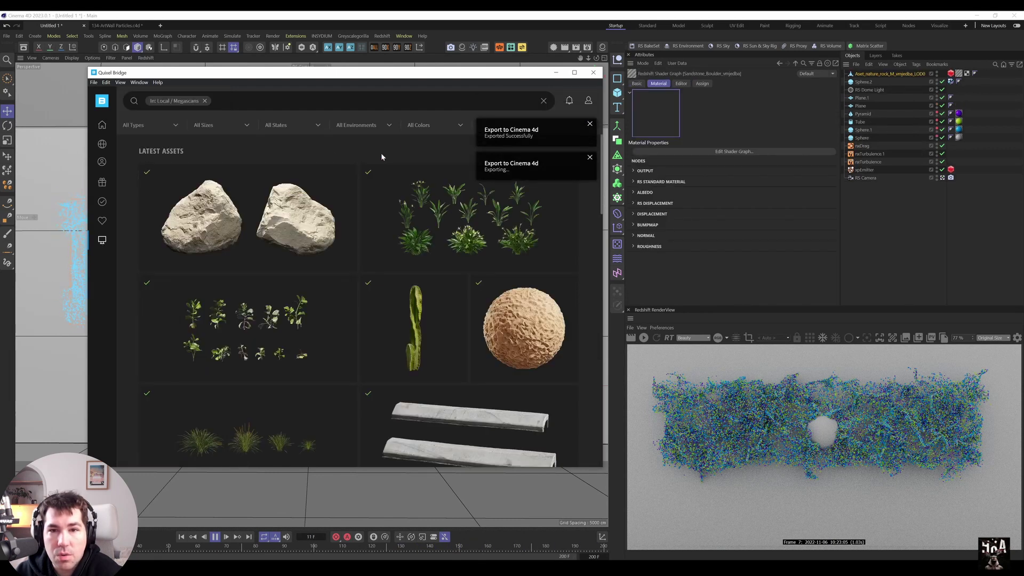
click(556, 73)
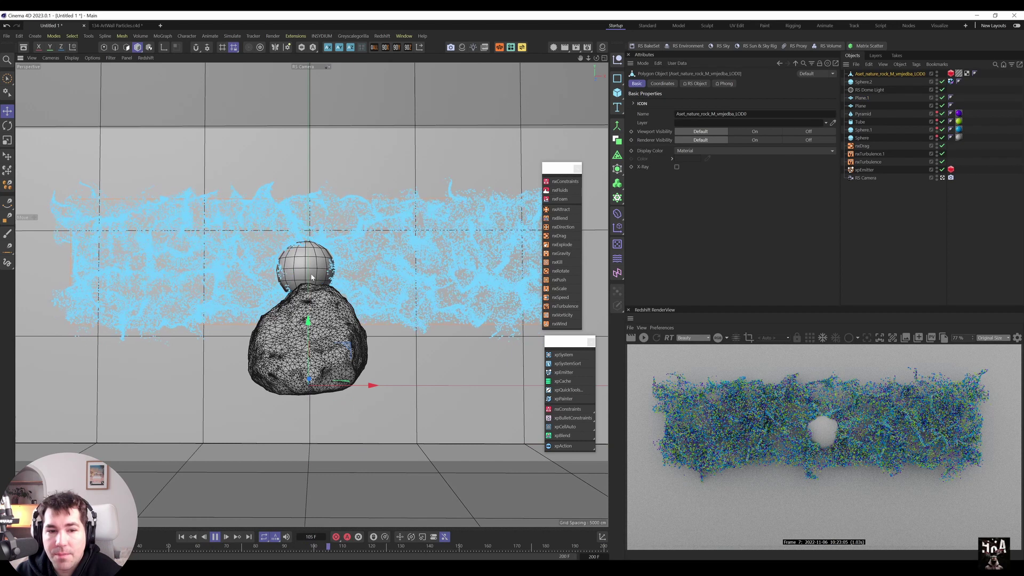
Stop playback and delete the albedo texture node from the Sandstone_Boulder material's shader graph
click(215, 537)
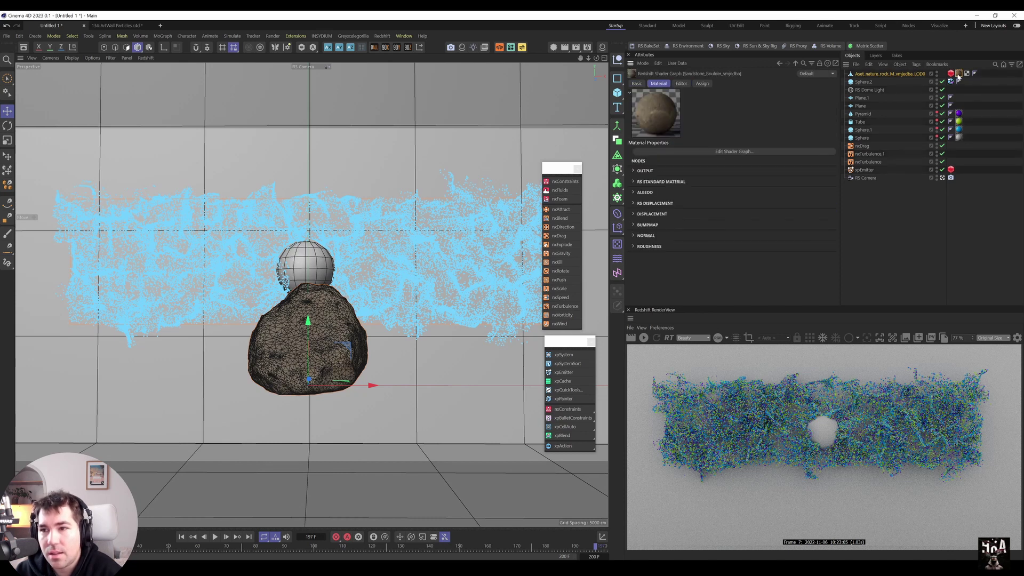
click(719, 154)
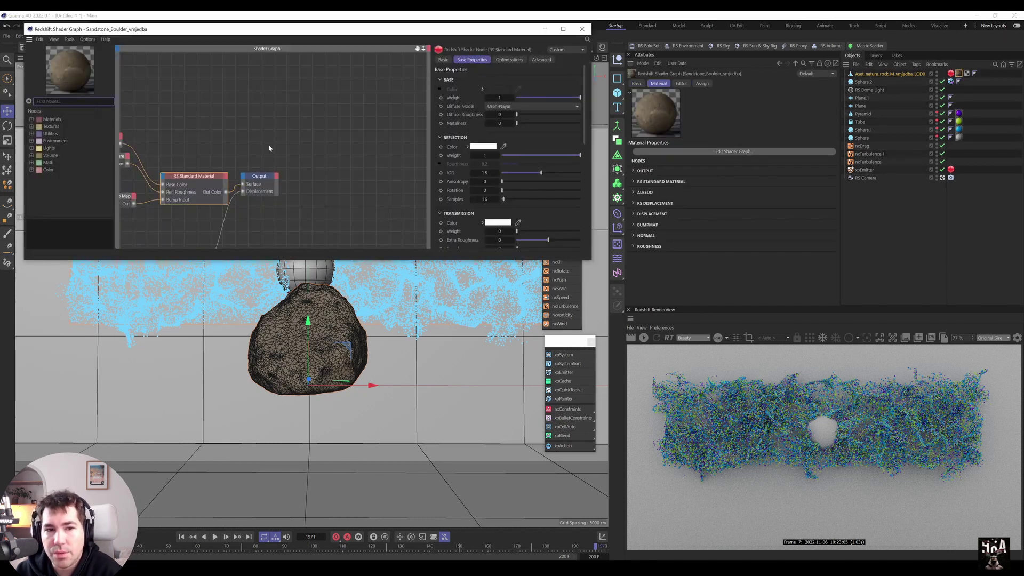
scroll(210, 163, down, 5)
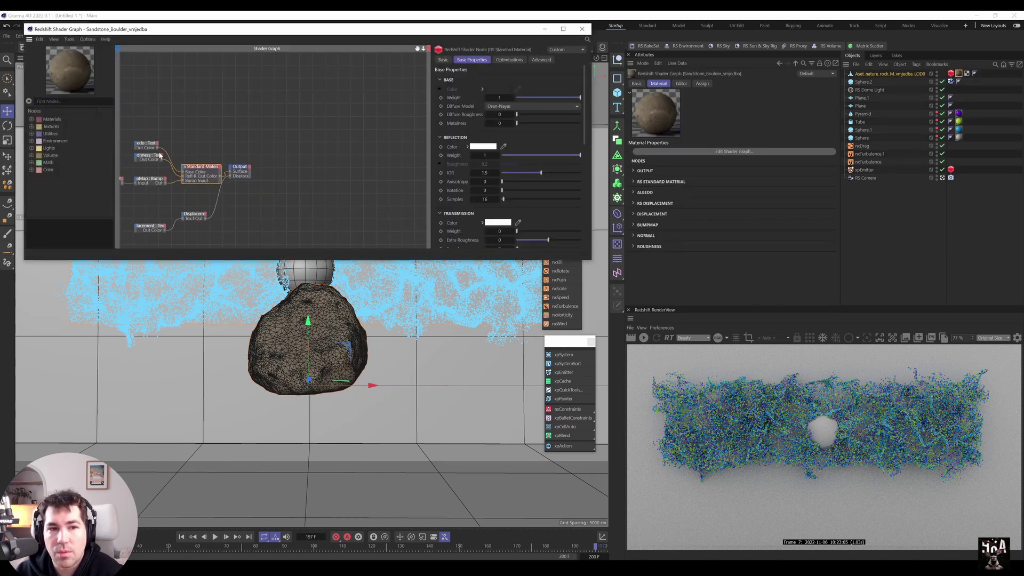
scroll(150, 154, up, 2)
click(153, 144)
key(Delete)
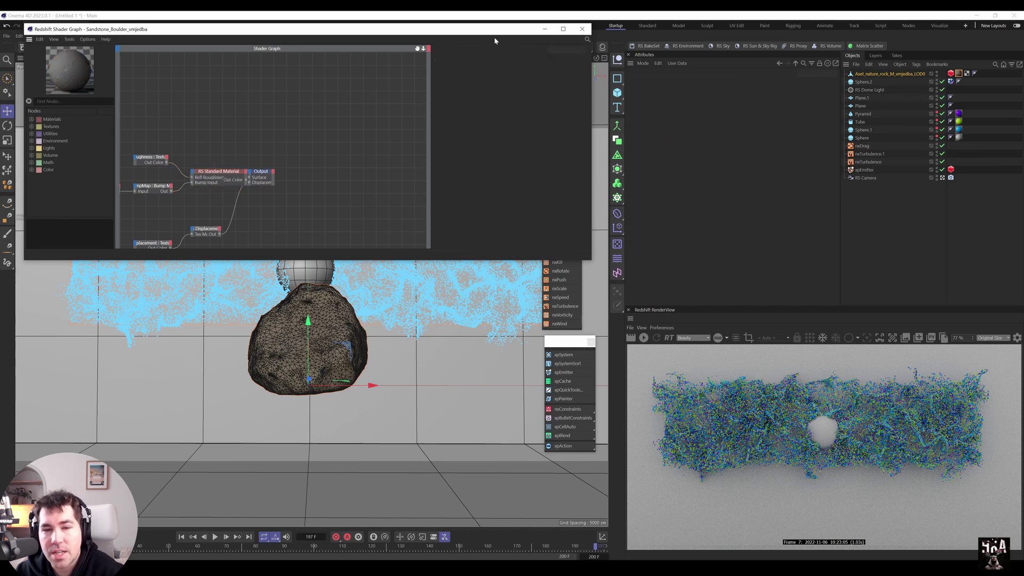
click(545, 29)
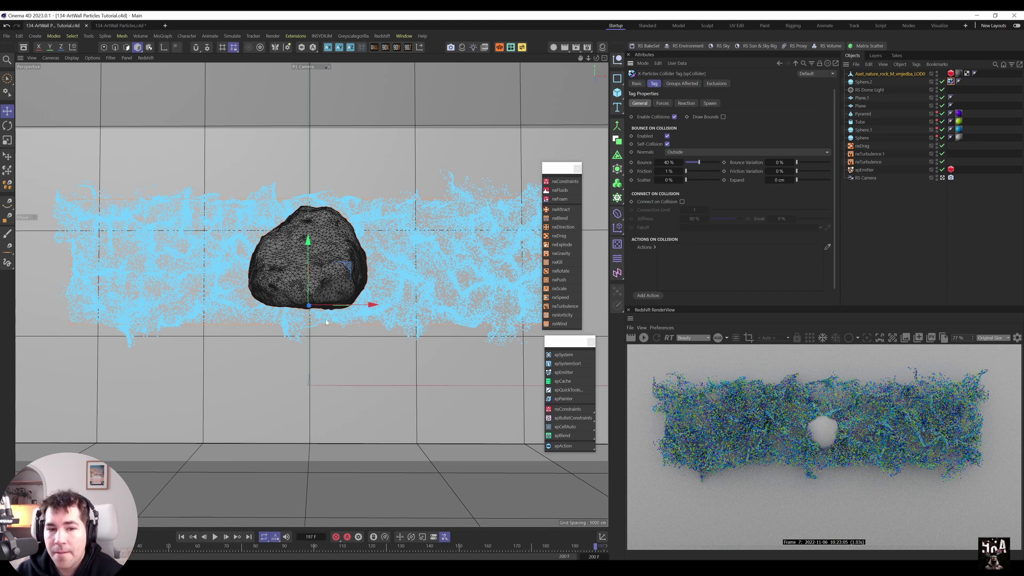
Apply a Remesh generator to a copy of the rock, keep the original separate, and delete the spare empty Remesh
click(887, 75)
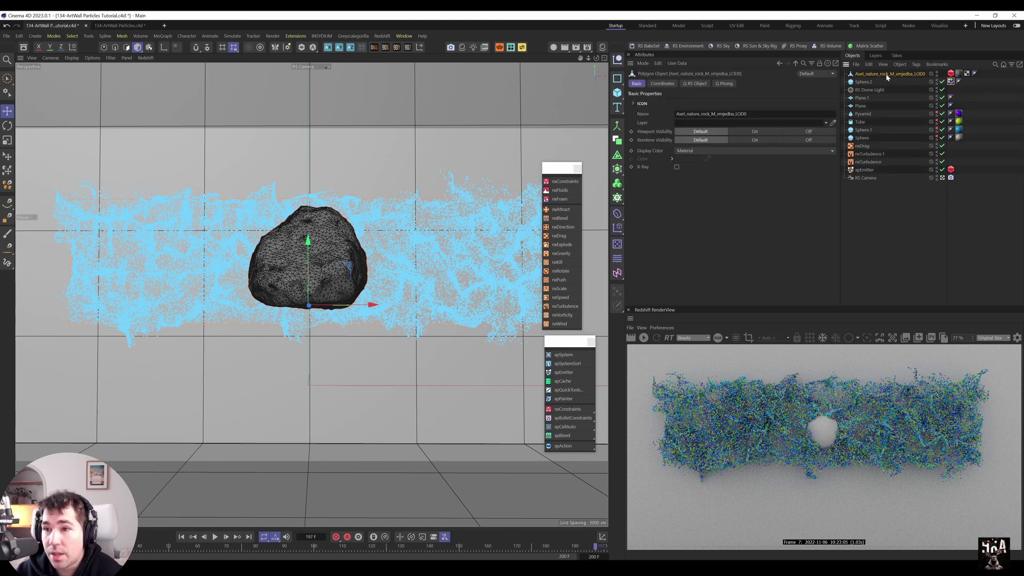
alt+click(617, 155)
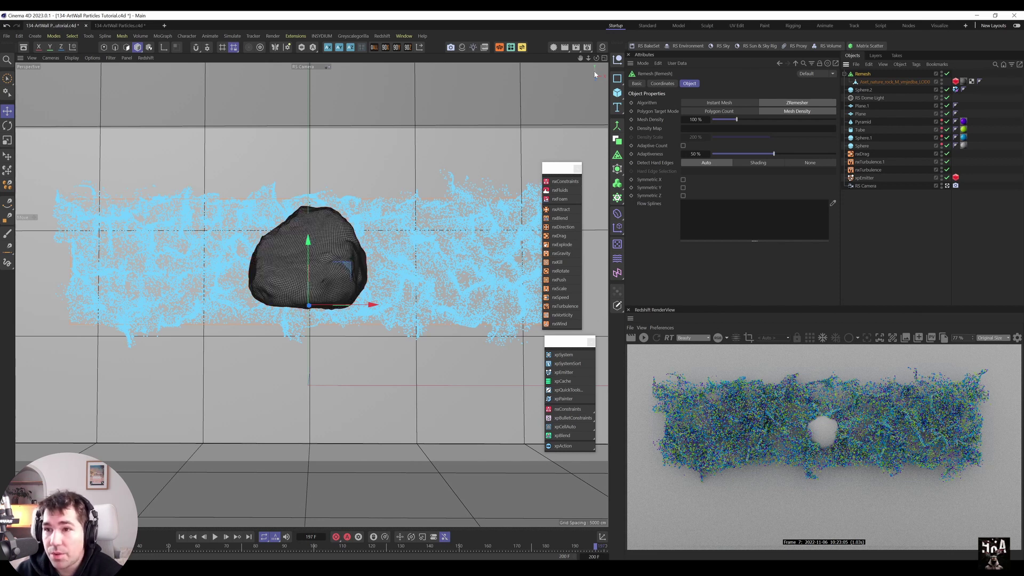
ctrl+drag(866, 76, 866, 88)
click(863, 98)
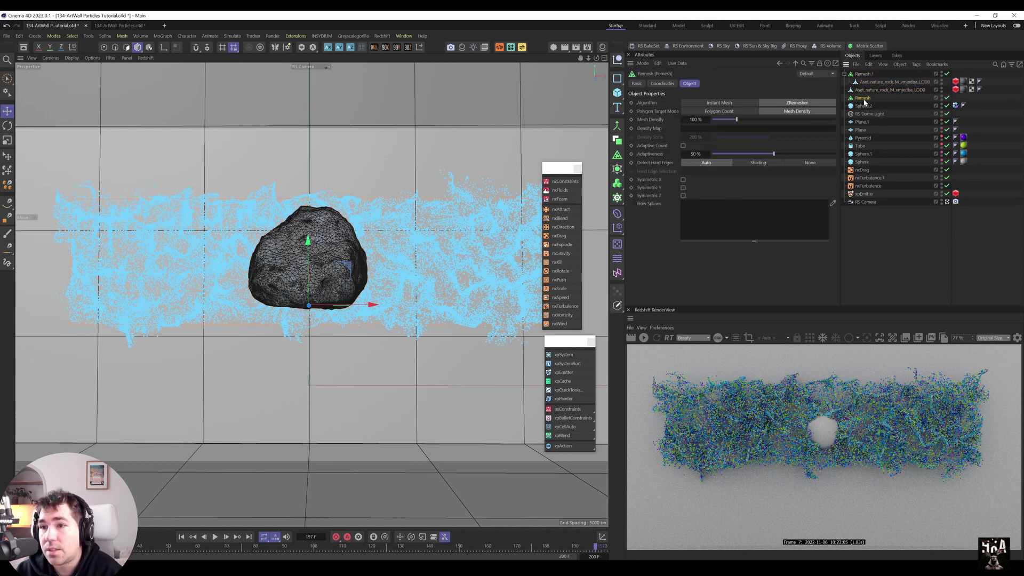
key(Delete)
Hide the original high-detail rock in both the viewport and the render
click(865, 74)
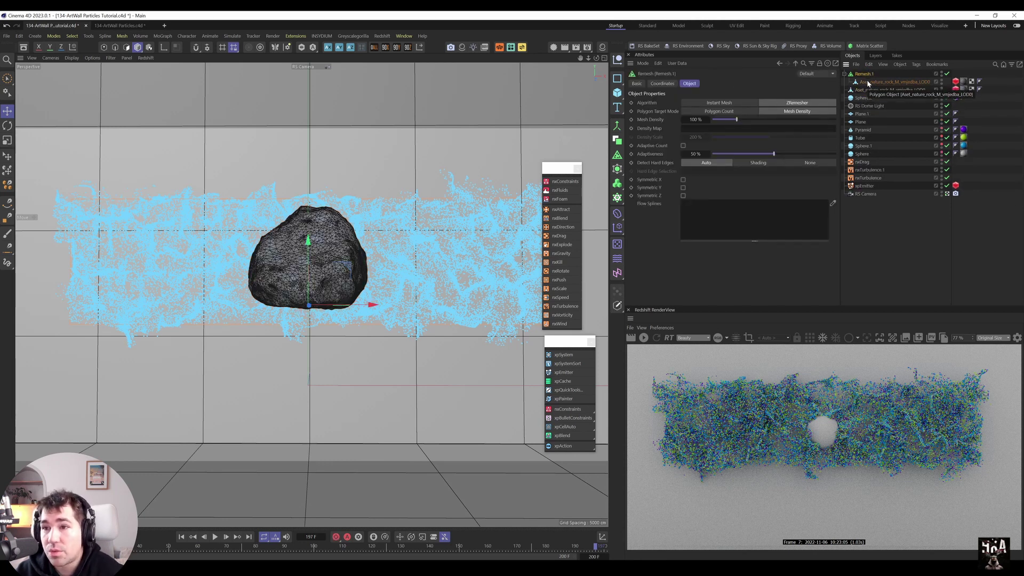
click(925, 89)
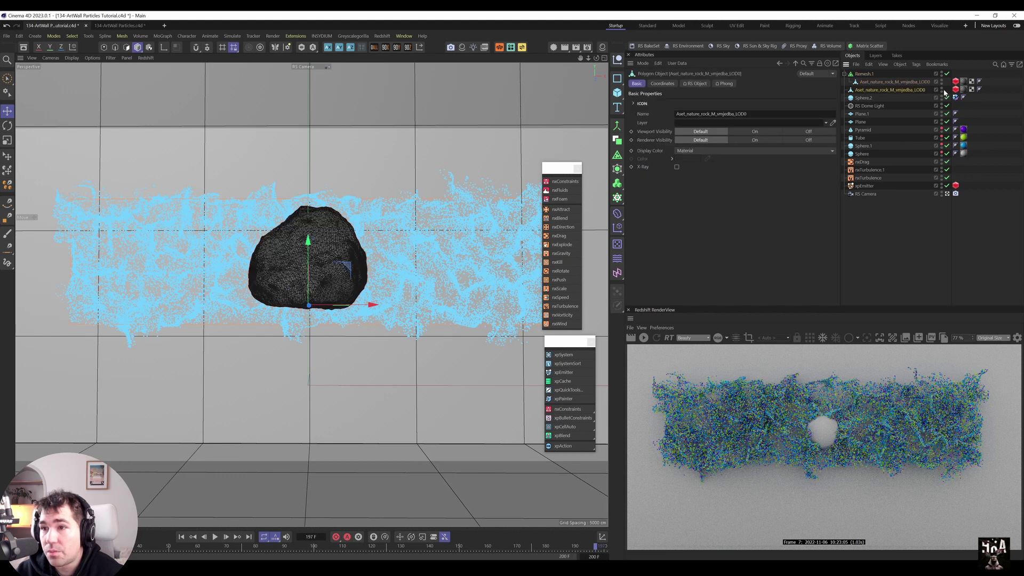
click(942, 91)
click(942, 92)
click(941, 88)
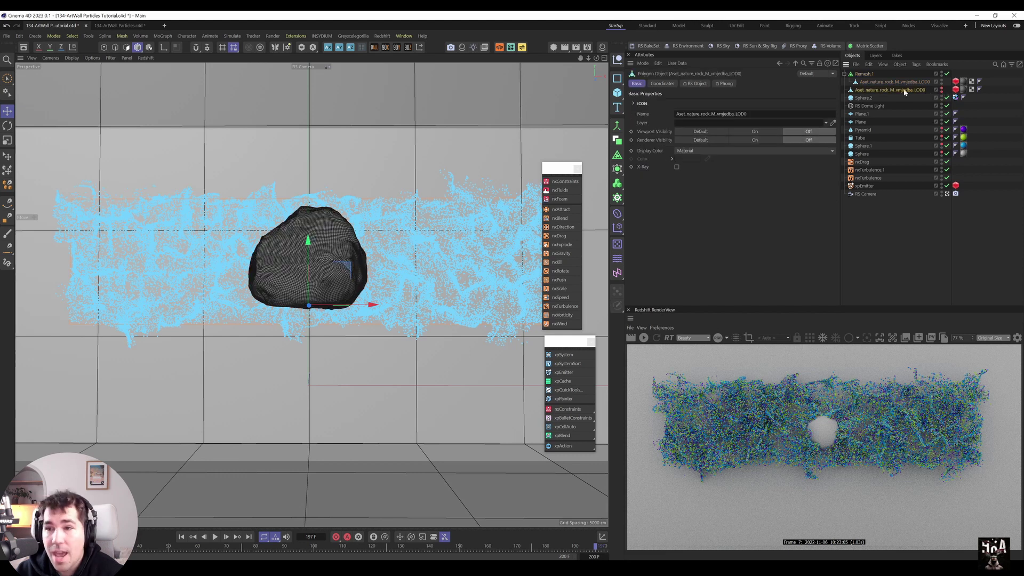
Set the Remesh mesh density to 1% and convert the generator into an editable object
click(867, 74)
drag(717, 120, 709, 121)
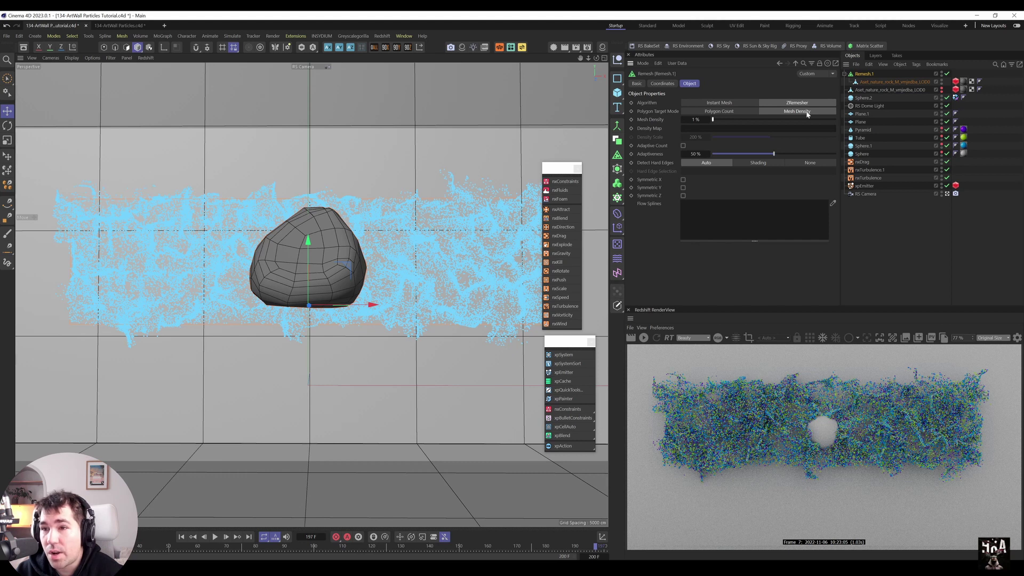
key(c)
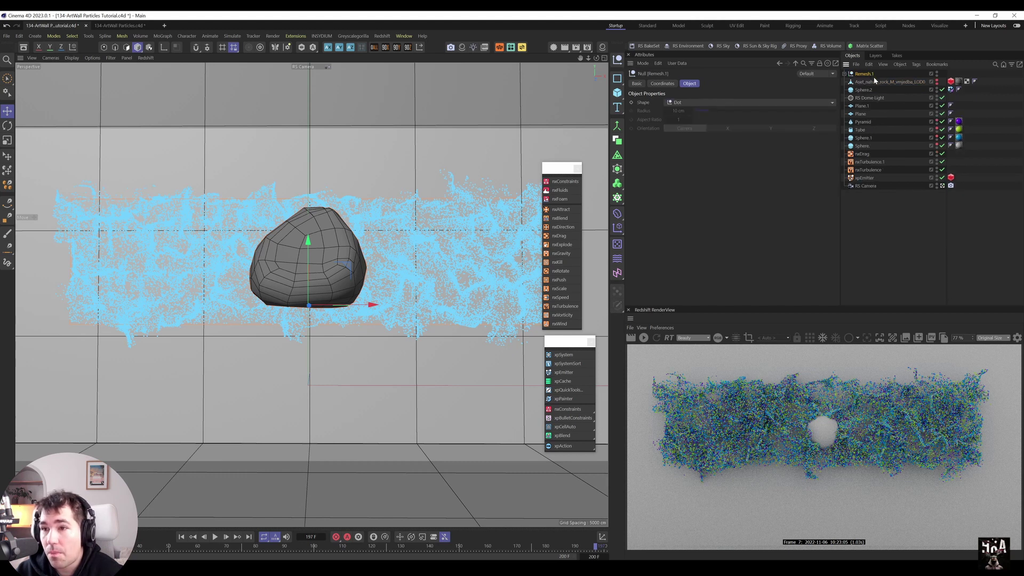
Pull the remeshed rock out of its null and transfer the sphere's xpCollider tag onto it
drag(950, 91, 954, 75)
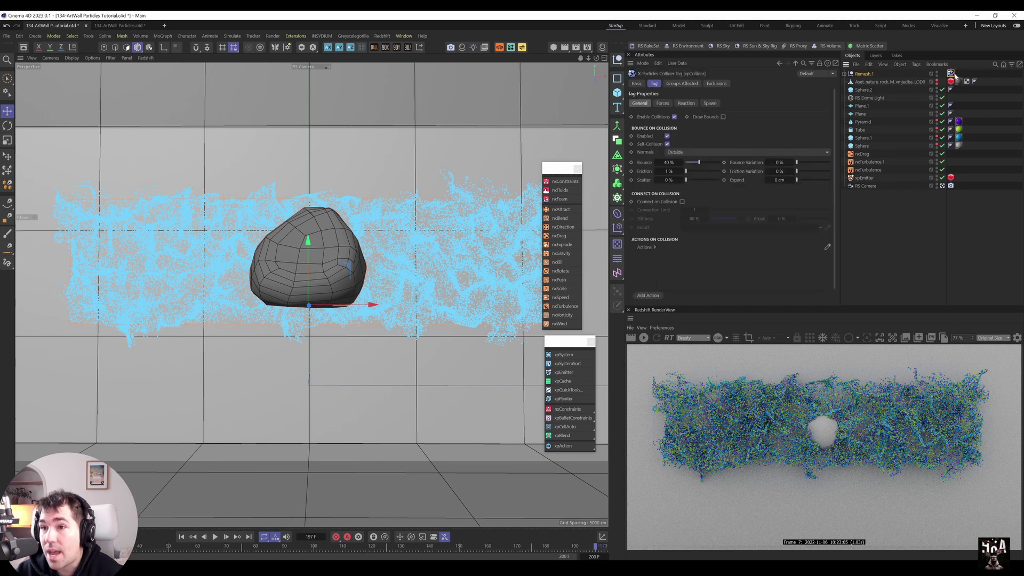
click(844, 73)
drag(886, 82, 894, 73)
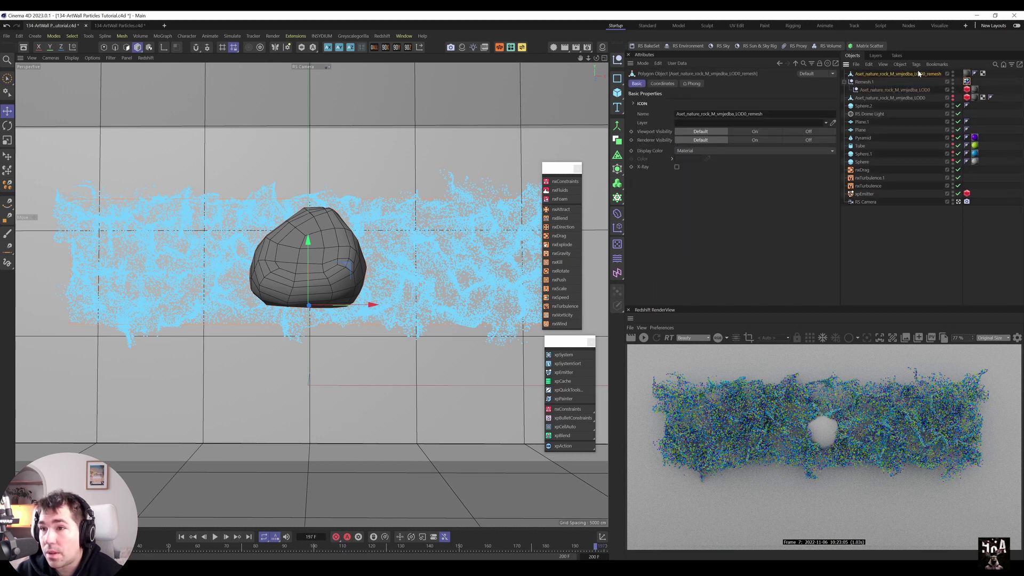
drag(964, 74, 966, 74)
Remove the material from the low-poly remeshed rock and delete the leftover Remesh.1 null
click(975, 74)
key(Up)
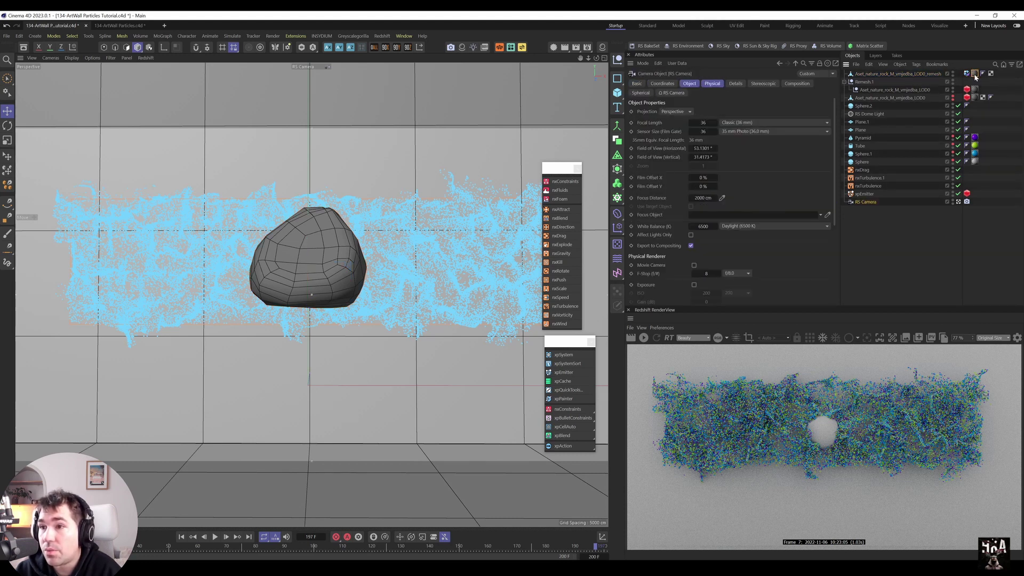
click(888, 90)
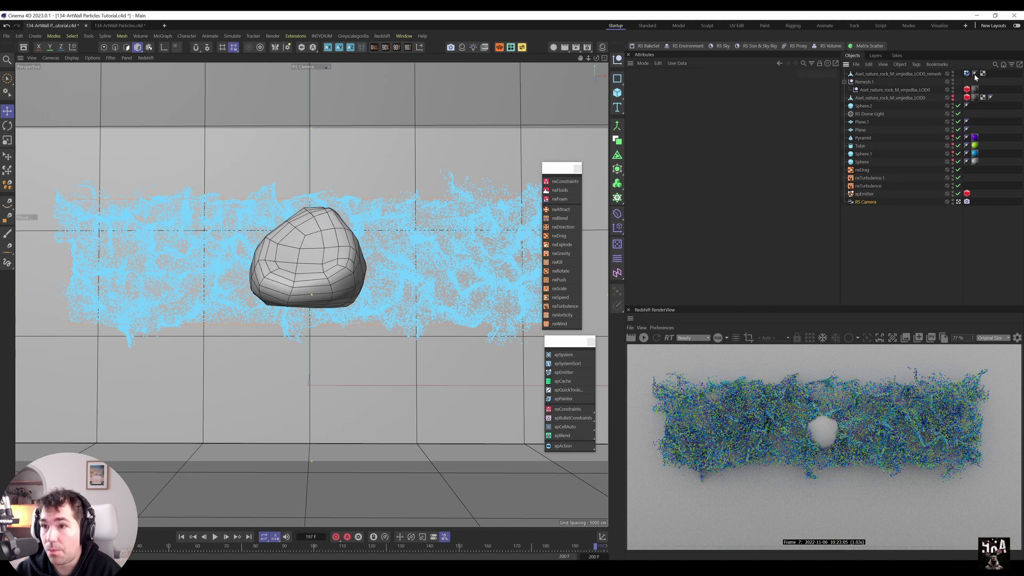
click(868, 83)
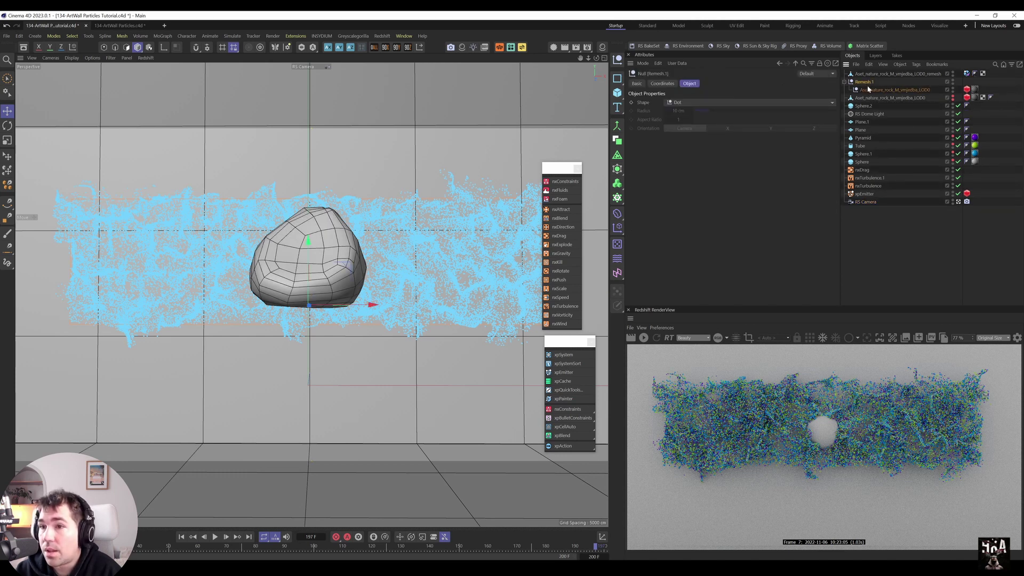
key(Delete)
Restore the original high-detail rock's viewport and render visibility, and hide the low-poly remeshed rock in both
click(894, 81)
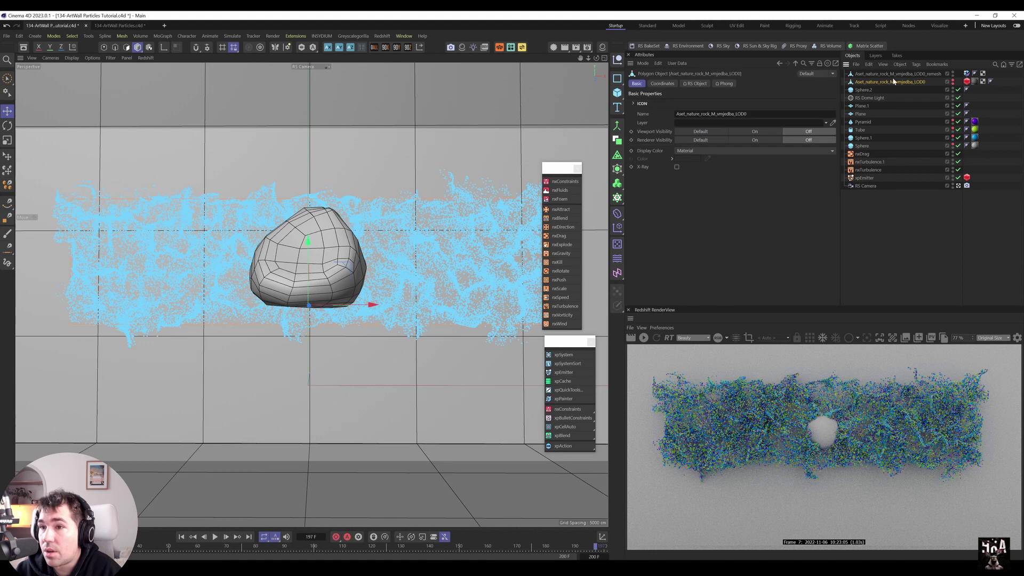
ctrl+click(952, 81)
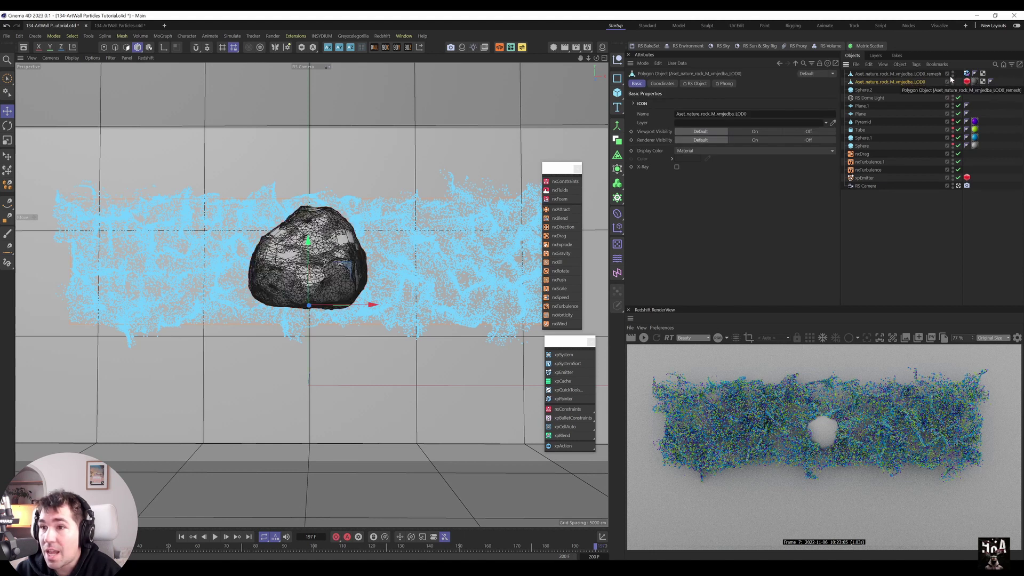
click(952, 74)
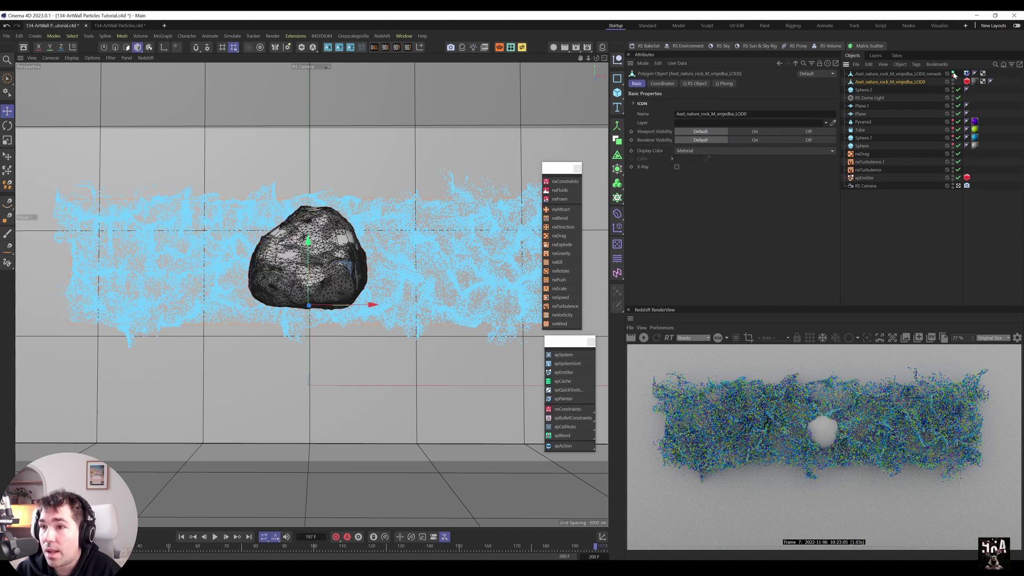
ctrl+click(953, 73)
Rename the low-poly remeshed rock as Placeholder
click(911, 75)
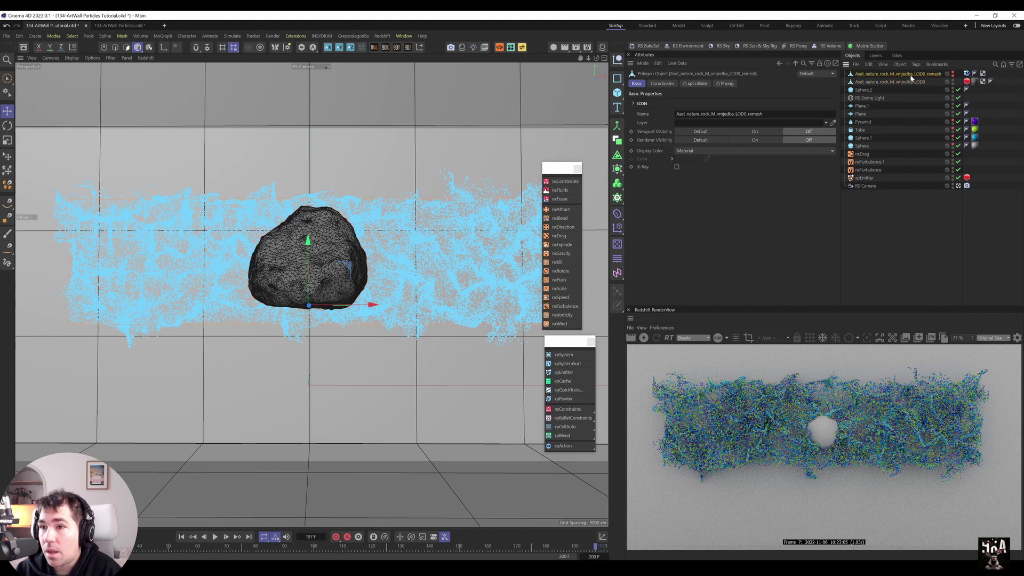
right_click(911, 78)
click(832, 286)
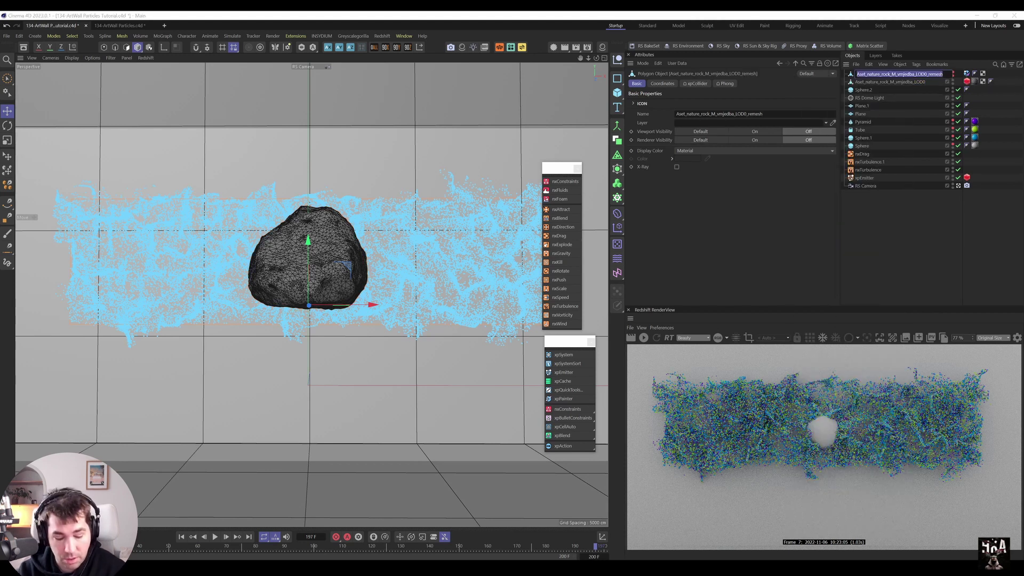
text(Placeholder)
key(Return)
Group the Placeholder and the high-detail rock under a null and name it Rock
ctrl+click(873, 82)
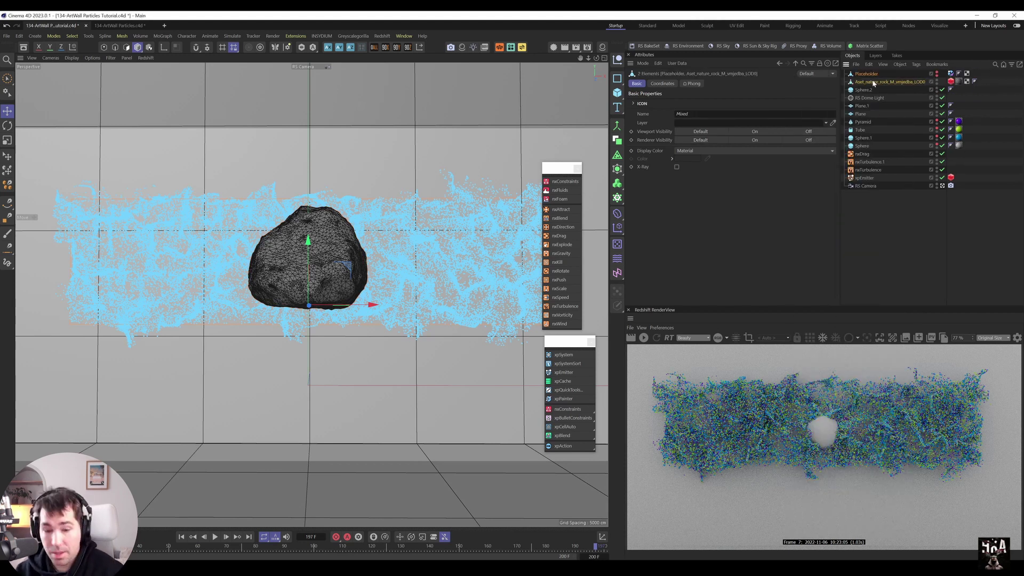
key(alt+g)
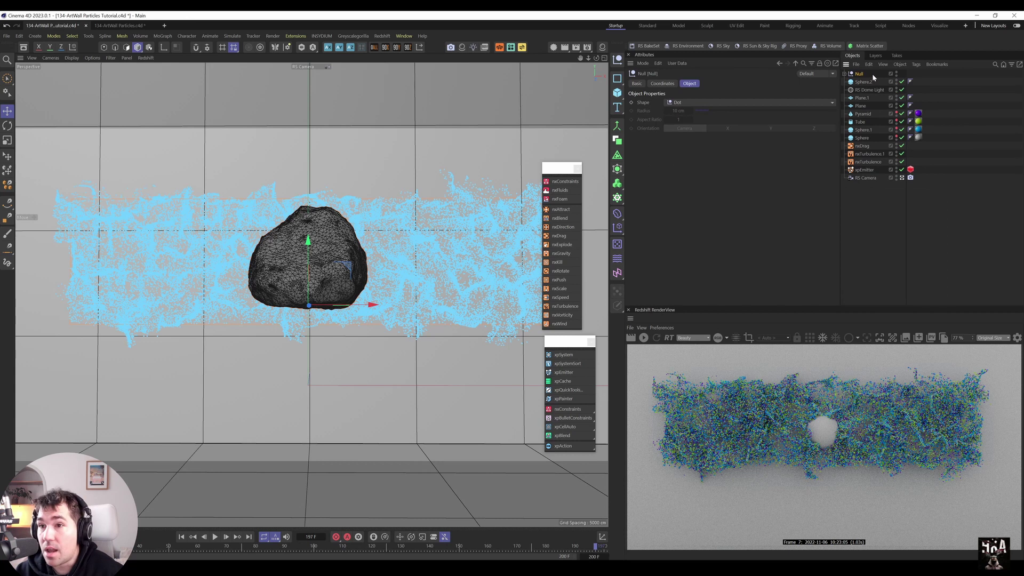
double_click(860, 74)
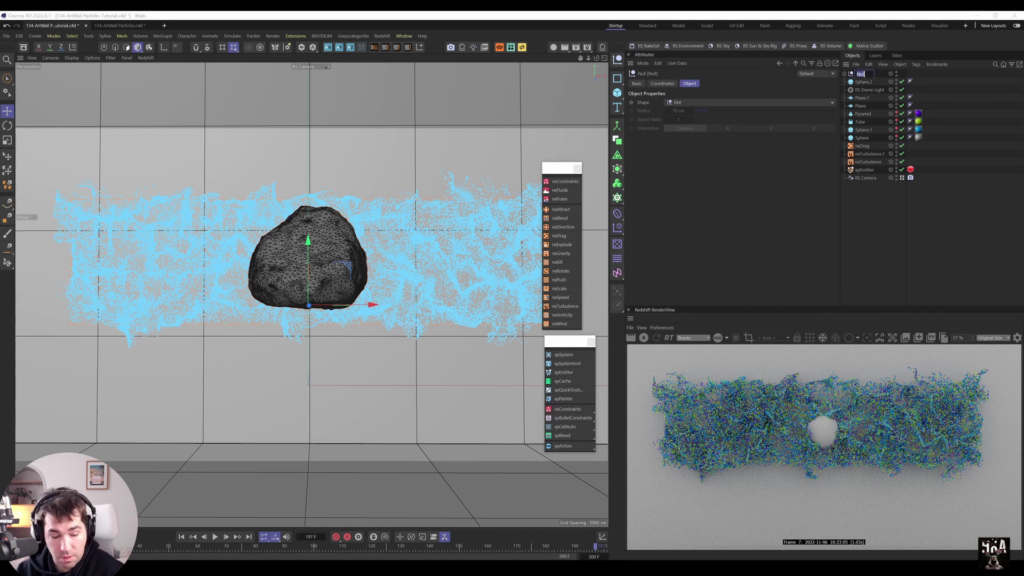
text(Rock)
key(Return)
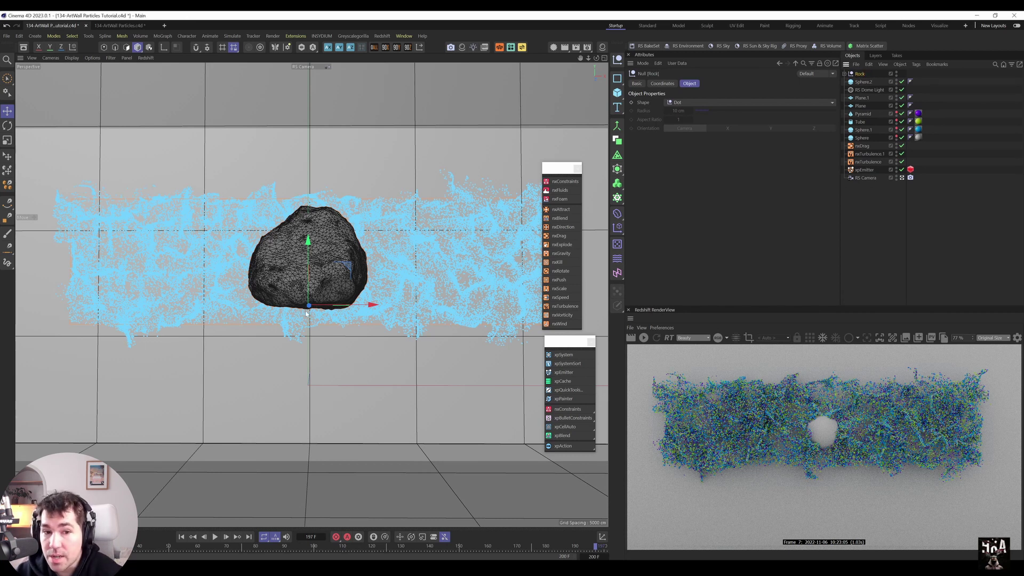
Scale down and raise the Rock group to match the stand-in sphere's size and position, and delete Sphere.2
drag(309, 306, 311, 307)
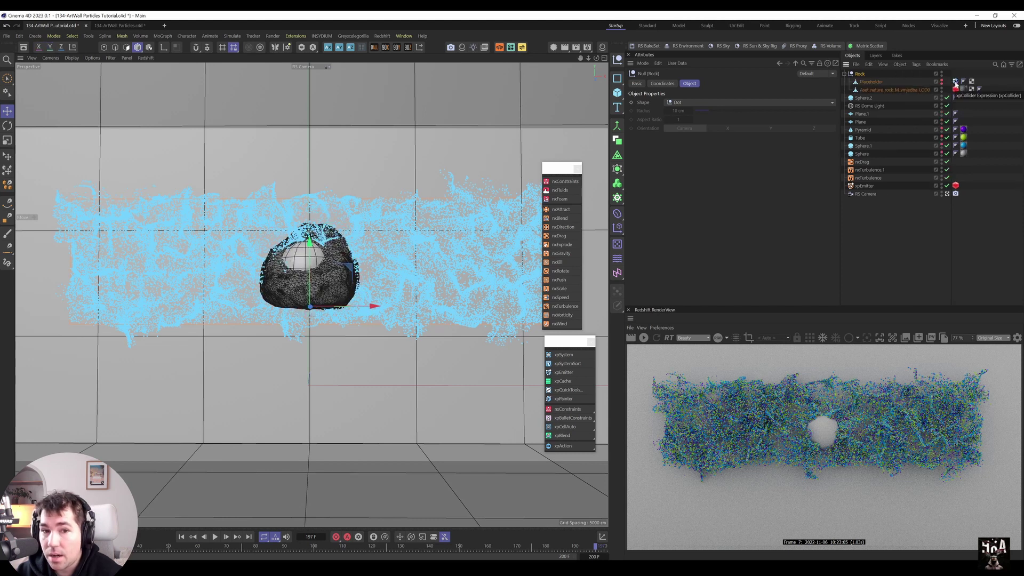
click(844, 74)
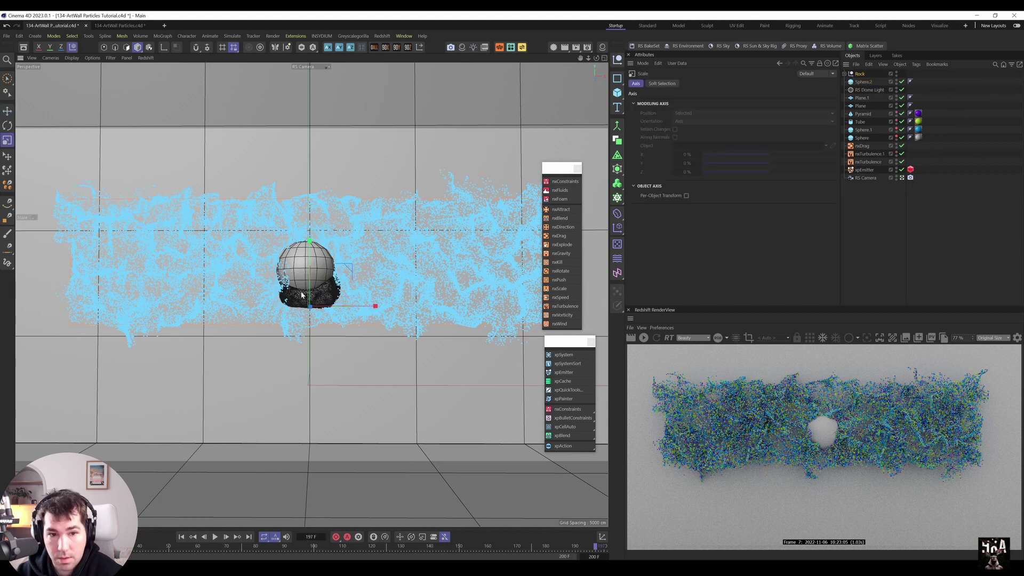
key(e)
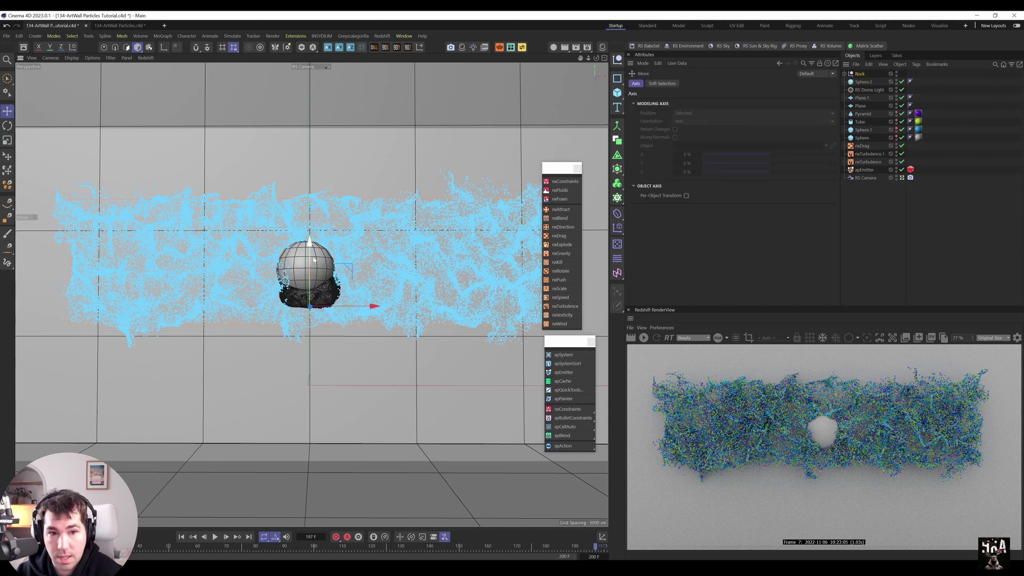
drag(317, 244, 317, 233)
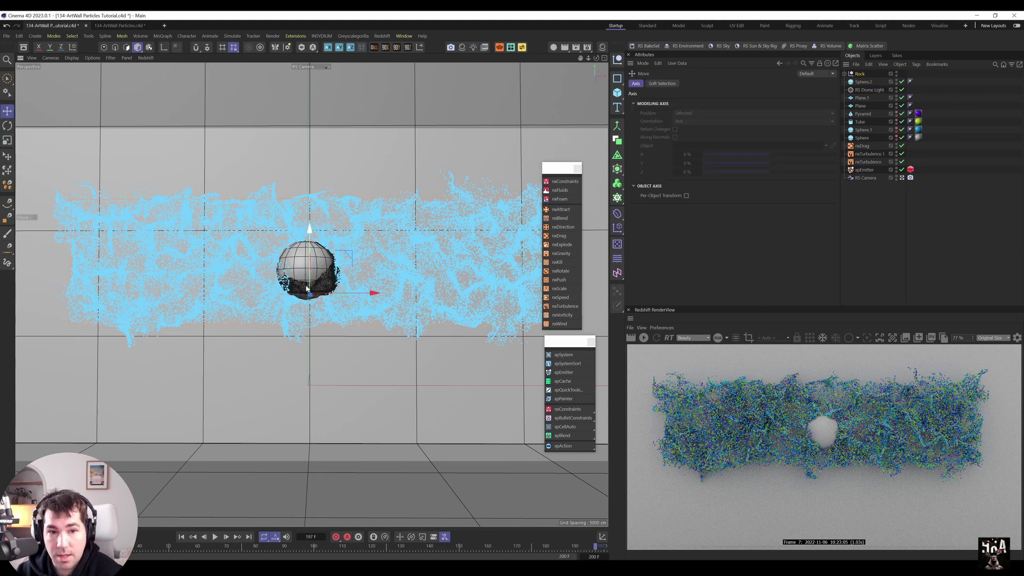
click(880, 83)
key(Delete)
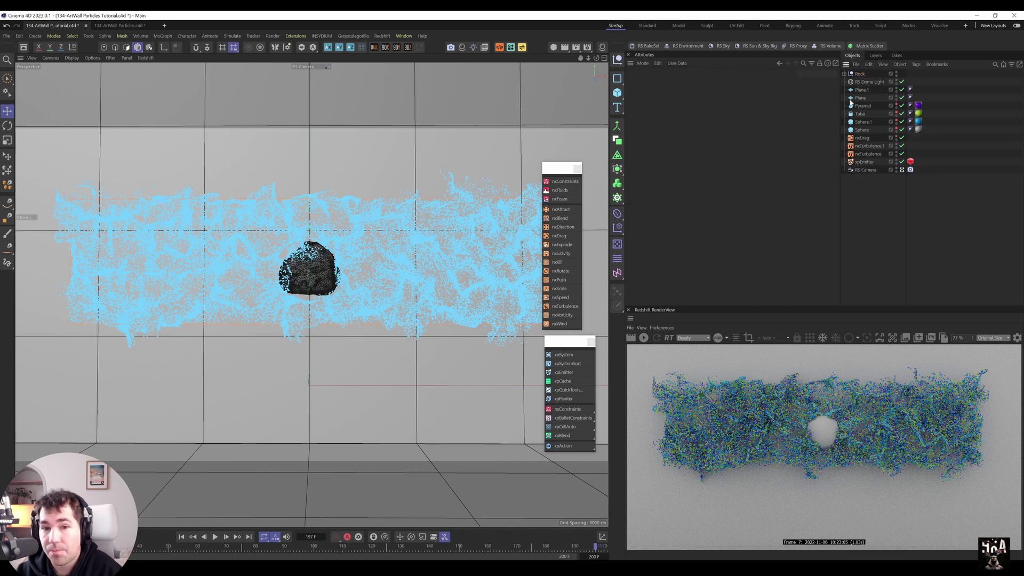
Test the collision by playing the simulation while moving the Rock group sideways, return it near the centre and replay from the start
click(214, 537)
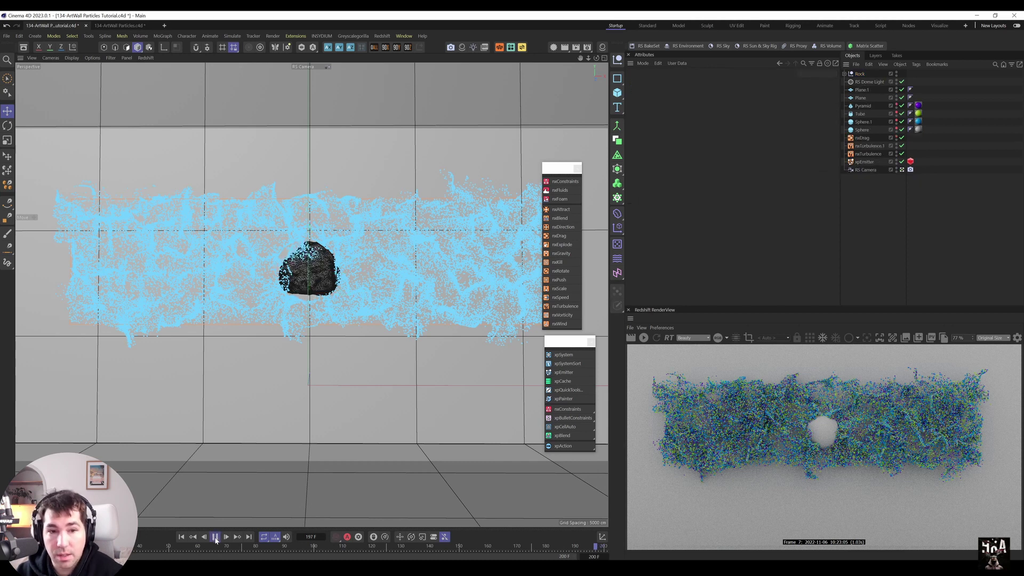
click(859, 74)
drag(401, 298, 292, 318)
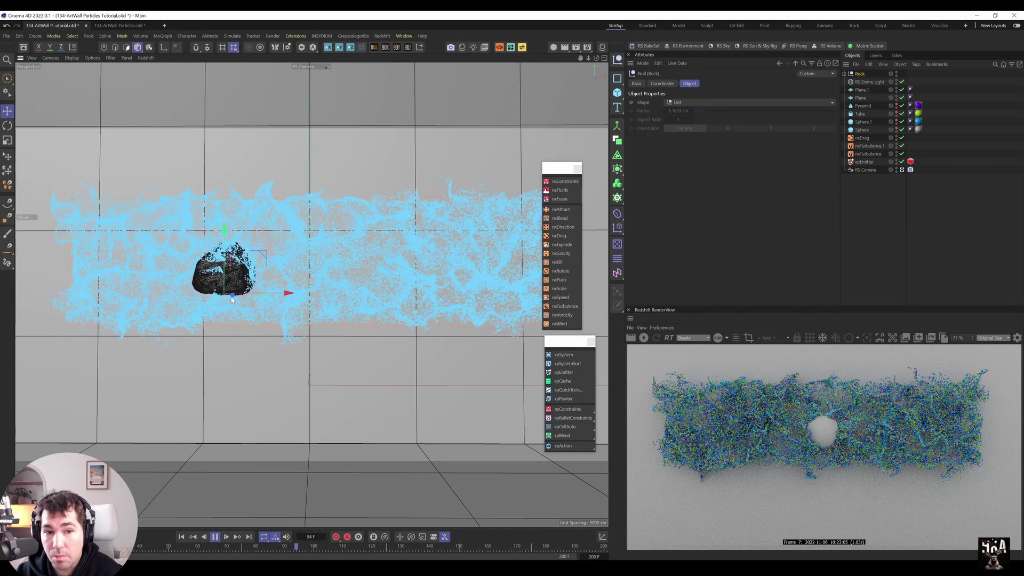
key(space)
click(214, 536)
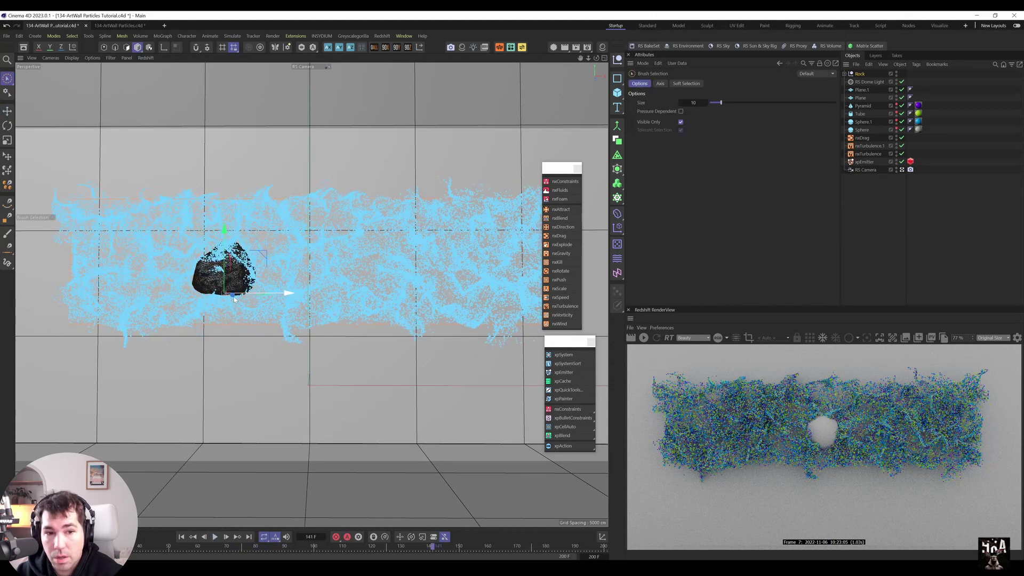
drag(234, 299, 339, 341)
click(181, 536)
click(215, 537)
Add a Vibrate tag to the Rock null and enable position vibration with a 514 cm X amplitude and 0.26 frequency
right_click(858, 74)
mouse_move(889, 183)
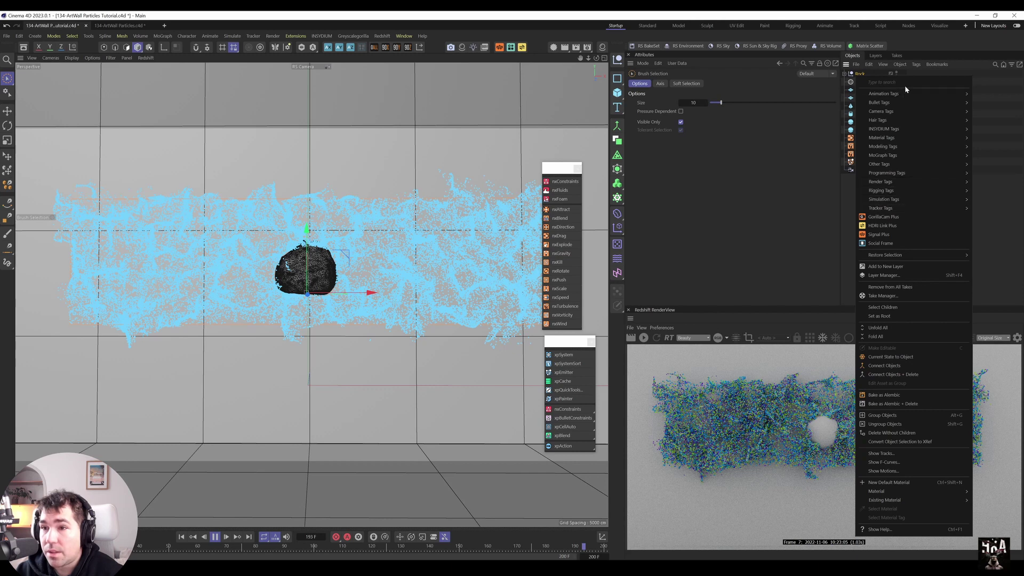
mouse_move(905, 95)
click(986, 139)
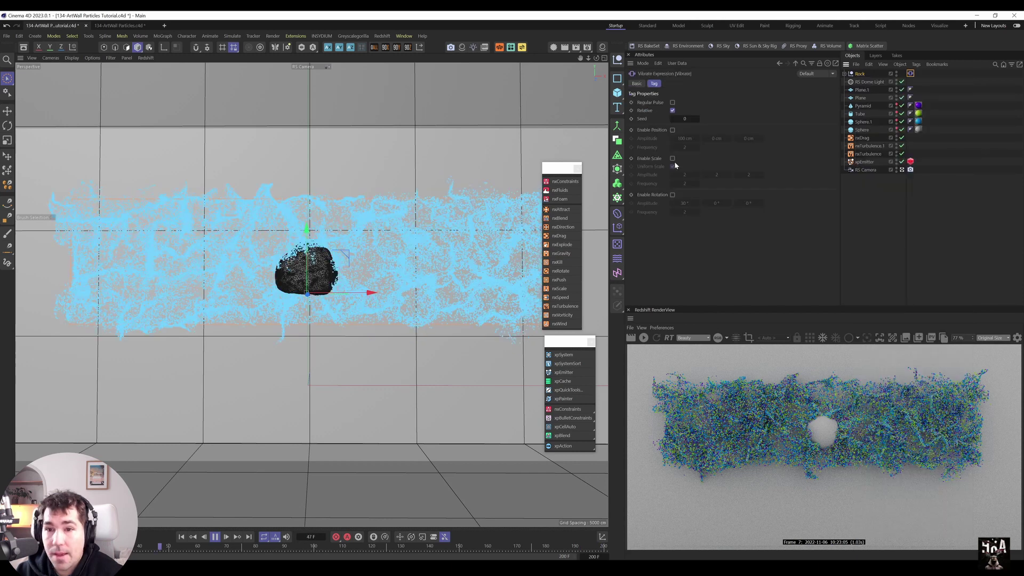
click(672, 130)
mouse_move(696, 147)
mouse_down()
mouse_move(683, 147)
mouse_move(715, 138)
mouse_up()
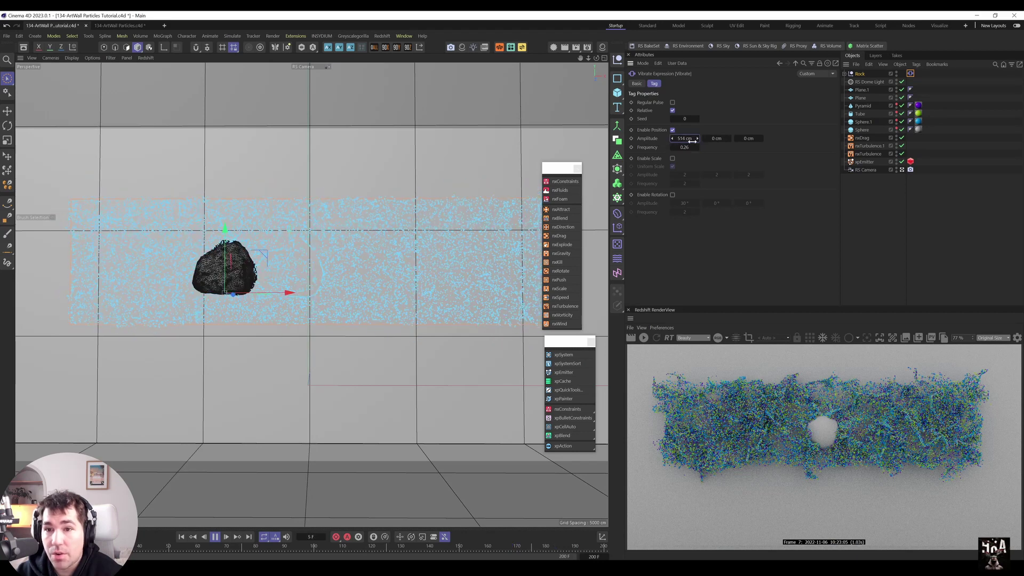
Enable rotation vibration on the Rock with a second-axis amplitude of 581° and a frequency of 0.2
click(673, 194)
drag(727, 203, 828, 231)
key(Tab)
key(Tab)
text(0.2)
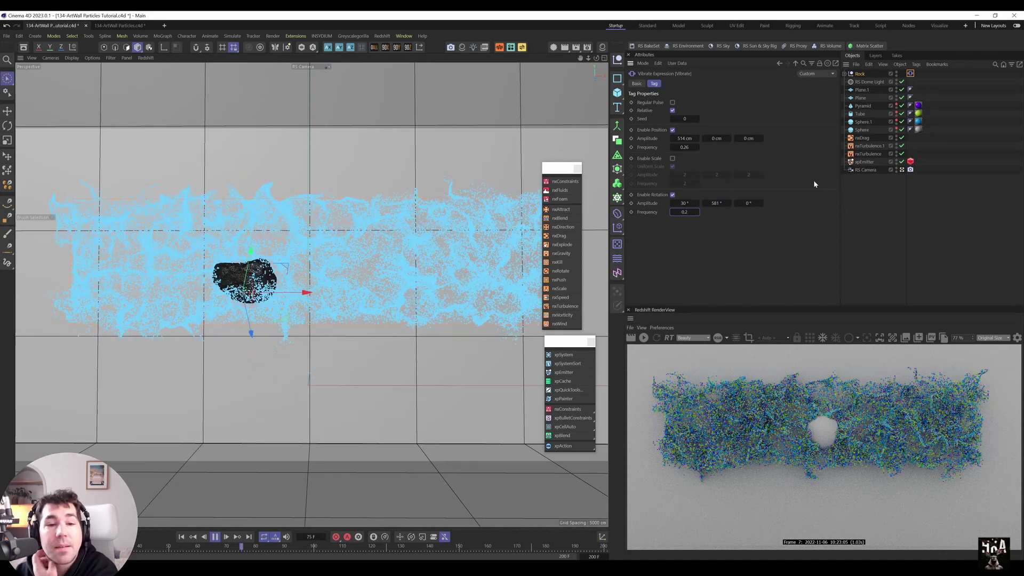
Set the first and third rotation amplitudes to 551° and 273°, and the Y position amplitude to 55 cm
drag(696, 203, 712, 238)
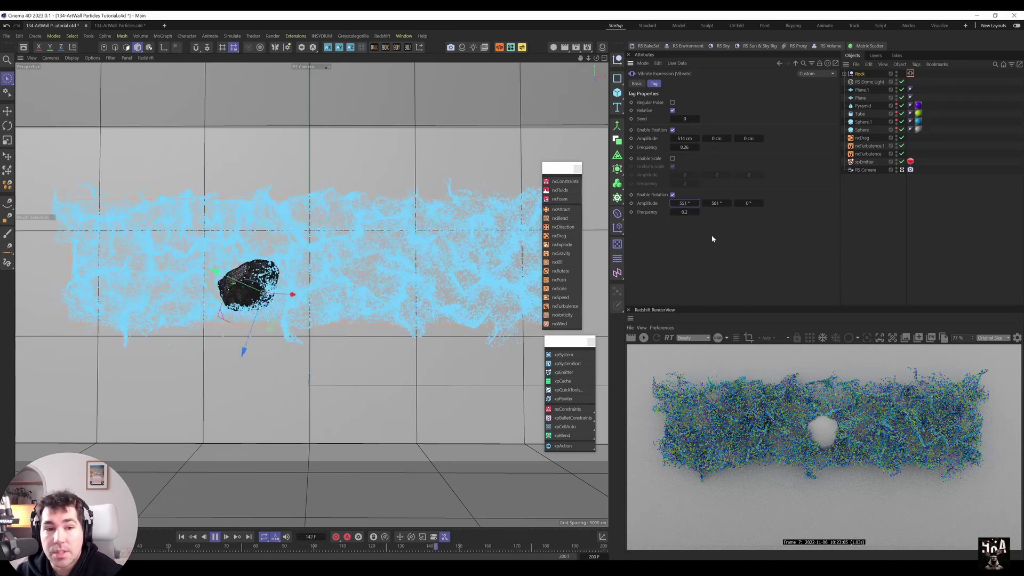
drag(748, 203, 762, 327)
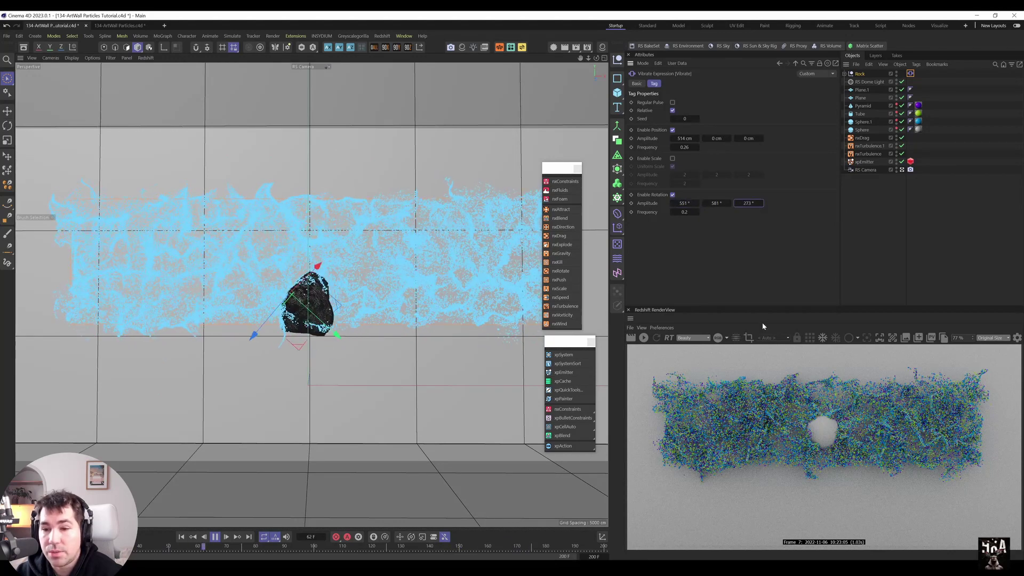
drag(707, 138, 720, 138)
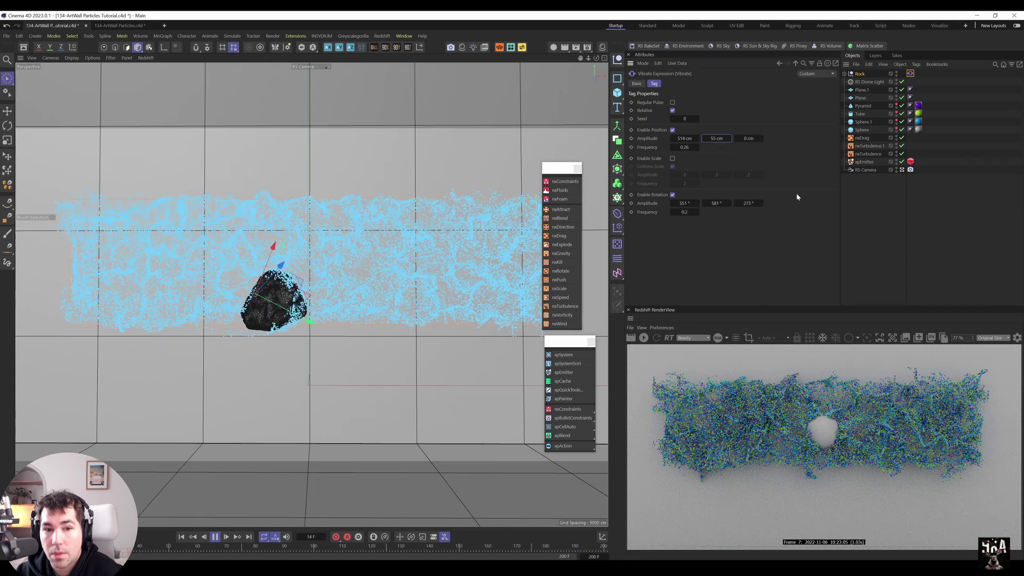